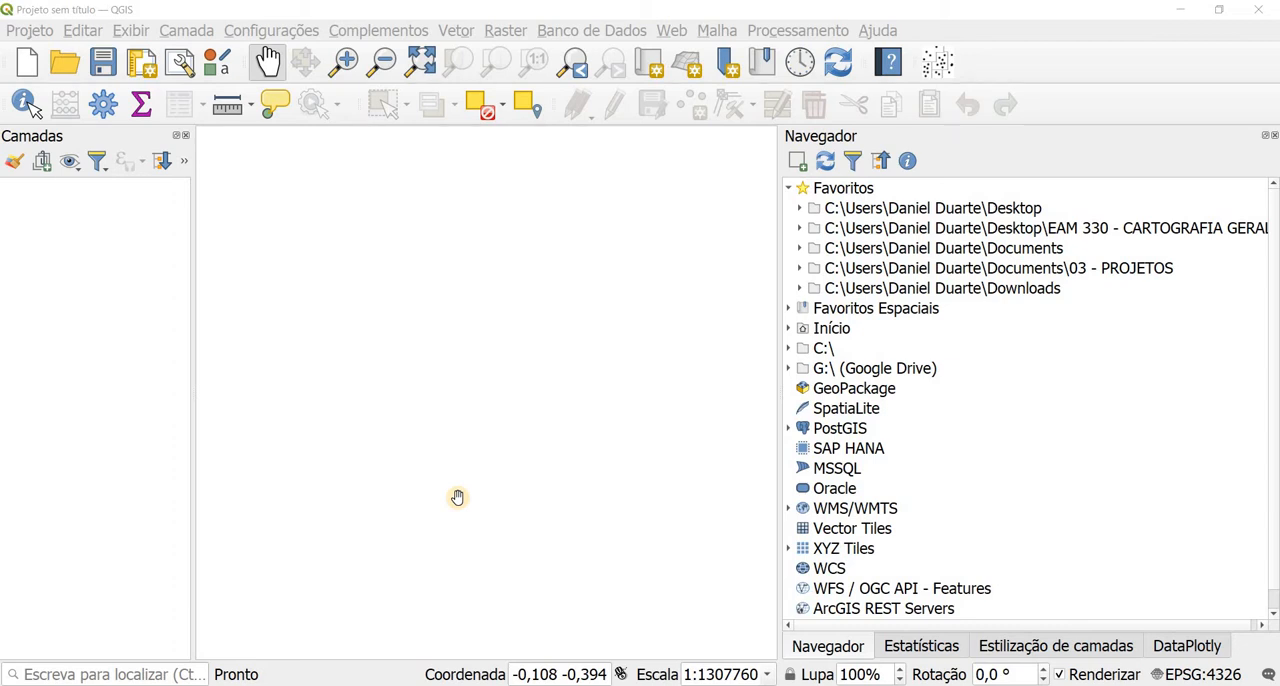
Step: Save the project as "AULA 20 - PROJETO" in the 2022-1-EXERCÍCIO 13 folder, using the existing AULA 20 - PROJETO T0 file name as a base
{"action": "left_click", "coordinate": [28, 34]}
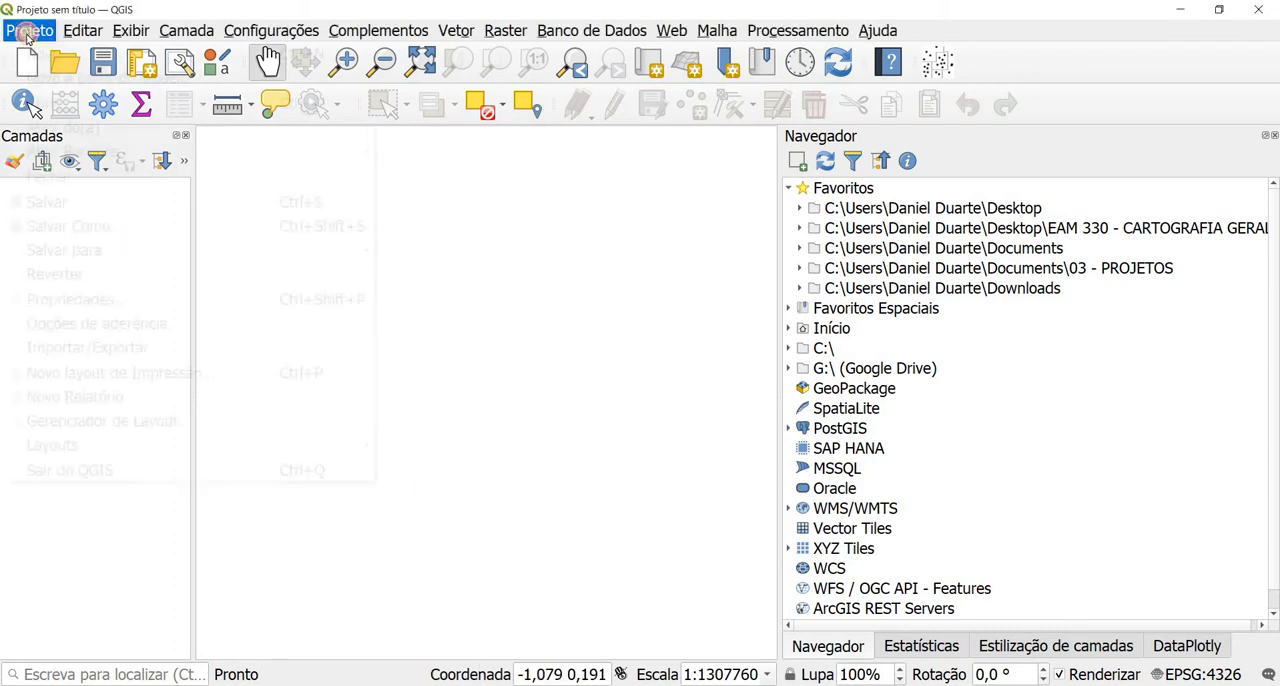
{"action": "left_click", "coordinate": [95, 228]}
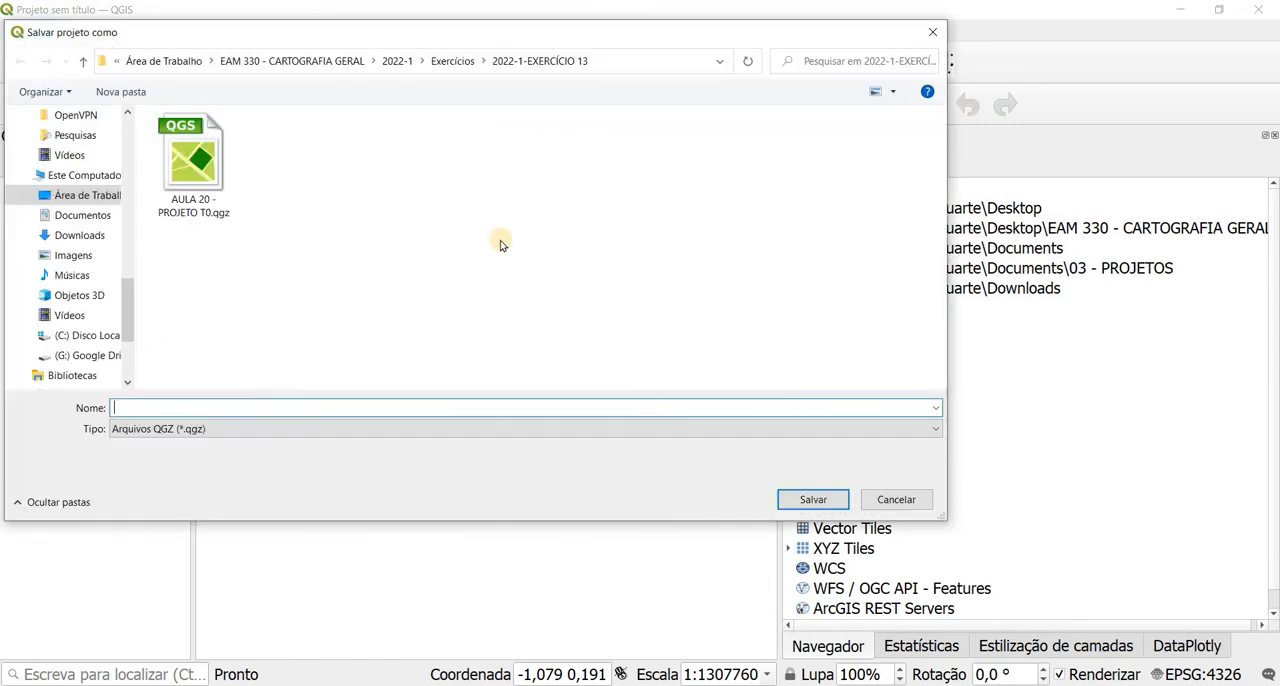
{"action": "left_click", "coordinate": [175, 205]}
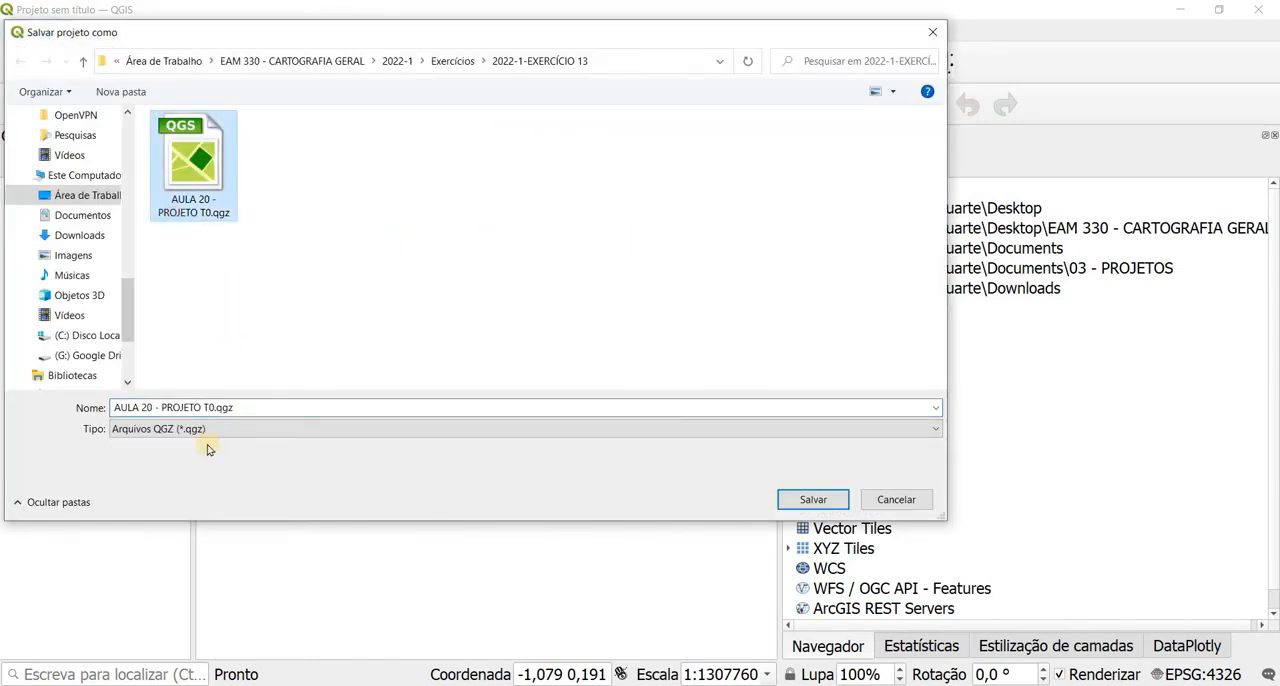
{"action": "left_click", "coordinate": [208, 408]}
{"action": "left_click", "coordinate": [206, 408]}
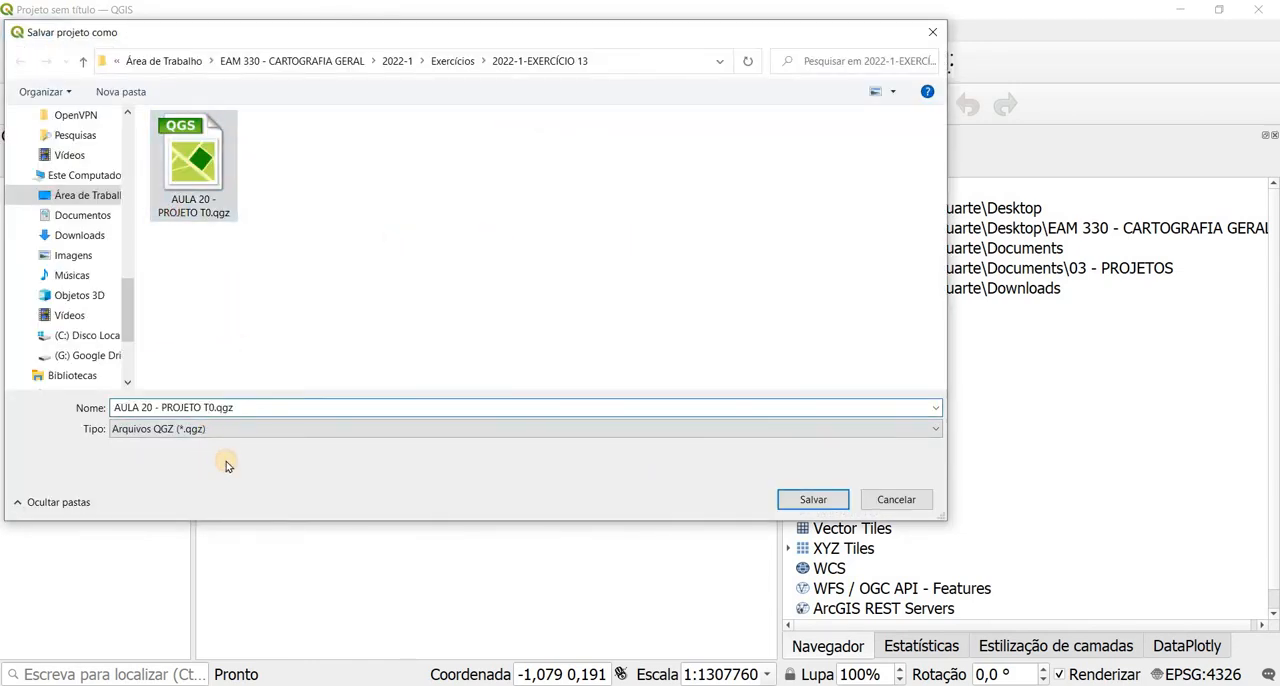
{"action": "key", "text": "BackSpace"}
{"action": "key", "text": "Delete"}
{"action": "key", "text": "Return"}
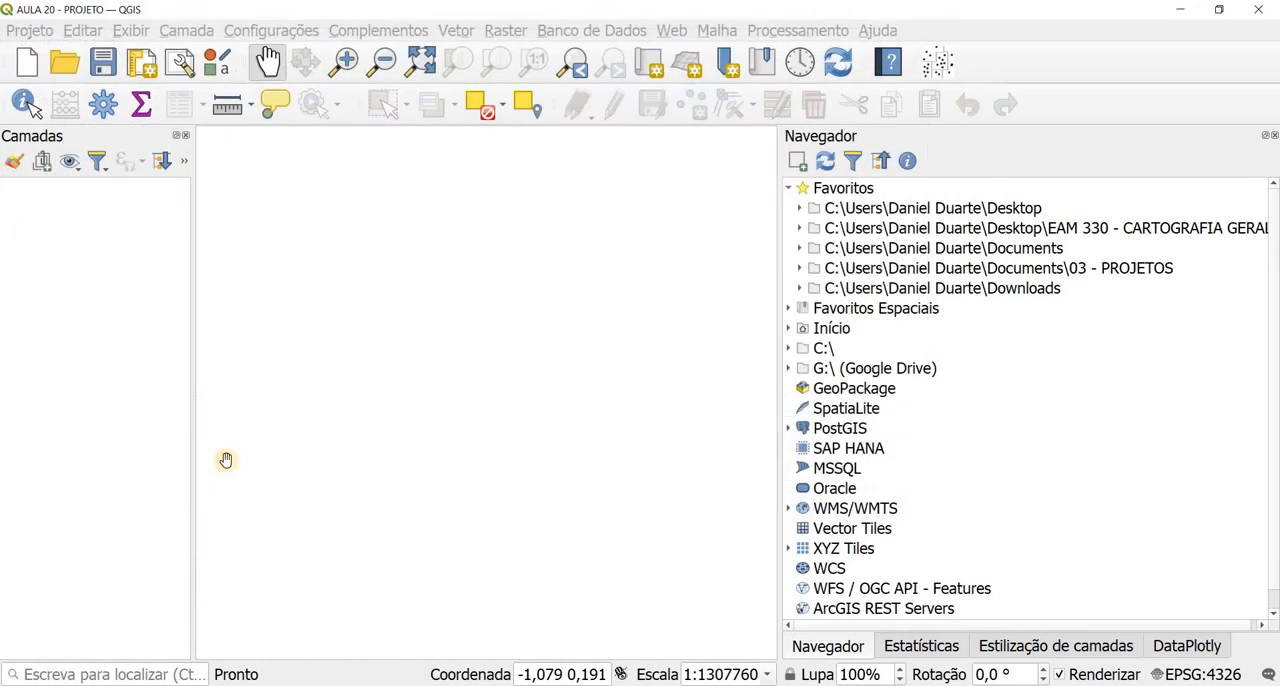
Step: Add the UF_POPULACAO_2020.shp layer from the project home folder to the map
{"action": "left_click", "coordinate": [787, 329]}
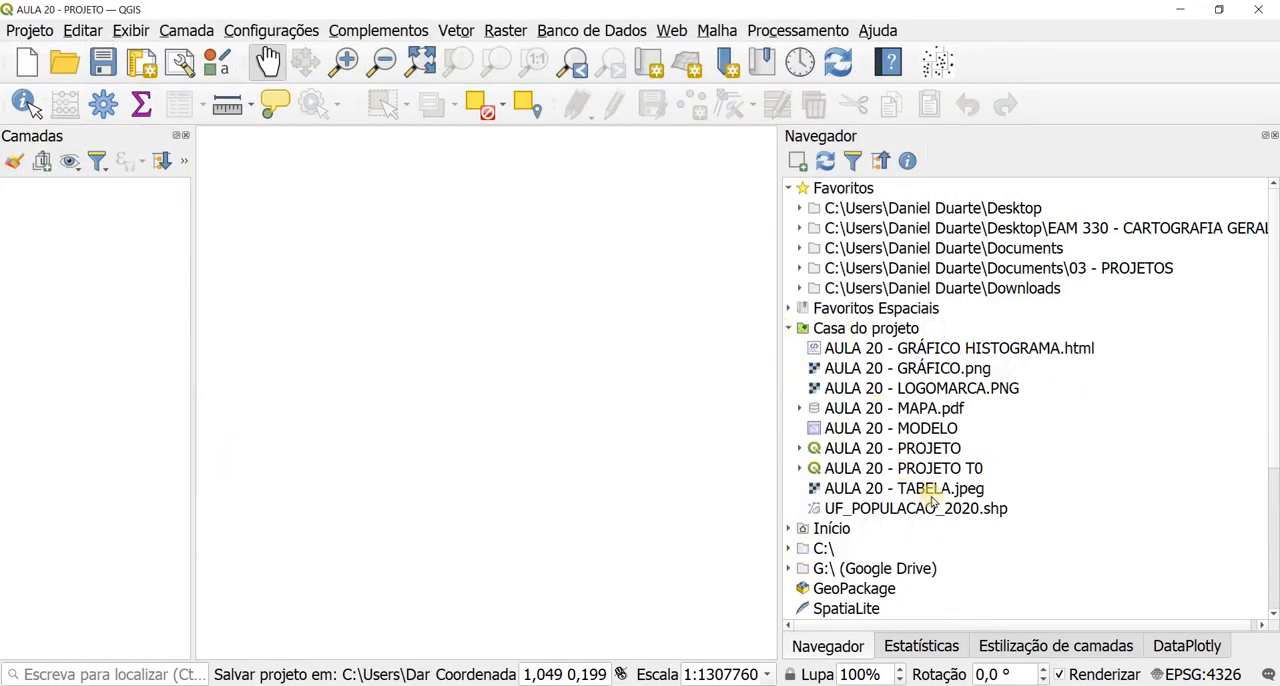
{"action": "left_click", "coordinate": [845, 508]}
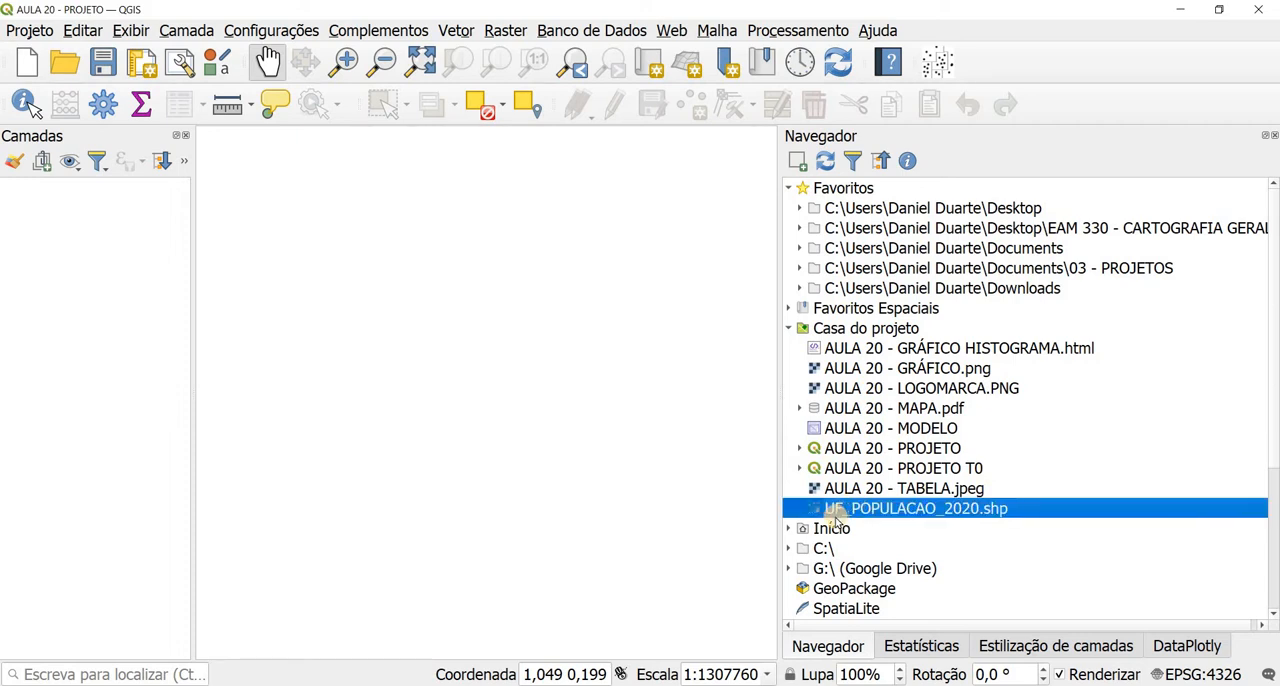
{"action": "left_click", "coordinate": [798, 162]}
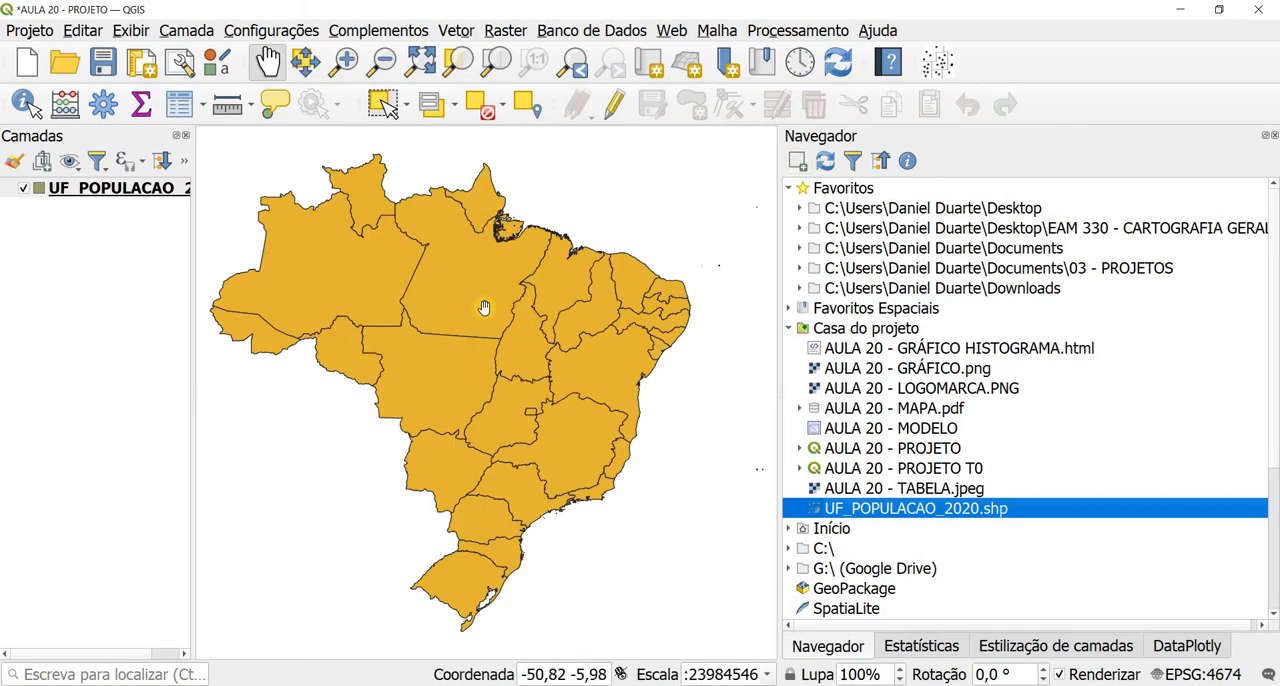
Step: Enable editing in the UF_POPULACAO_2020 attribute table and delete the DD field
{"action": "left_click", "coordinate": [177, 106]}
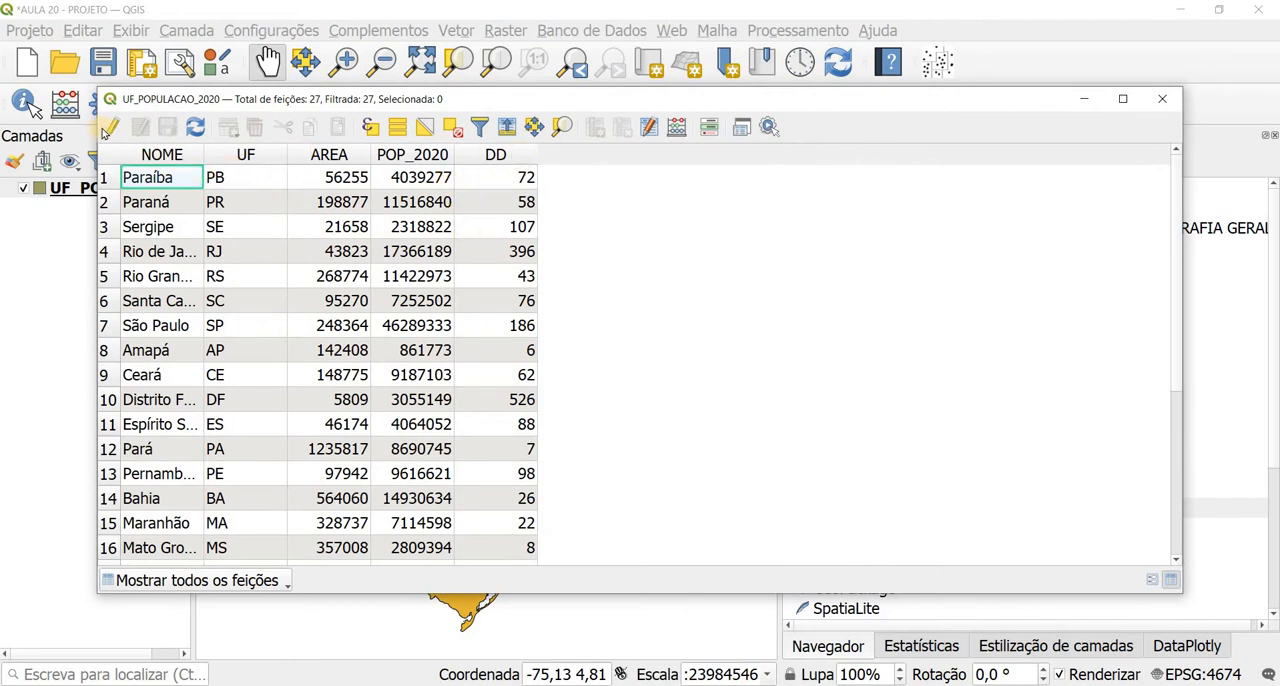
{"action": "left_click", "coordinate": [112, 127]}
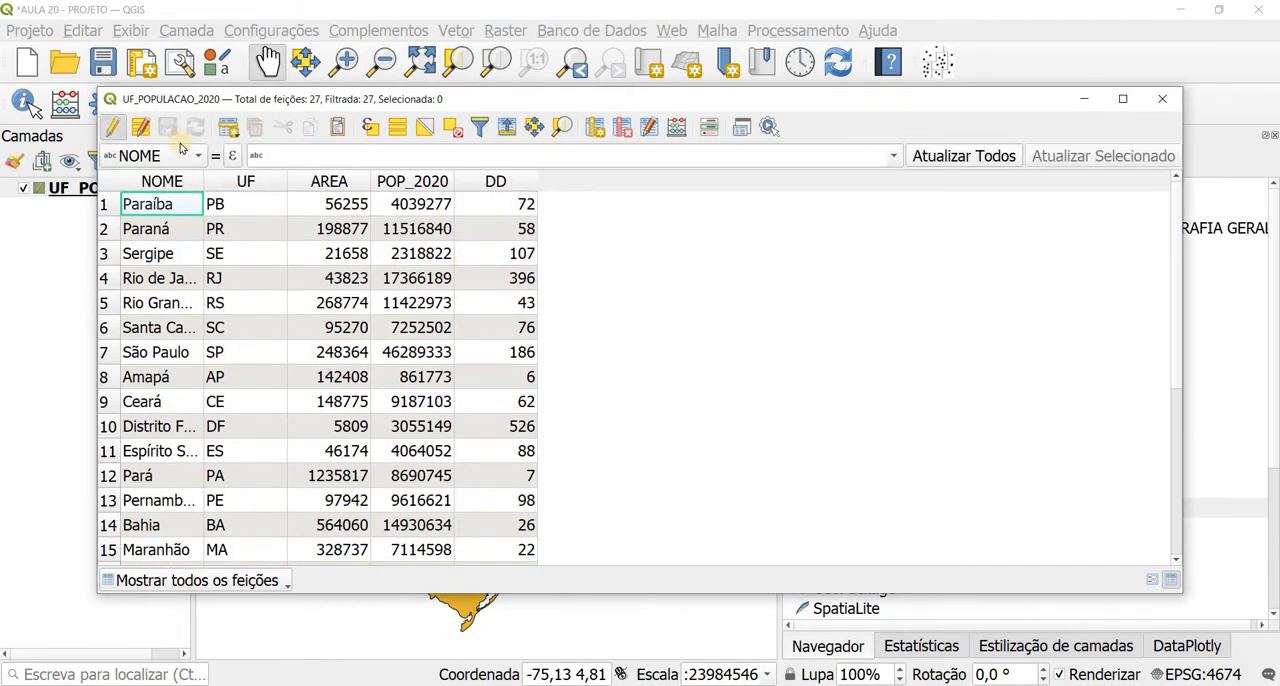
{"action": "left_click", "coordinate": [622, 127]}
{"action": "left_click", "coordinate": [372, 251]}
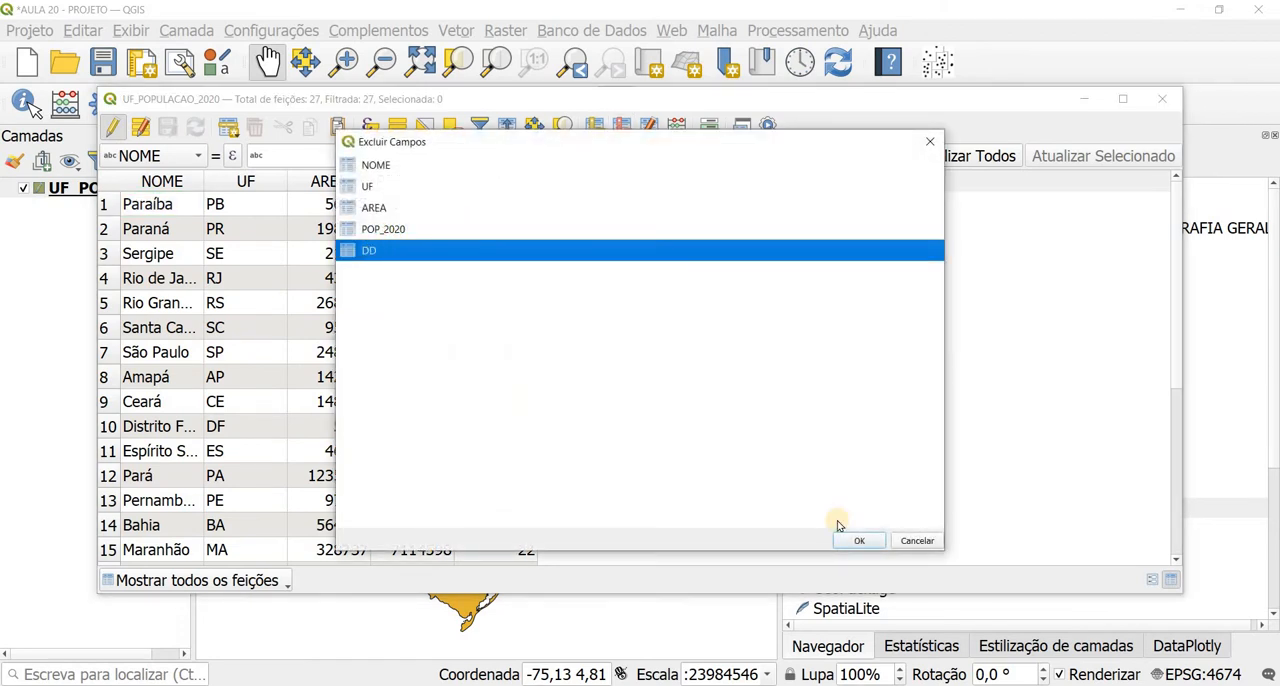
{"action": "left_click", "coordinate": [858, 540]}
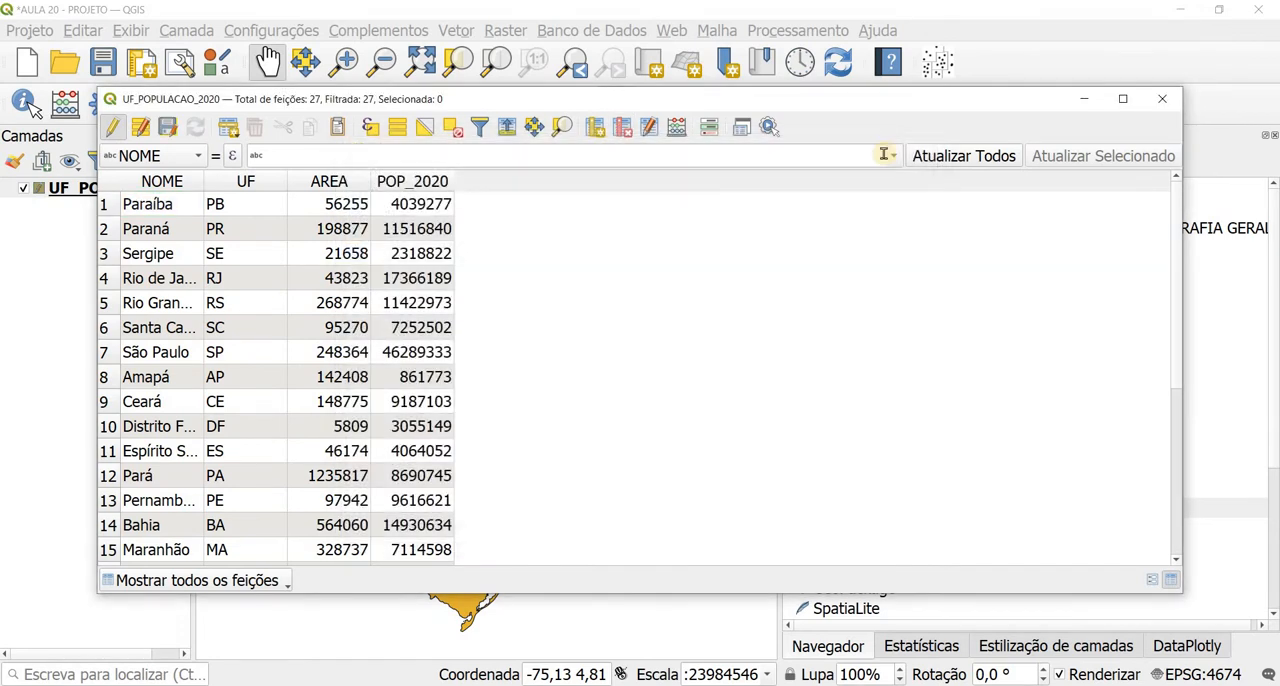
Step: Set up a new integer field named DD with length 10 in the field calculator
{"action": "left_click", "coordinate": [1123, 98]}
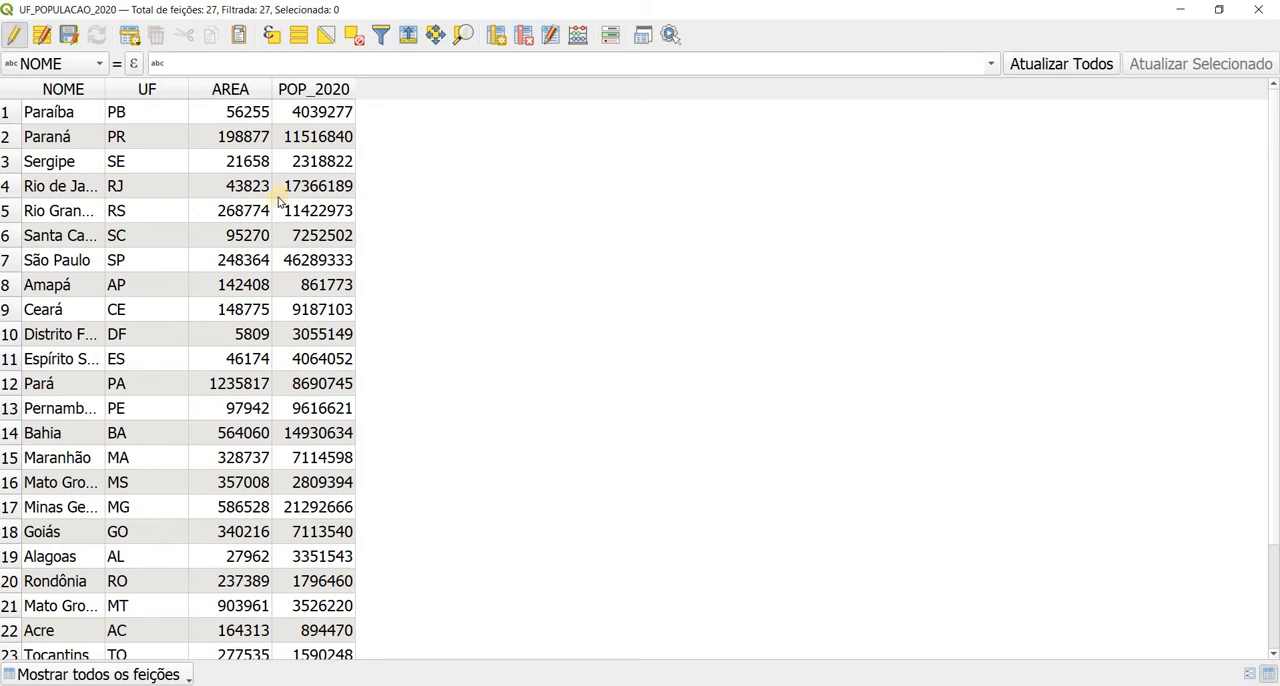
{"action": "left_click", "coordinate": [576, 38]}
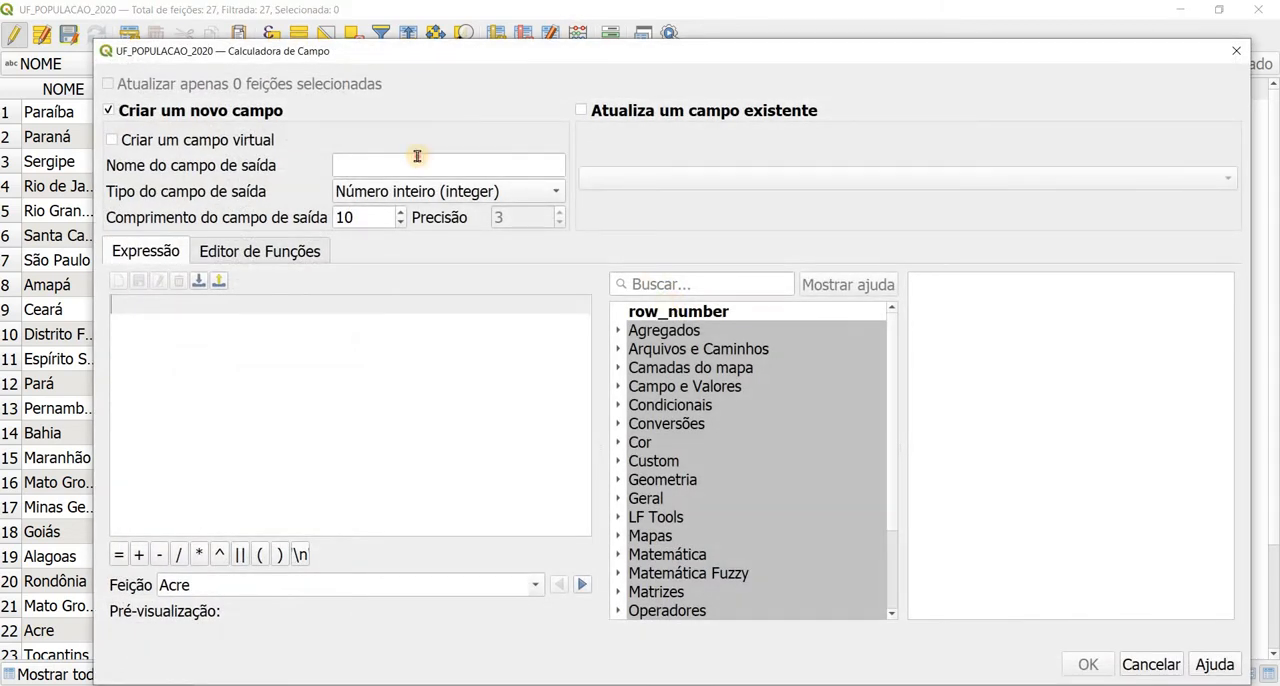
{"action": "left_click", "coordinate": [417, 156]}
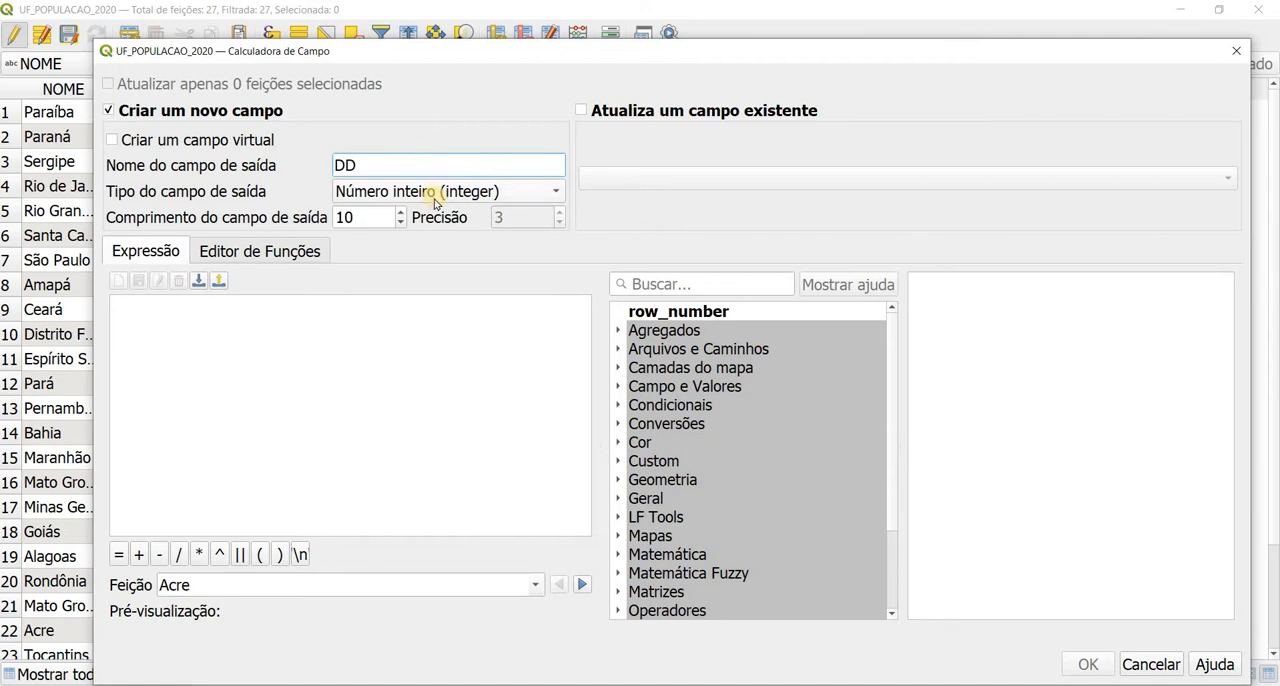
{"action": "left_click", "coordinate": [432, 194]}
{"action": "left_click", "coordinate": [433, 193]}
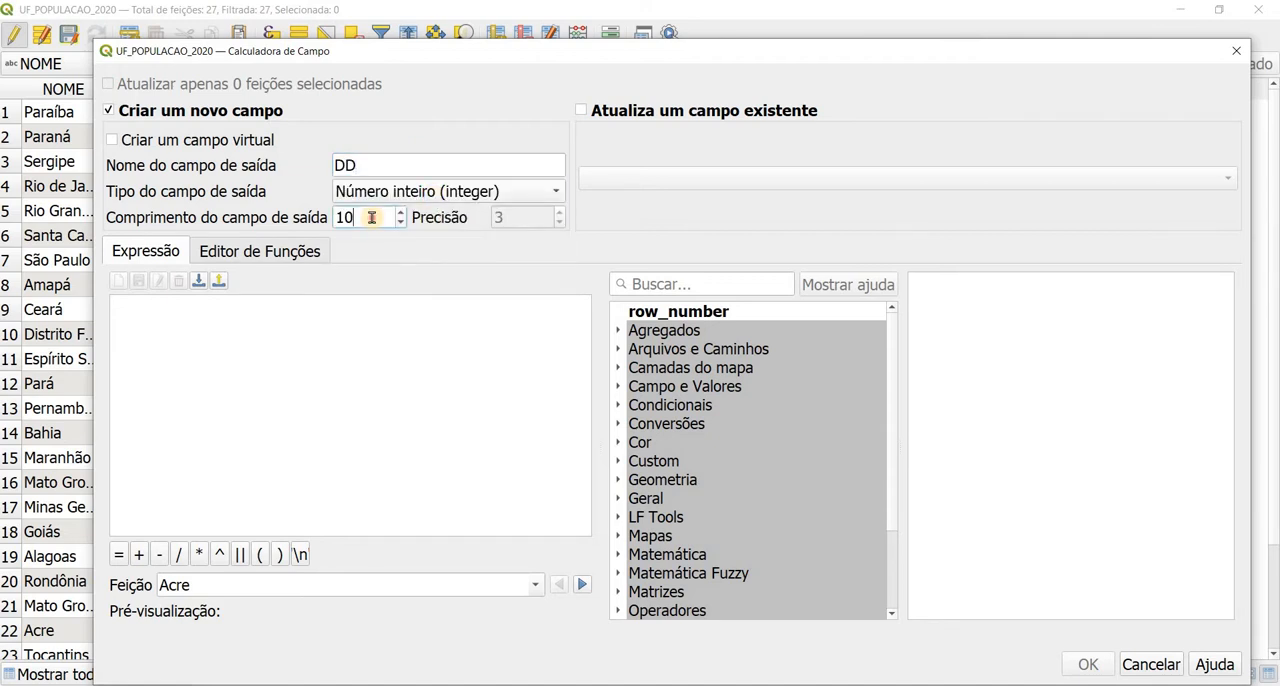
{"action": "double_click", "coordinate": [371, 217]}
Step: Calculate the new DD field with the expression "POP_2020" / "AREA"
{"action": "double_click", "coordinate": [693, 390]}
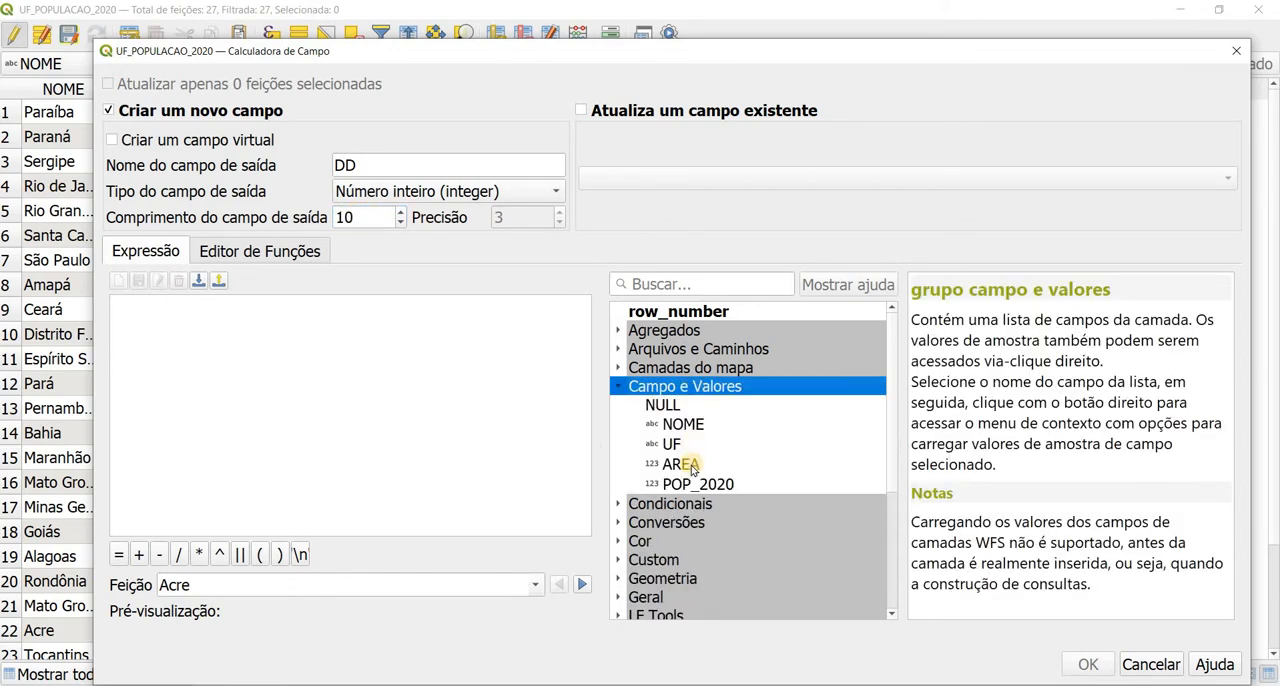
{"action": "double_click", "coordinate": [697, 484]}
{"action": "left_click", "coordinate": [178, 554]}
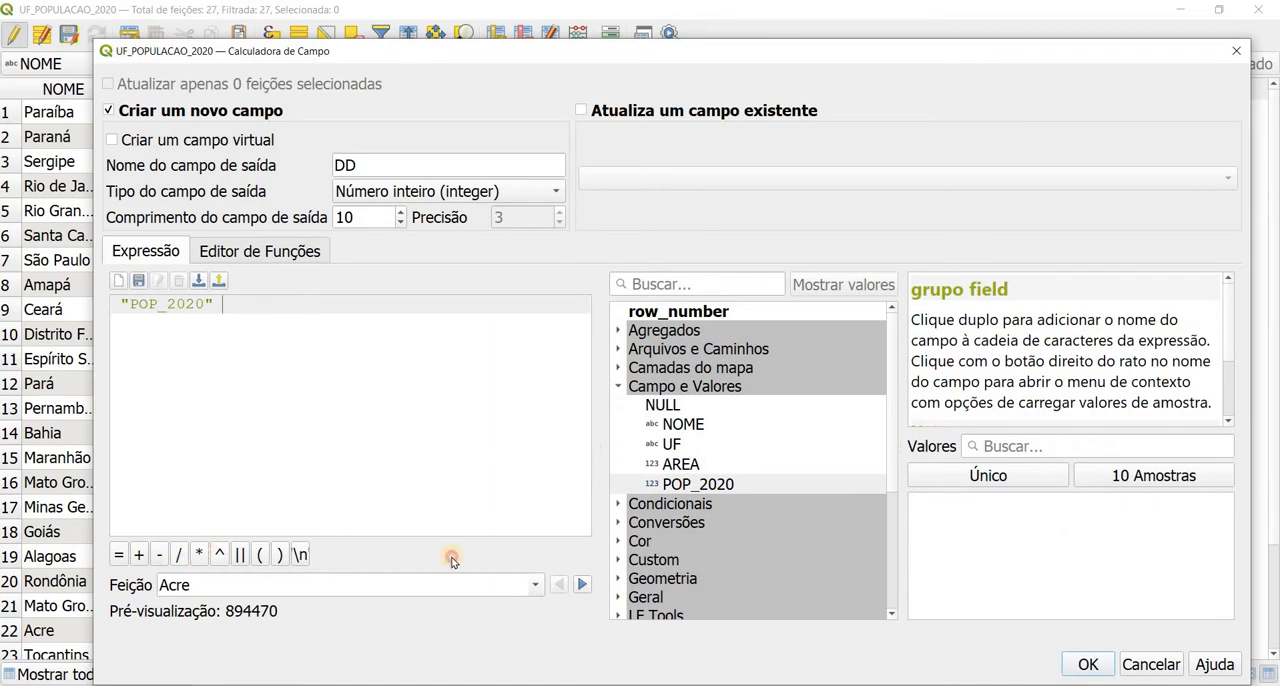
{"action": "double_click", "coordinate": [672, 465]}
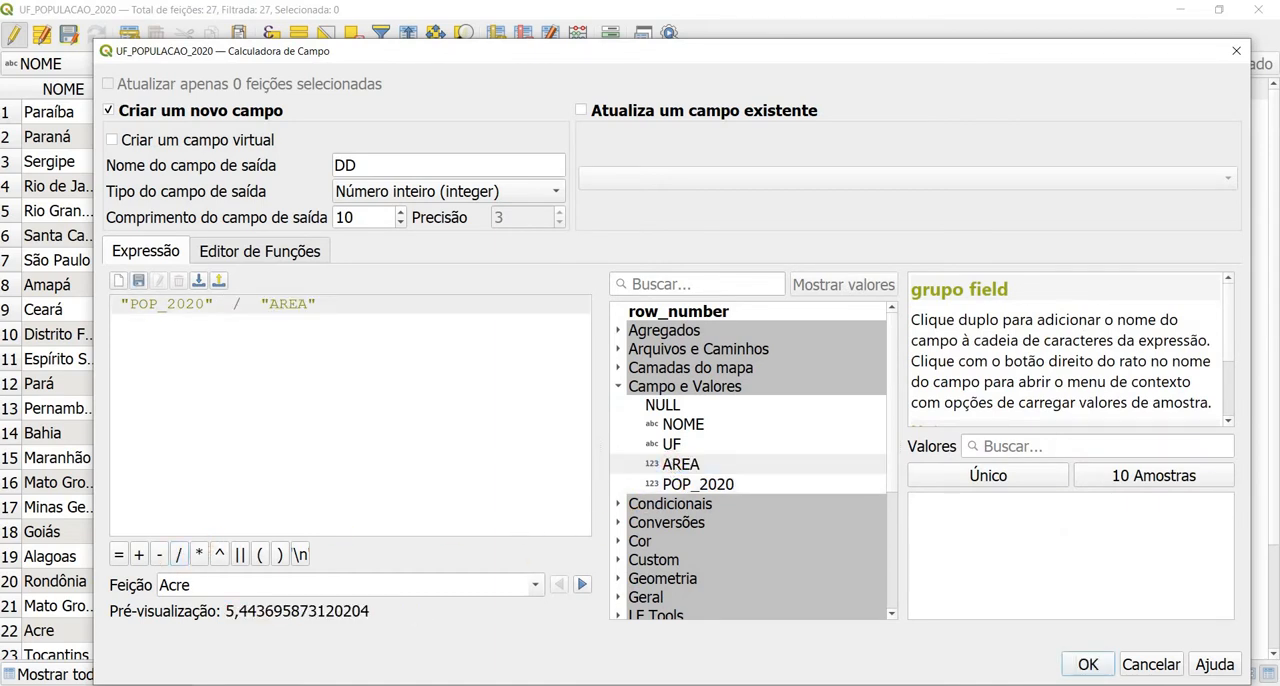
{"action": "left_click", "coordinate": [1085, 665]}
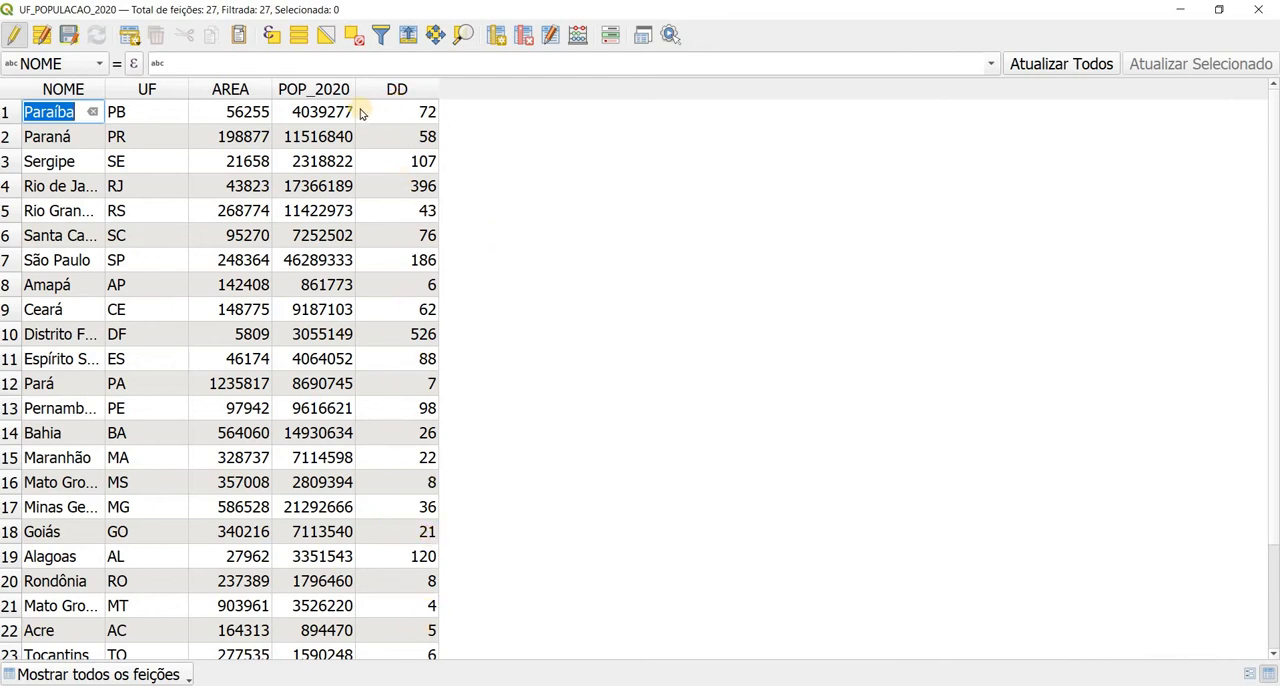
Step: Stop editing UF_POPULACAO_2020, save the layer changes, and close the attribute table
{"action": "left_click", "coordinate": [20, 44]}
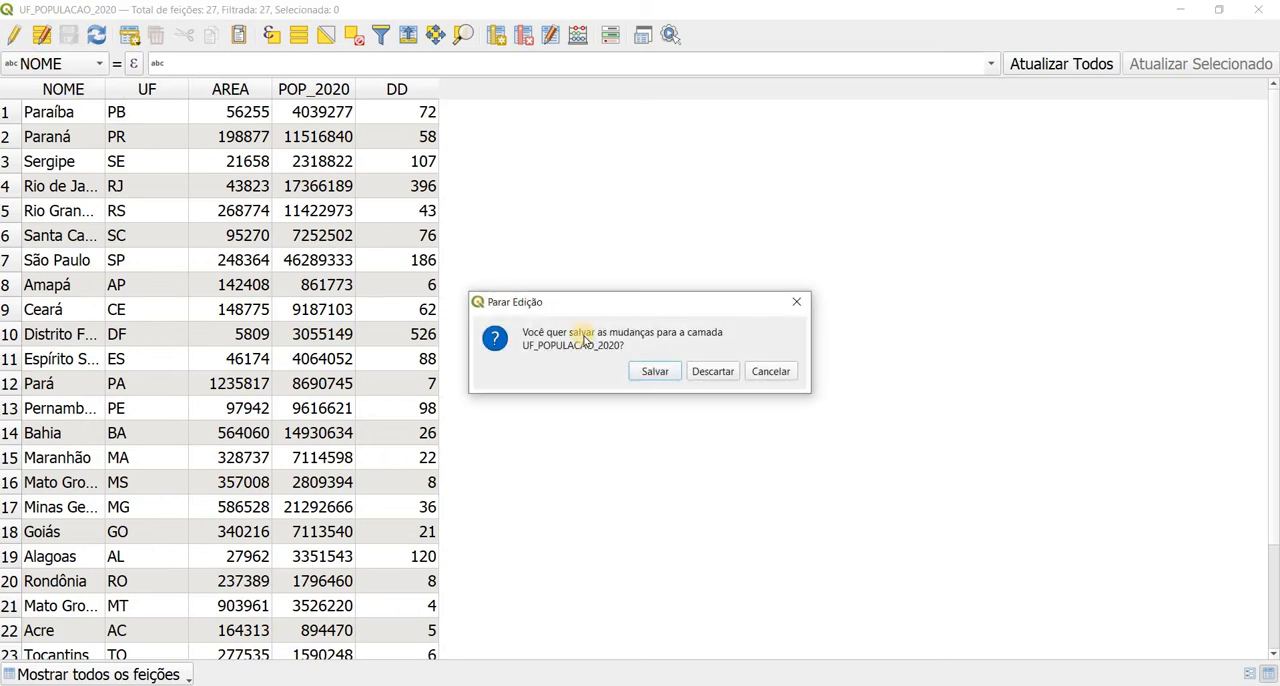
{"action": "left_click", "coordinate": [655, 369]}
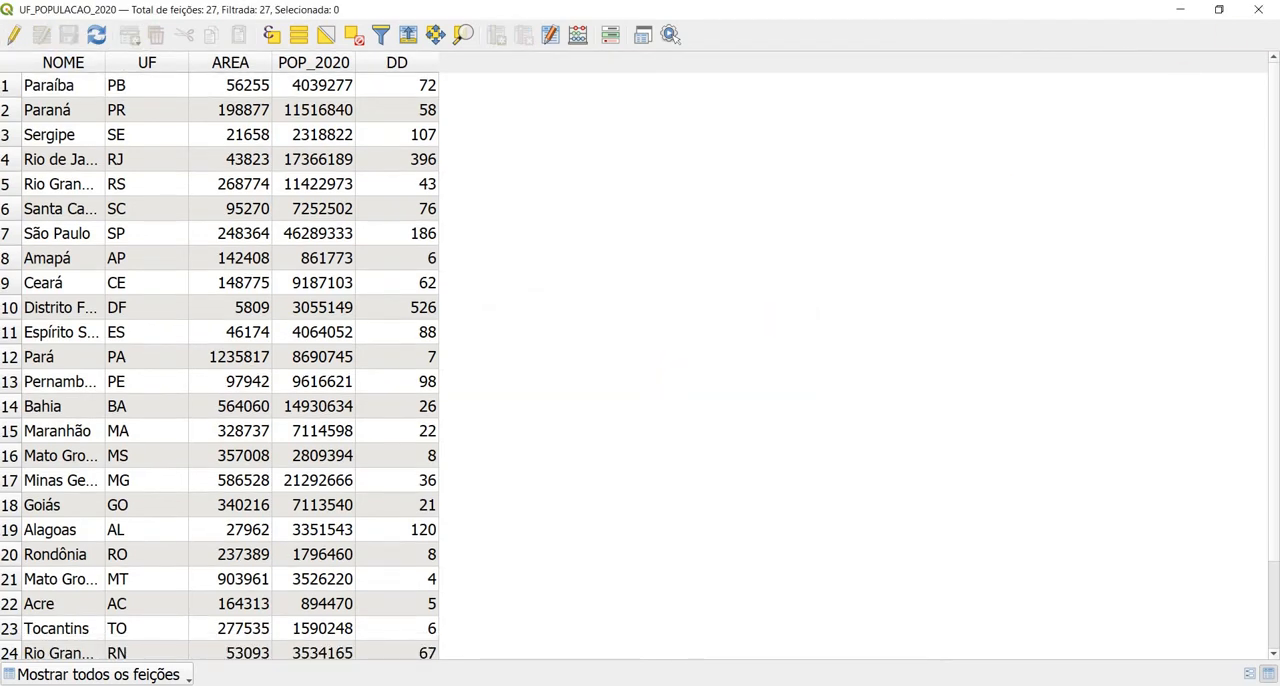
{"action": "left_click", "coordinate": [1258, 10]}
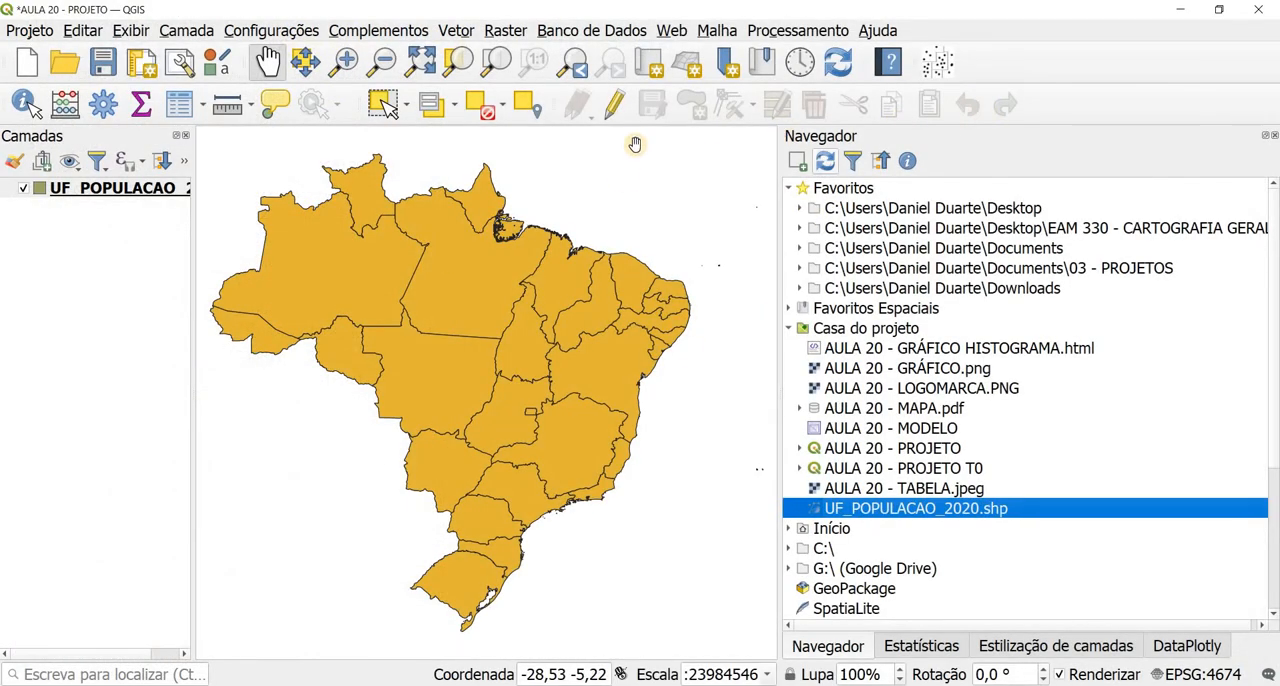
Step: Display the summary statistics of the AREA field for the UF_POPULACAO_2020 layer
{"action": "left_click", "coordinate": [918, 37]}
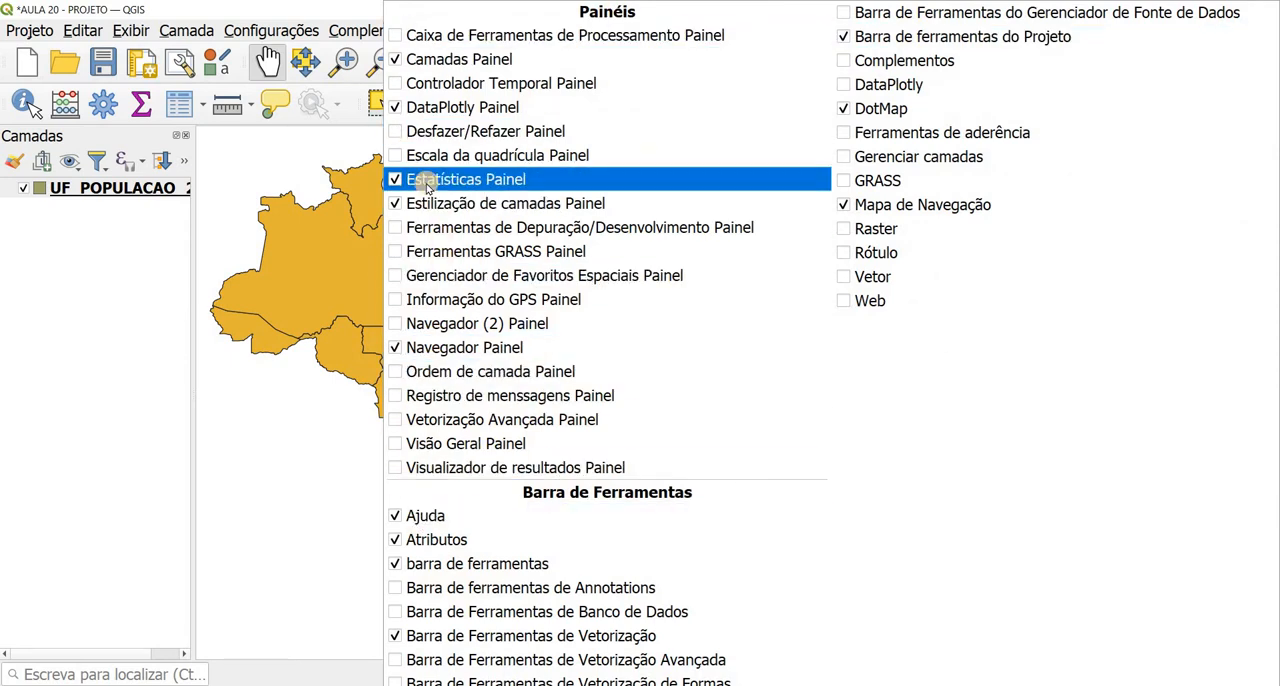
{"action": "left_click", "coordinate": [283, 12]}
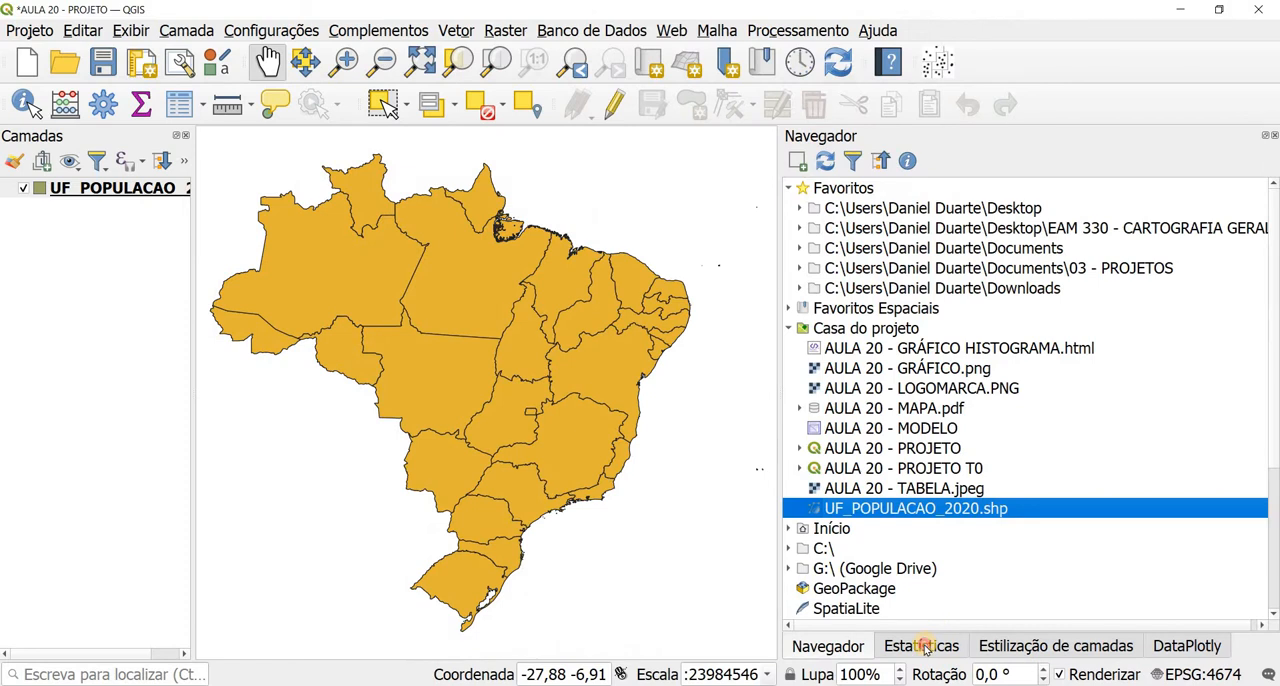
{"action": "left_click", "coordinate": [921, 645]}
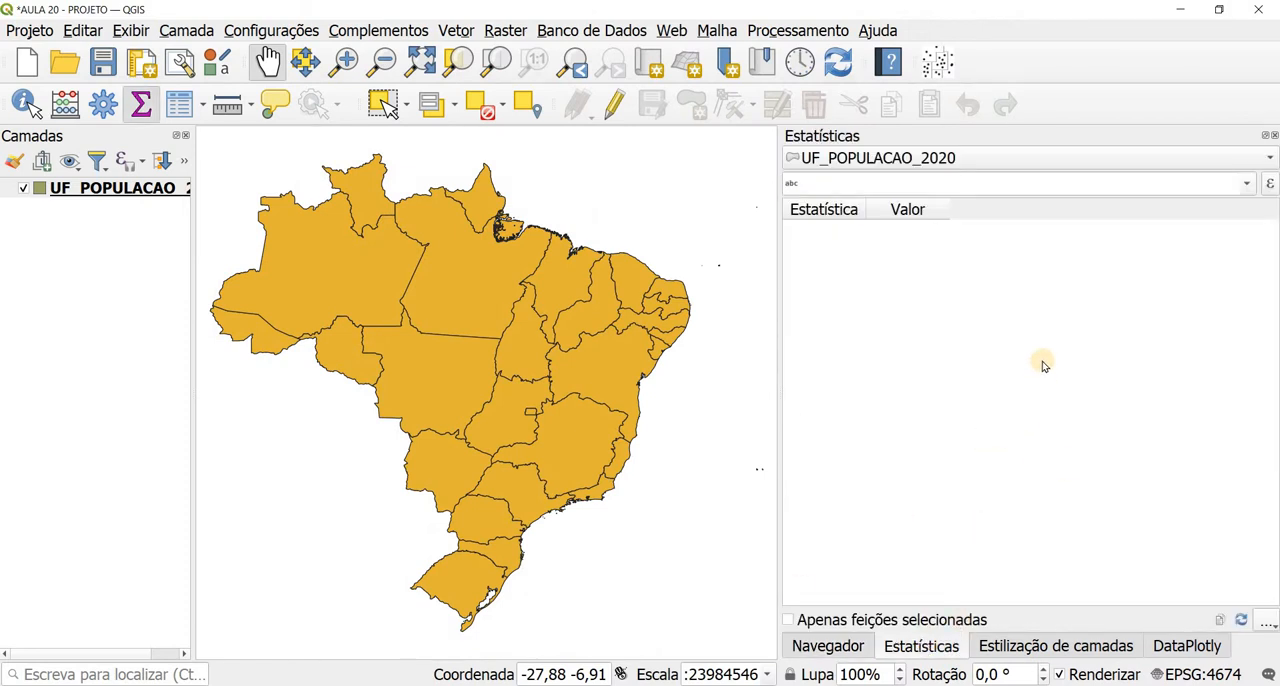
{"action": "left_click", "coordinate": [1247, 186]}
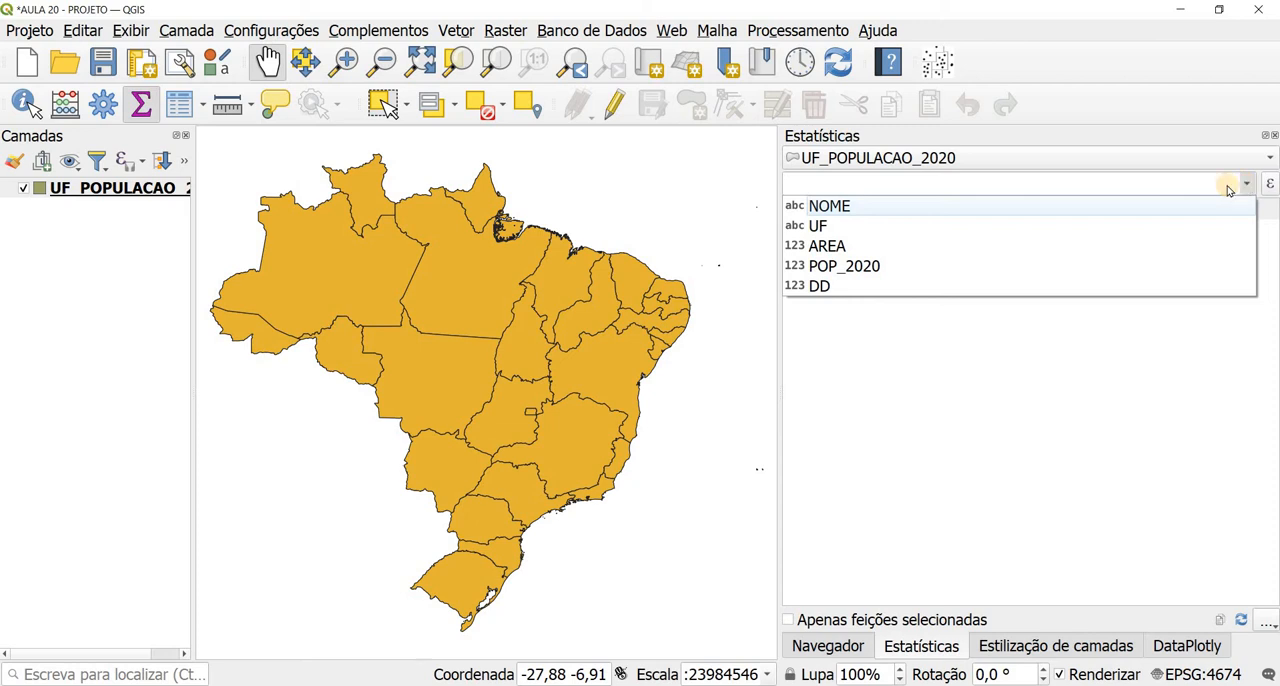
{"action": "left_click", "coordinate": [845, 245]}
Step: Examine the AREA statistics from count and standard deviations through minimum, maximum, range, minority, majority, variety, quartiles and IQR
{"action": "left_click", "coordinate": [937, 238]}
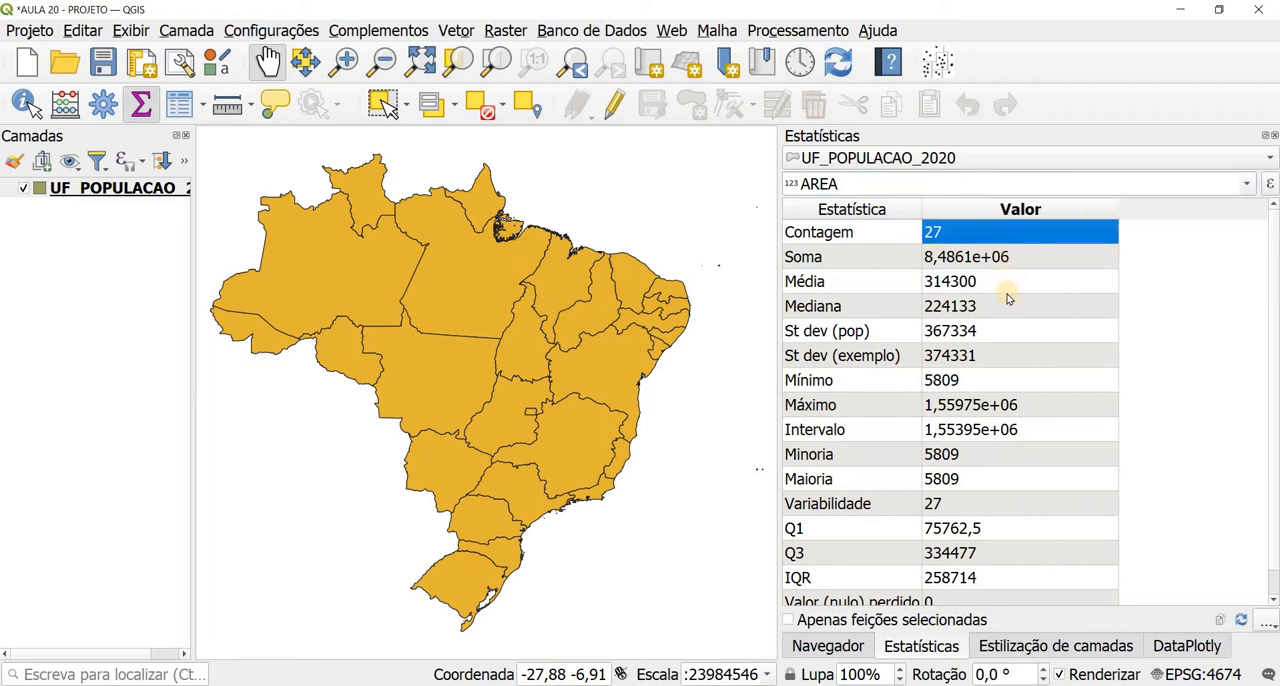
{"action": "left_click", "coordinate": [992, 332]}
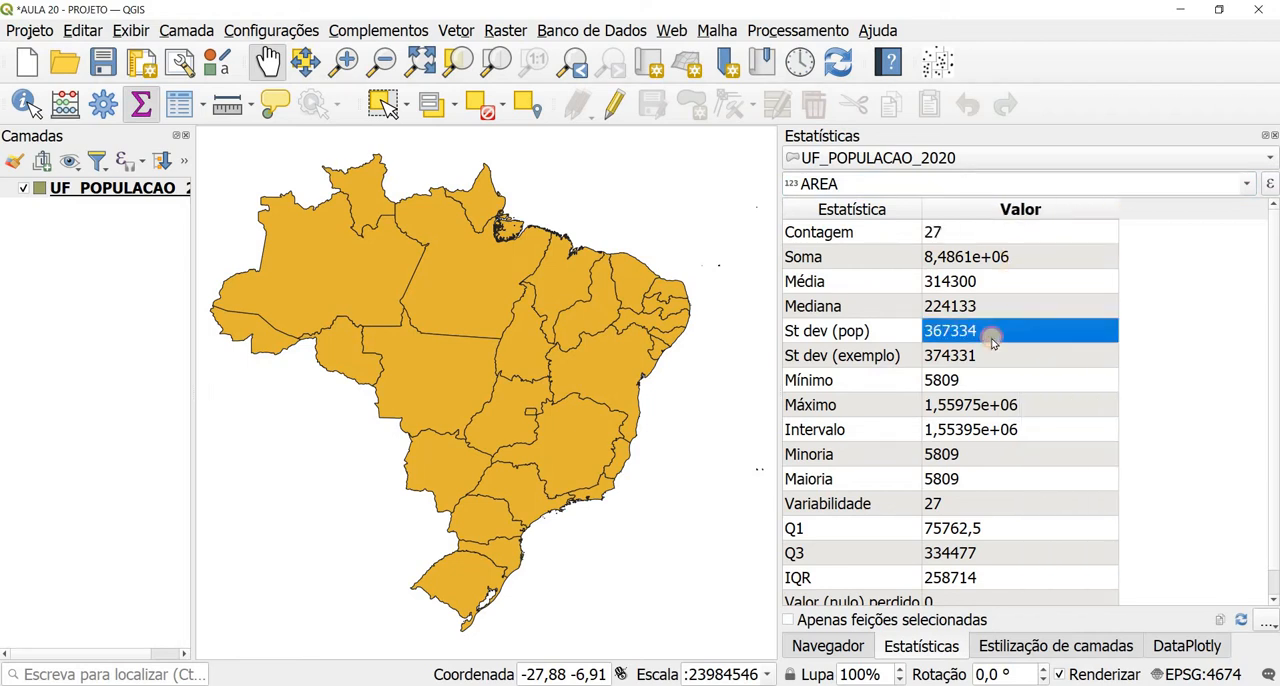
{"action": "left_click", "coordinate": [995, 362]}
{"action": "left_click", "coordinate": [980, 331]}
{"action": "left_click", "coordinate": [988, 355]}
{"action": "left_click", "coordinate": [957, 383]}
{"action": "left_click", "coordinate": [962, 406]}
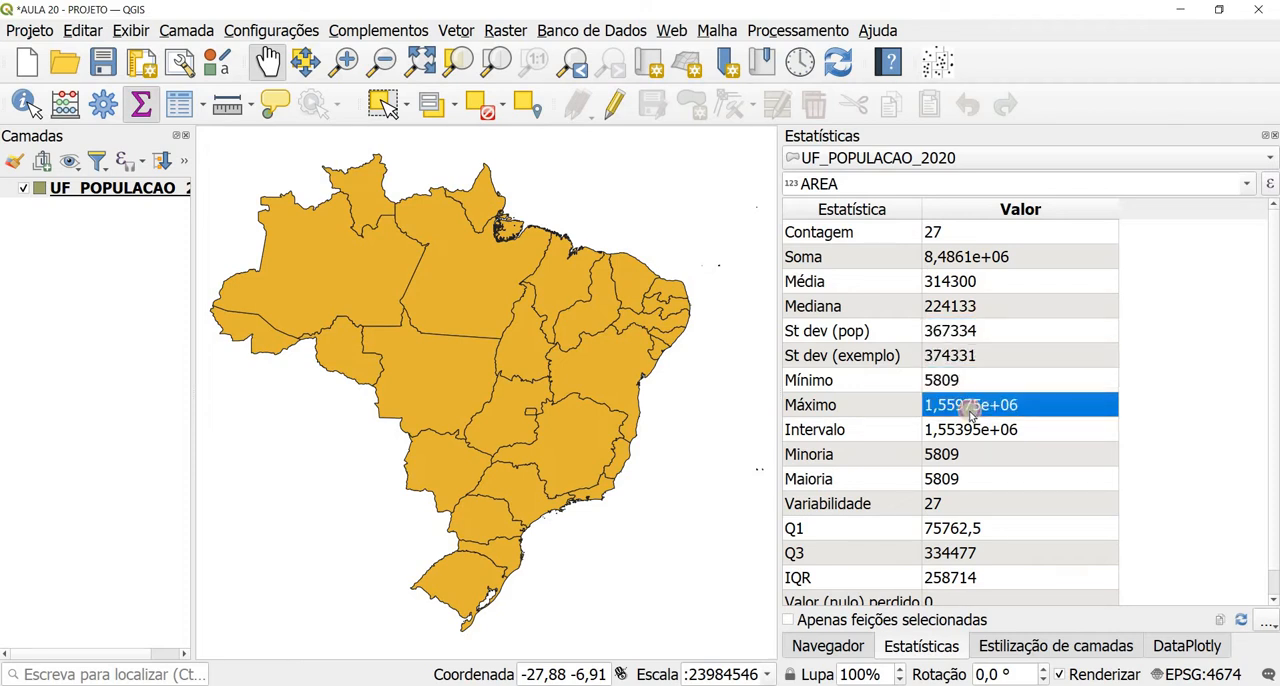
{"action": "left_click", "coordinate": [968, 431]}
{"action": "left_click", "coordinate": [949, 457]}
{"action": "left_click", "coordinate": [950, 481]}
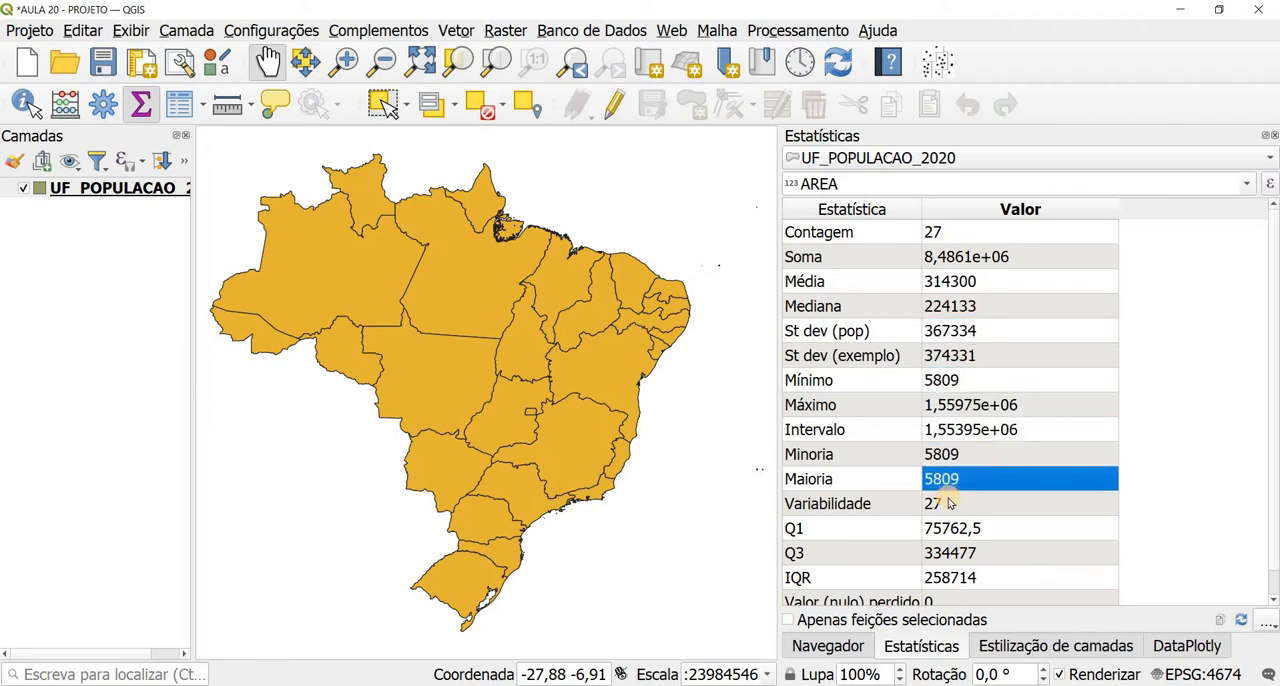
{"action": "left_click", "coordinate": [952, 506]}
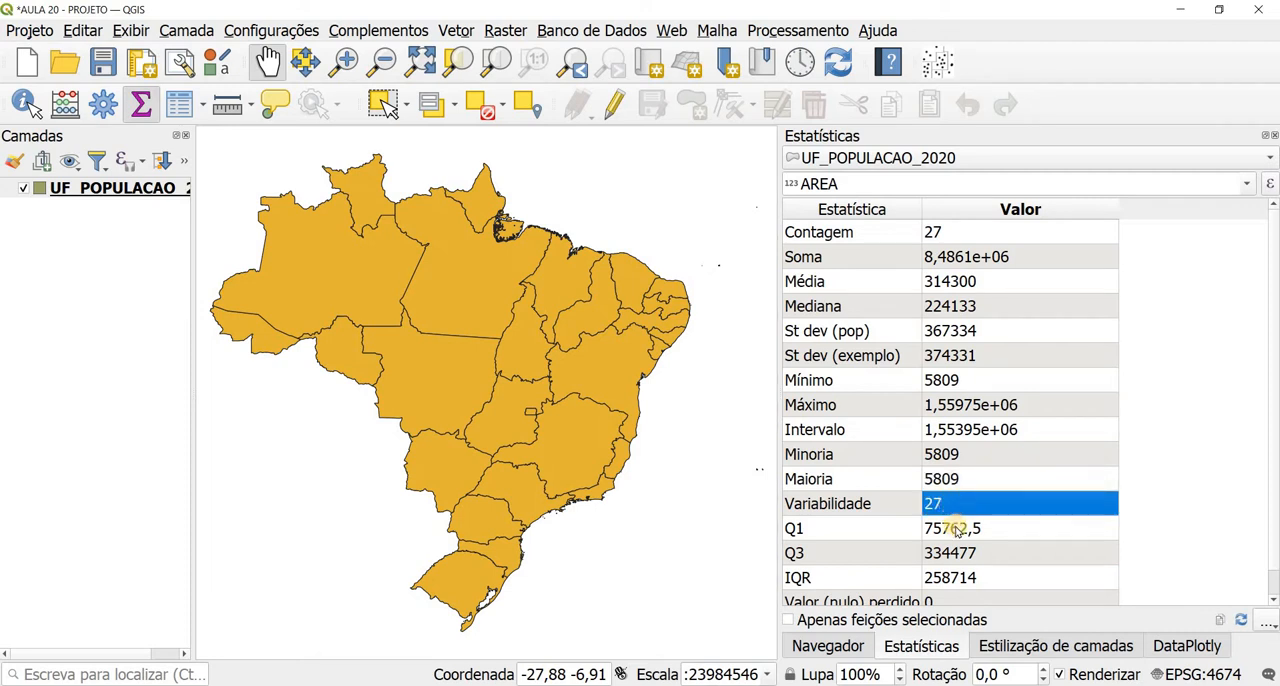
{"action": "left_click", "coordinate": [958, 527]}
{"action": "left_click", "coordinate": [958, 553]}
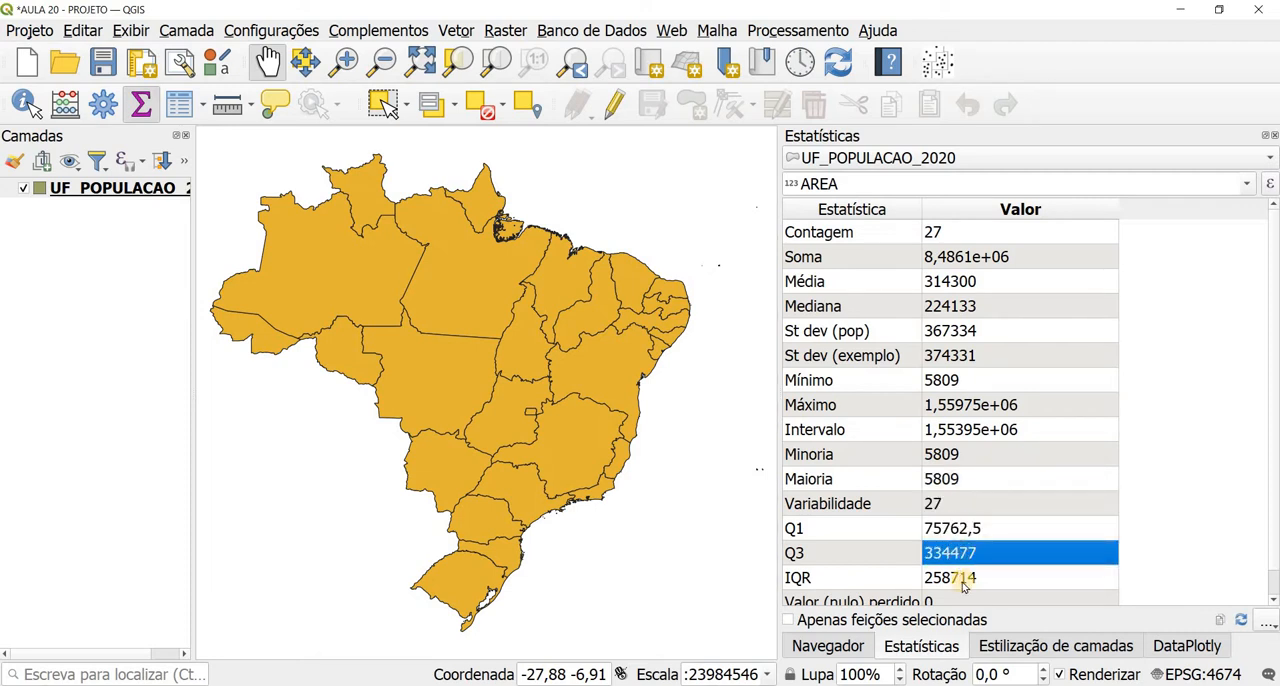
{"action": "left_click", "coordinate": [965, 579]}
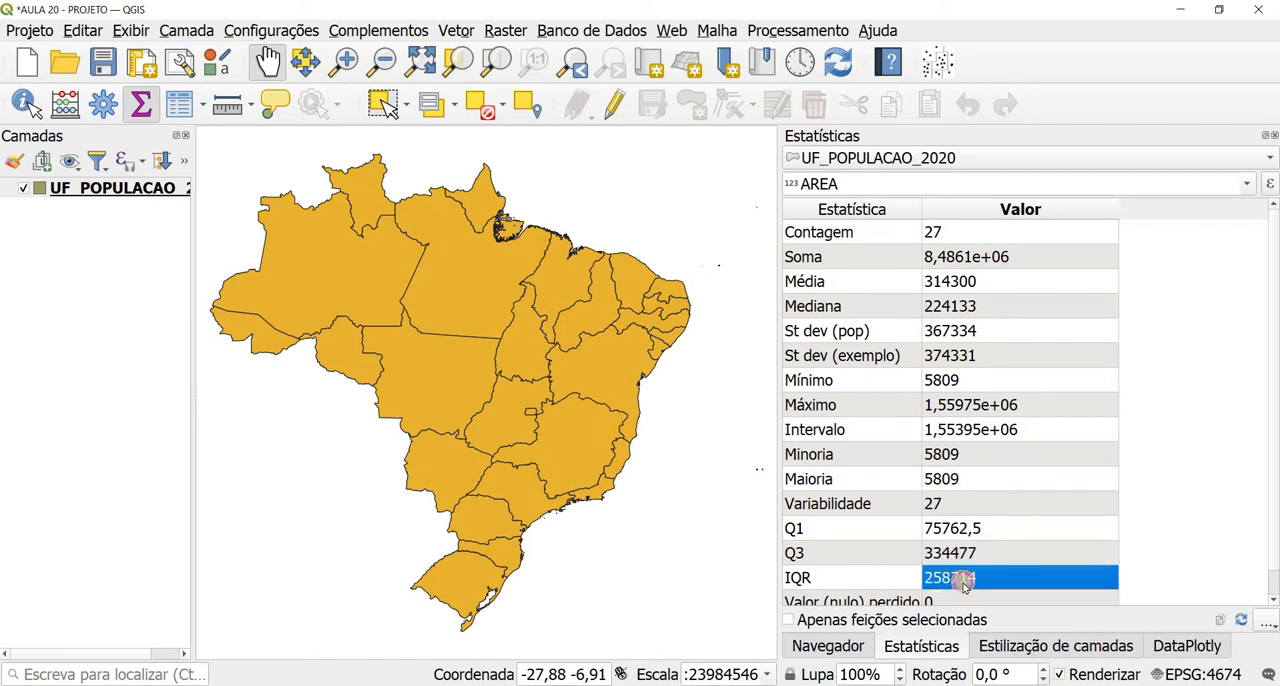
Step: Switch the layer's summary statistics to the POP_2020 field
{"action": "left_click", "coordinate": [1246, 186]}
{"action": "left_click", "coordinate": [1088, 262]}
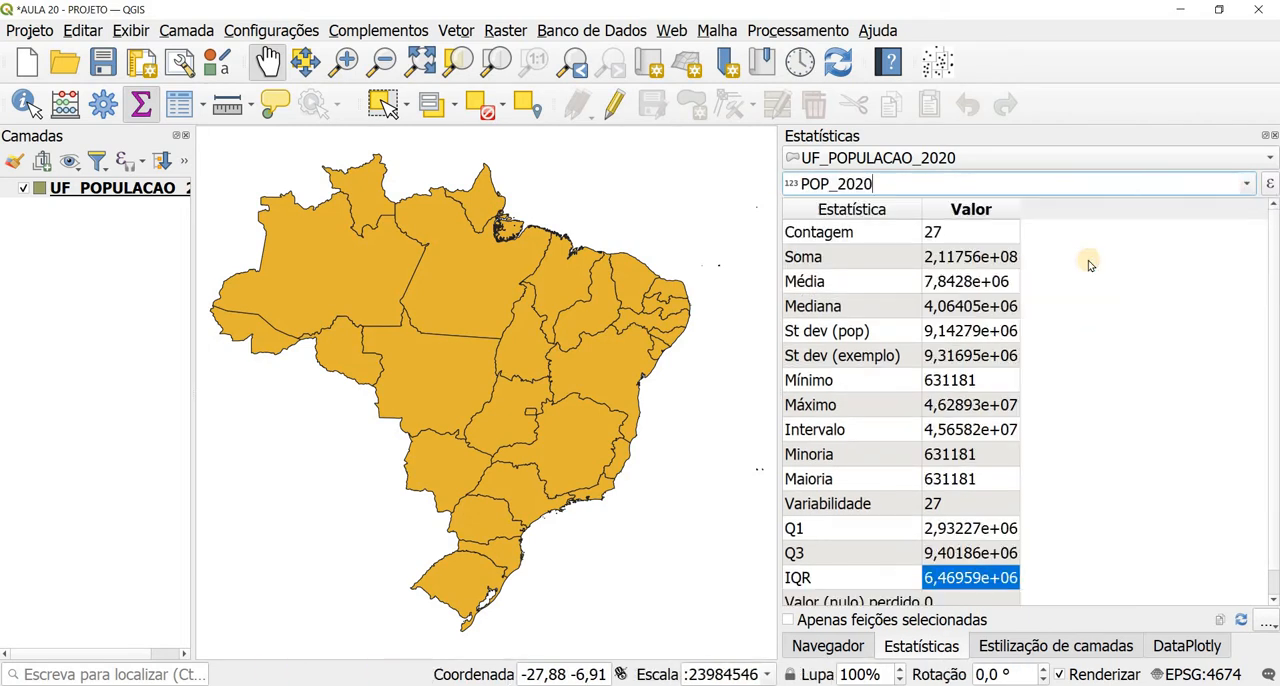
Step: Switch the layer's summary statistics to the DD field and widen the value column
{"action": "left_click", "coordinate": [1246, 184]}
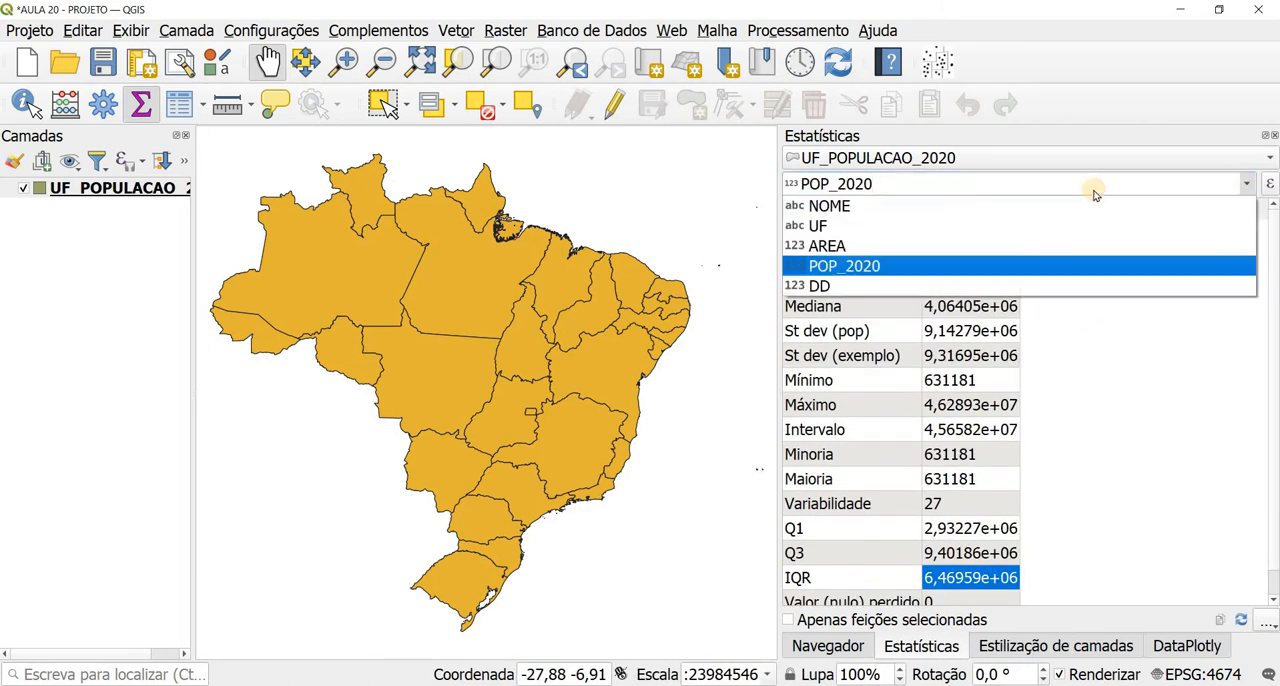
{"action": "left_click", "coordinate": [911, 287]}
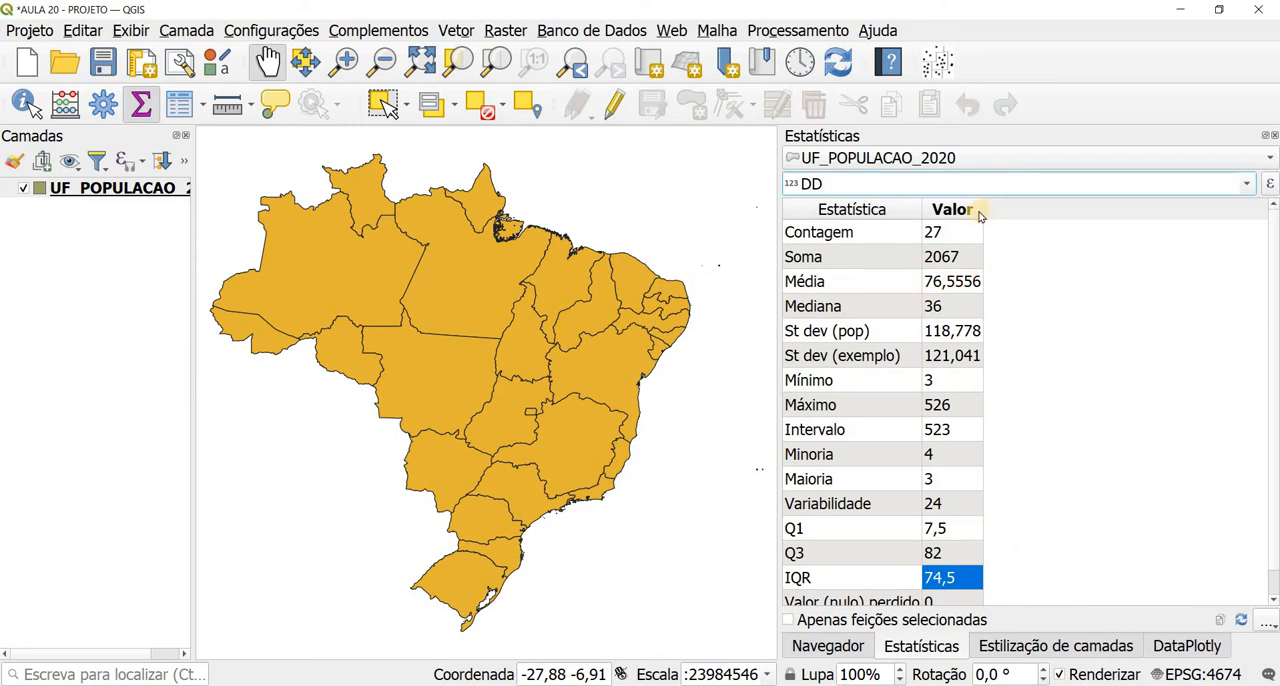
{"action": "left_click_drag", "start_coordinate": [982, 211], "coordinate": [1056, 212]}
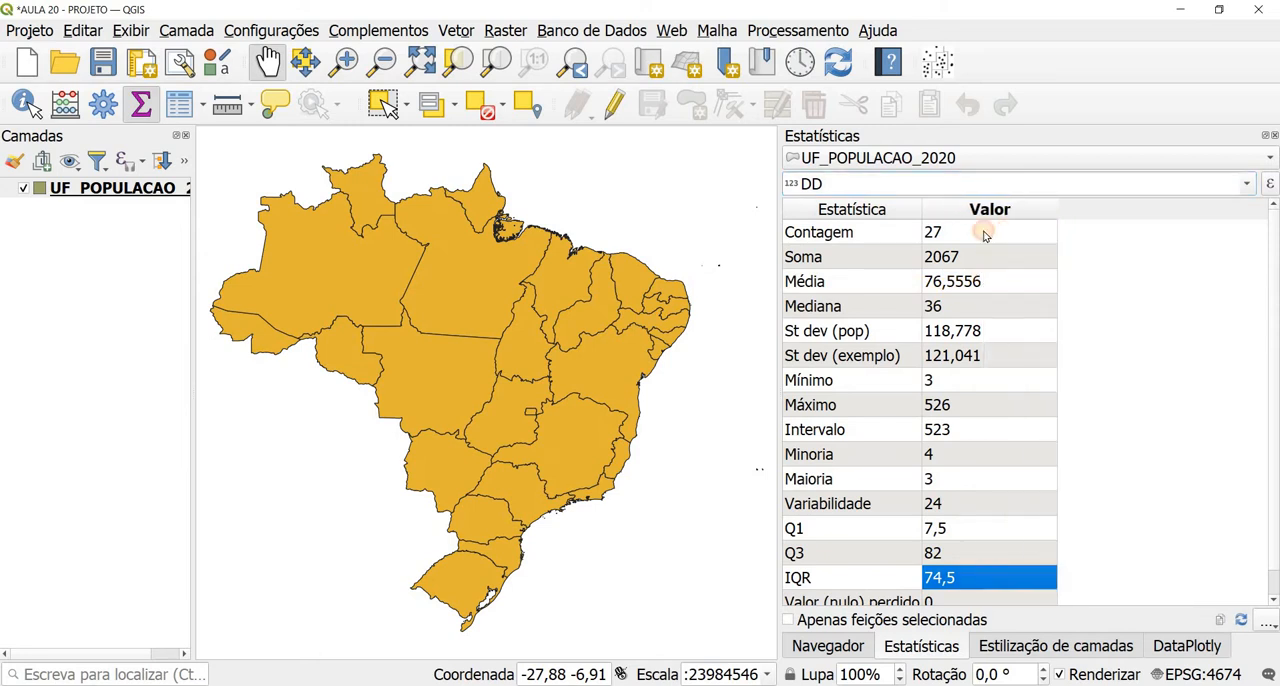
Step: Examine the DD field's count, sum, mean, median, and population and sample standard deviations
{"action": "left_click", "coordinate": [975, 232]}
{"action": "left_click", "coordinate": [979, 257]}
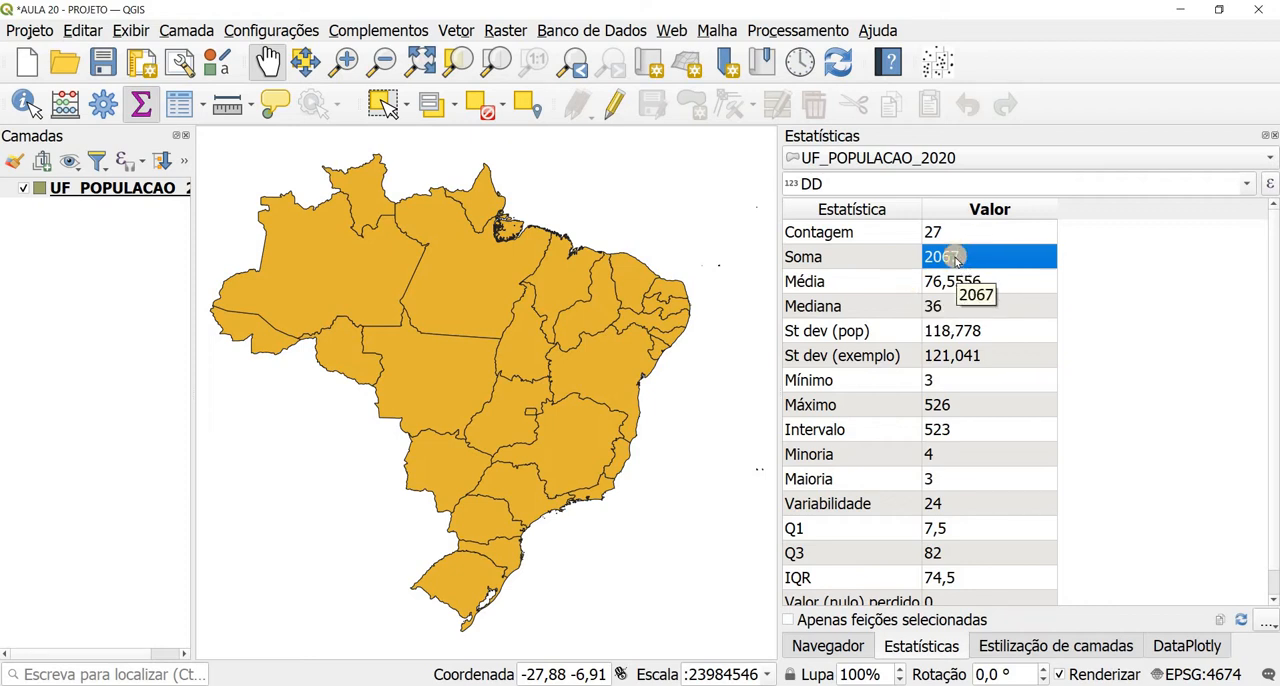
{"action": "left_click", "coordinate": [838, 283]}
{"action": "left_click", "coordinate": [953, 284]}
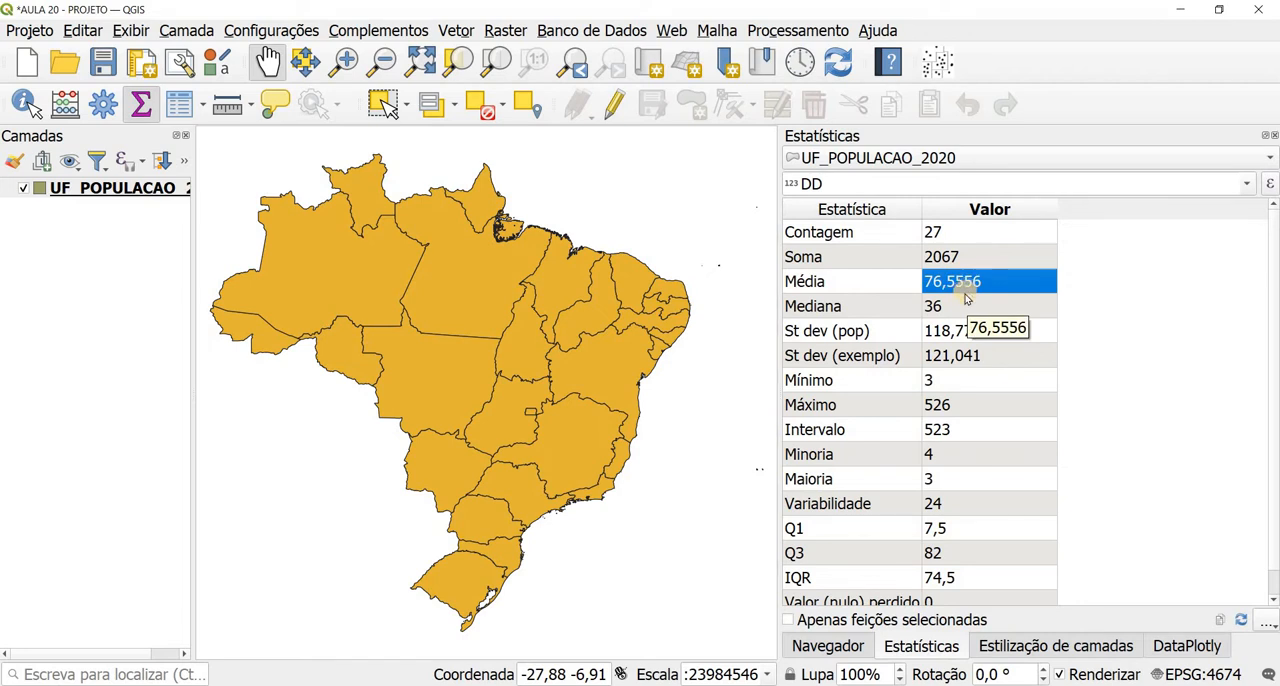
{"action": "left_click", "coordinate": [966, 306]}
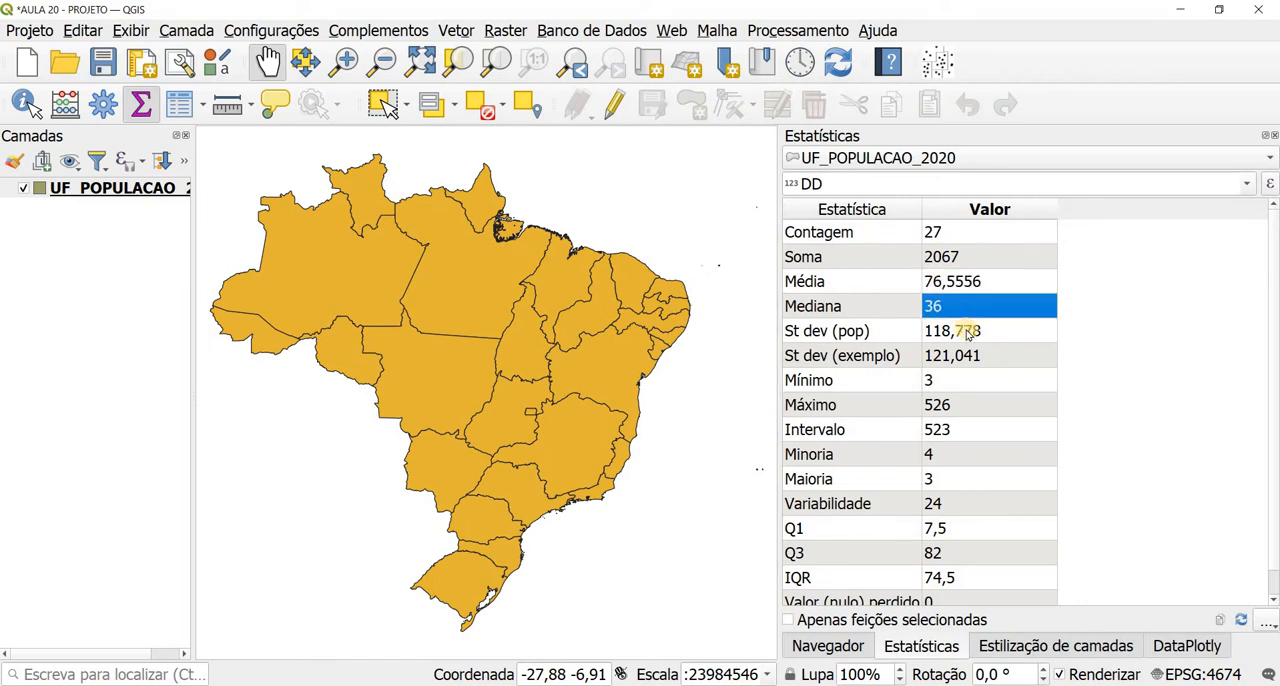
{"action": "left_click", "coordinate": [967, 332]}
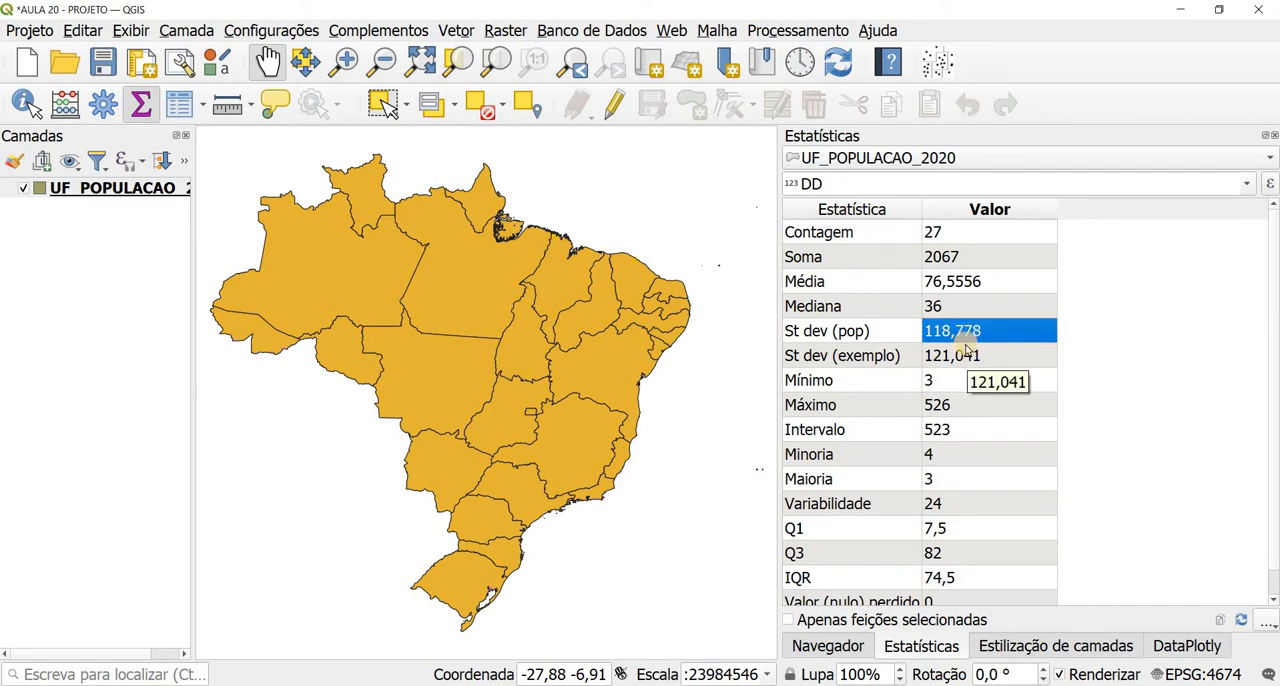
{"action": "left_click", "coordinate": [966, 356]}
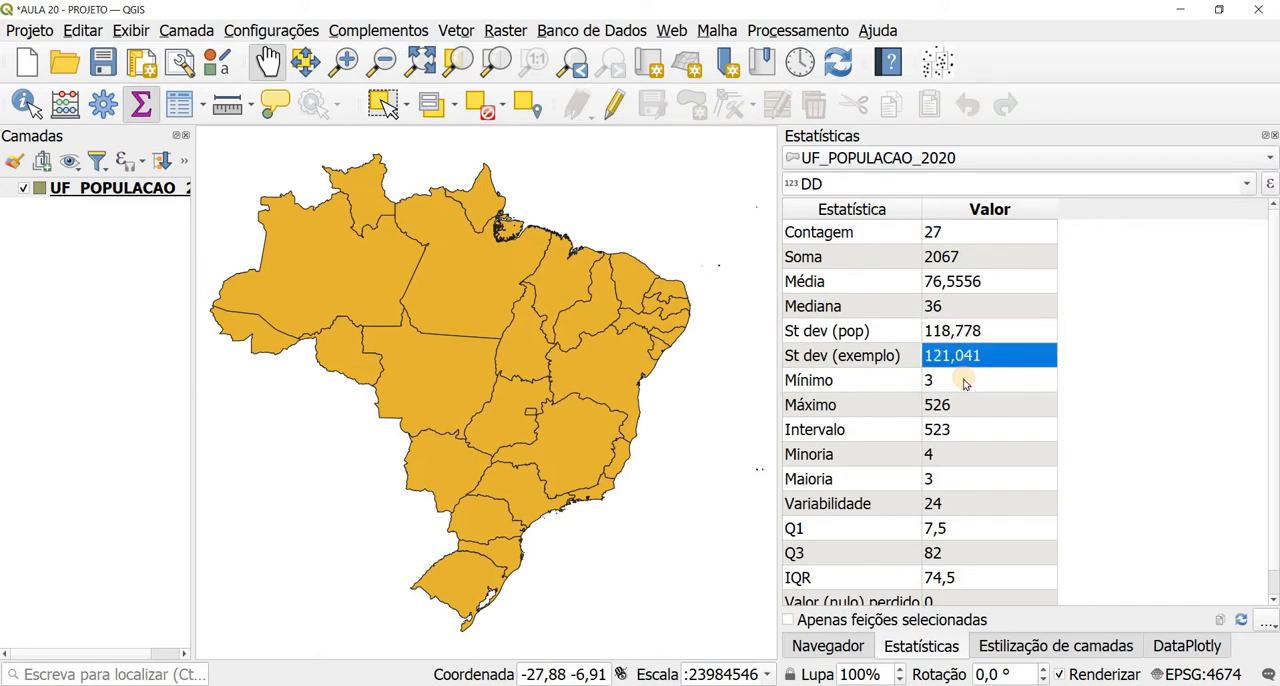
Step: Examine the DD field's minimum, maximum, range, minority, majority, variety, quartiles and IQR
{"action": "left_click", "coordinate": [965, 381]}
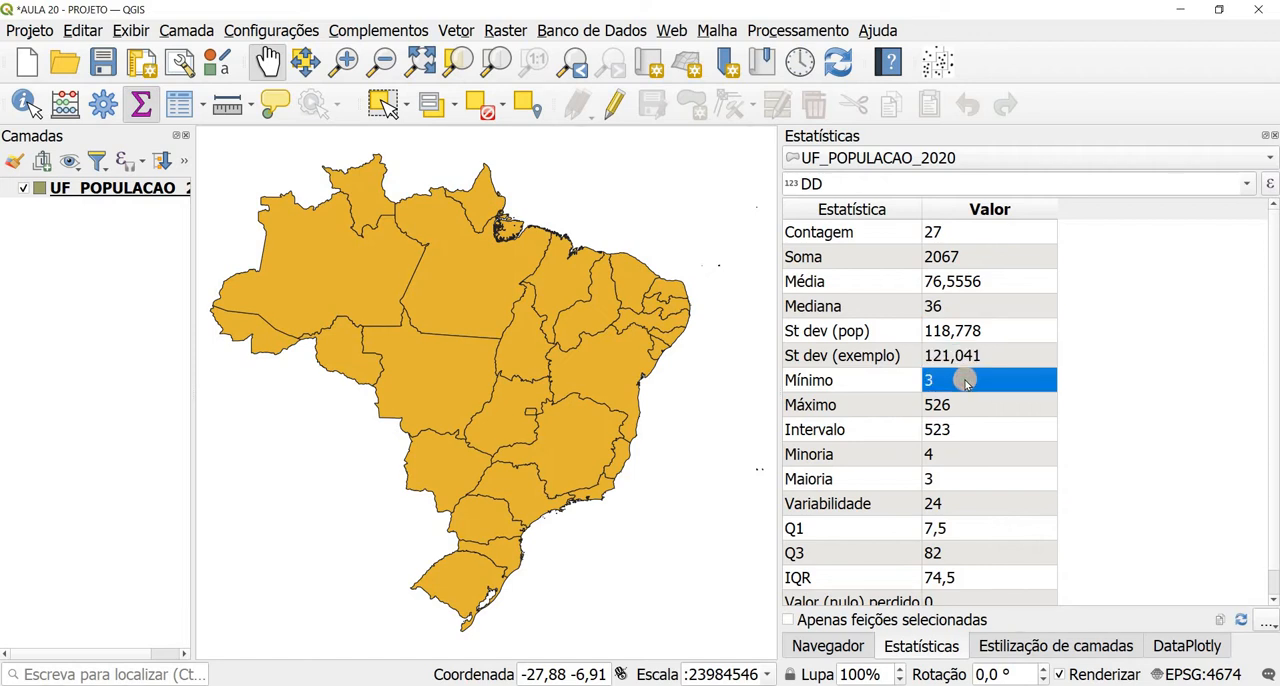
{"action": "left_click", "coordinate": [964, 405]}
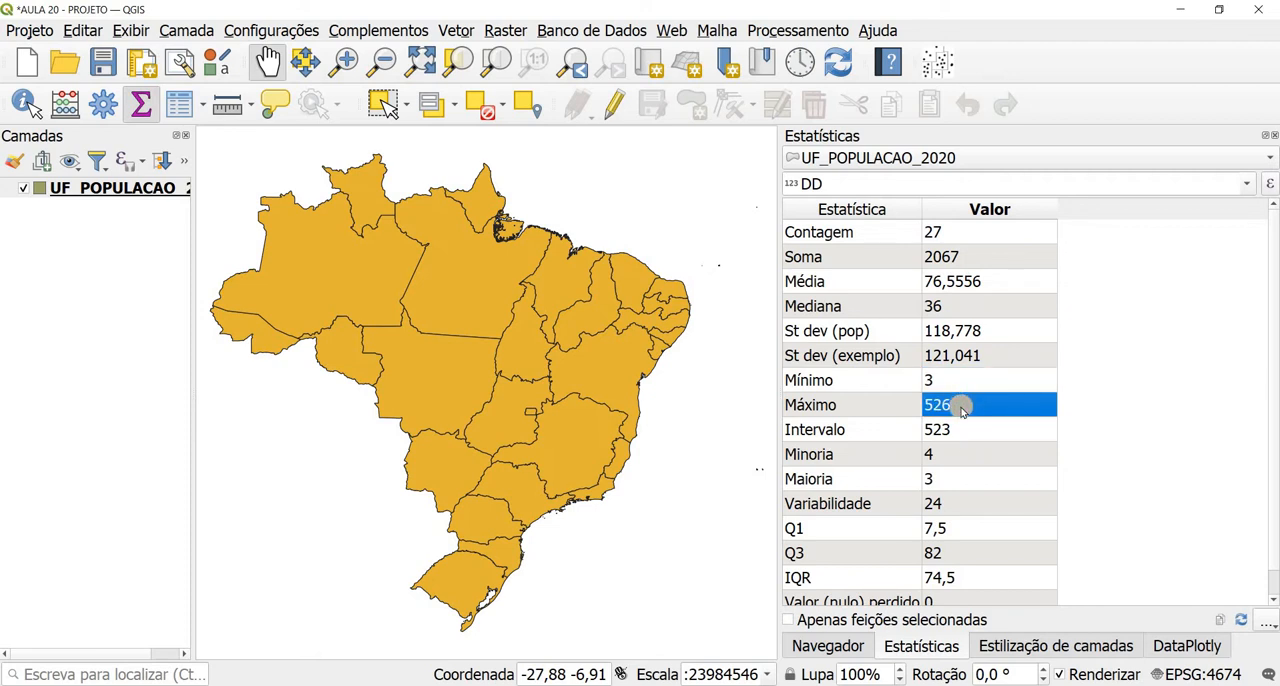
{"action": "left_click", "coordinate": [960, 430]}
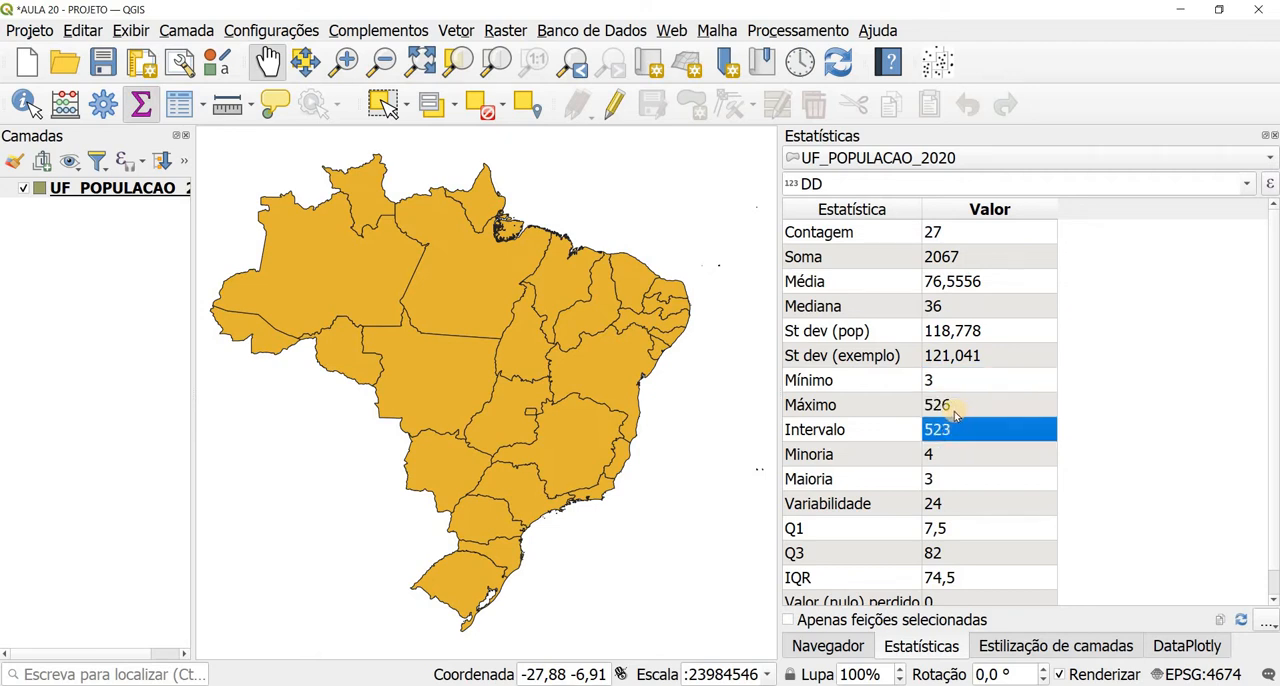
{"action": "left_click", "coordinate": [950, 405]}
{"action": "left_click", "coordinate": [948, 380]}
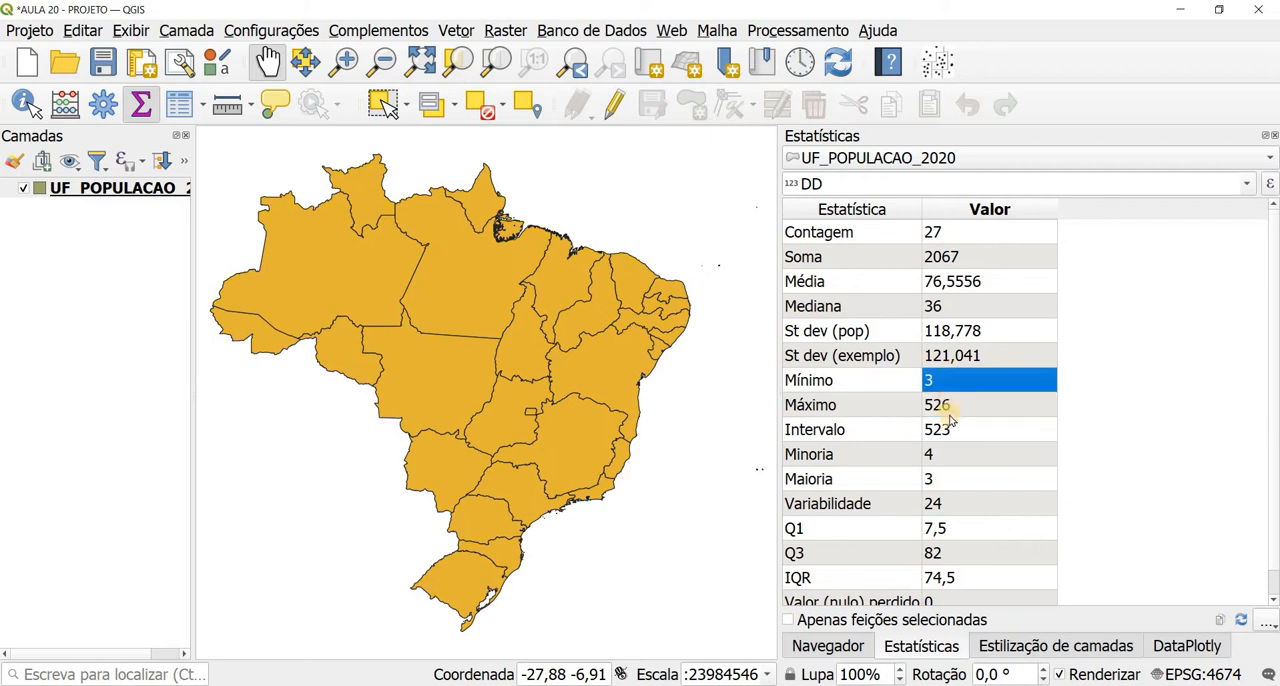
{"action": "left_click", "coordinate": [955, 430]}
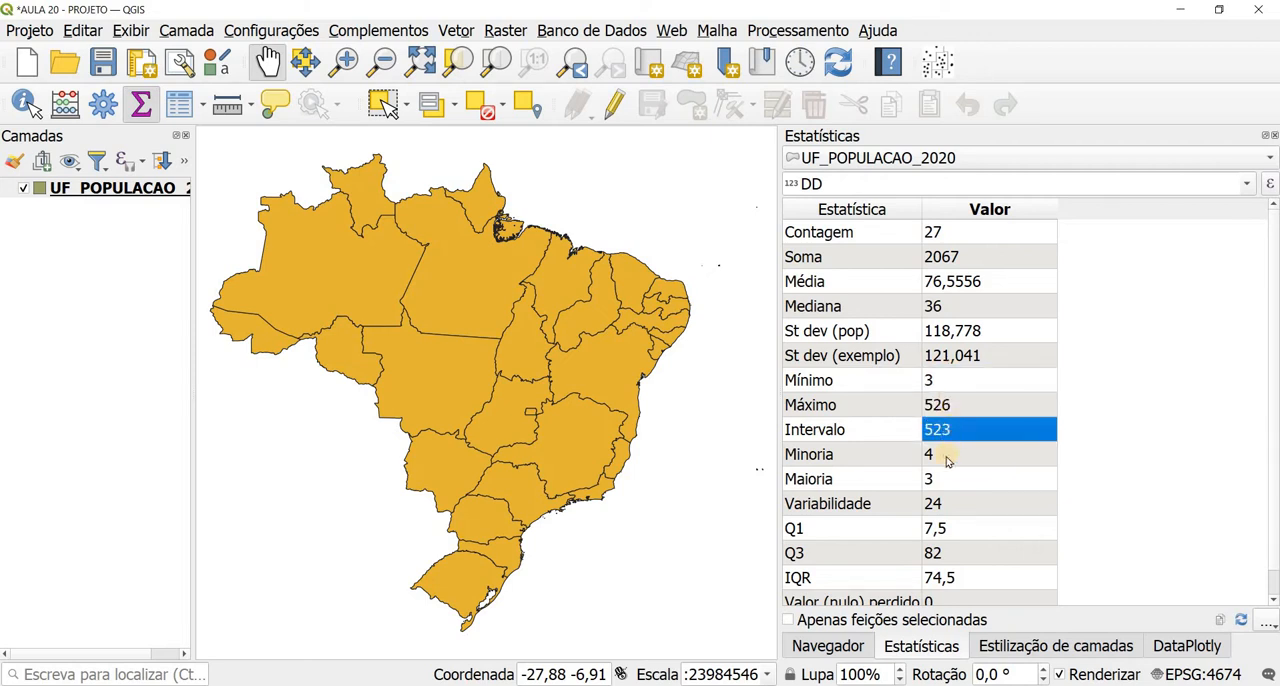
{"action": "left_click", "coordinate": [947, 456]}
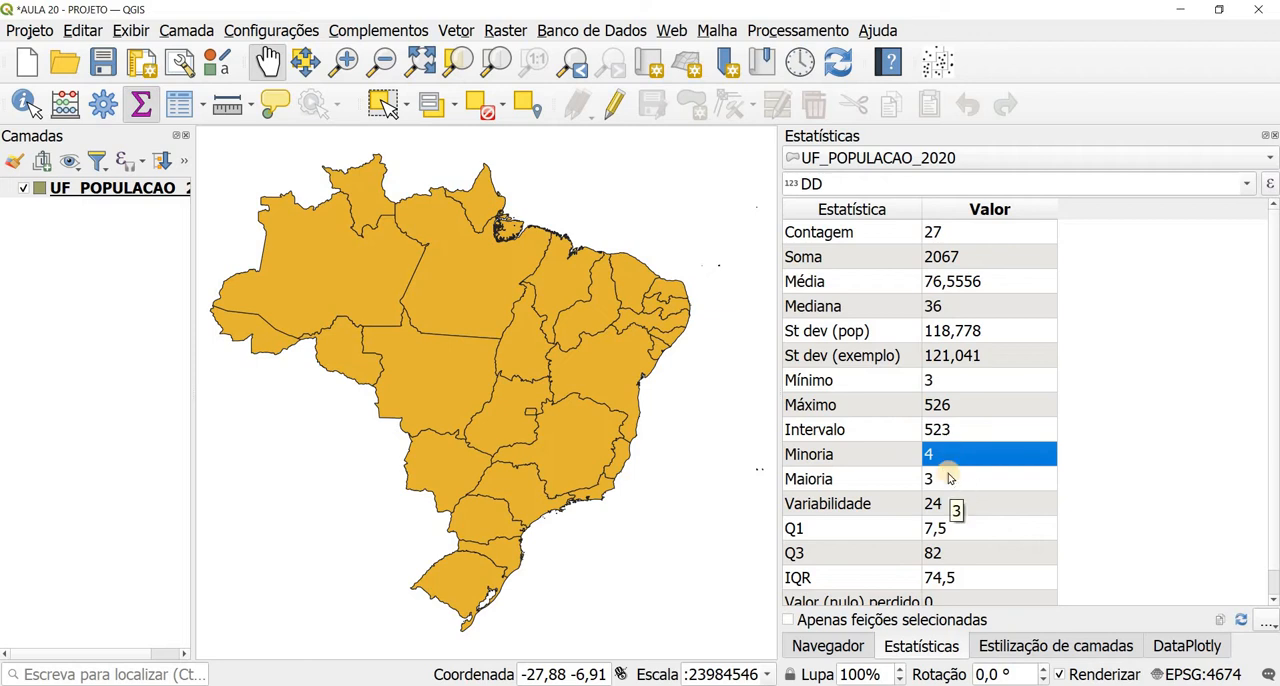
{"action": "left_click", "coordinate": [950, 479]}
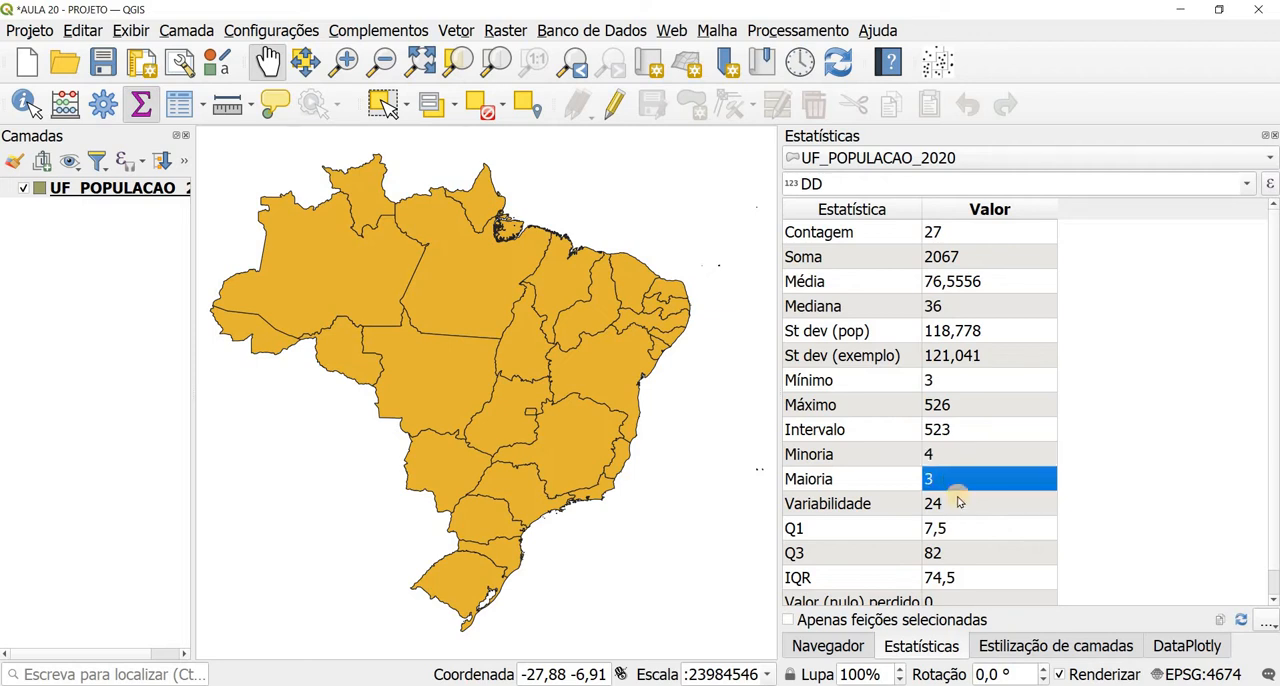
{"action": "left_click", "coordinate": [959, 506]}
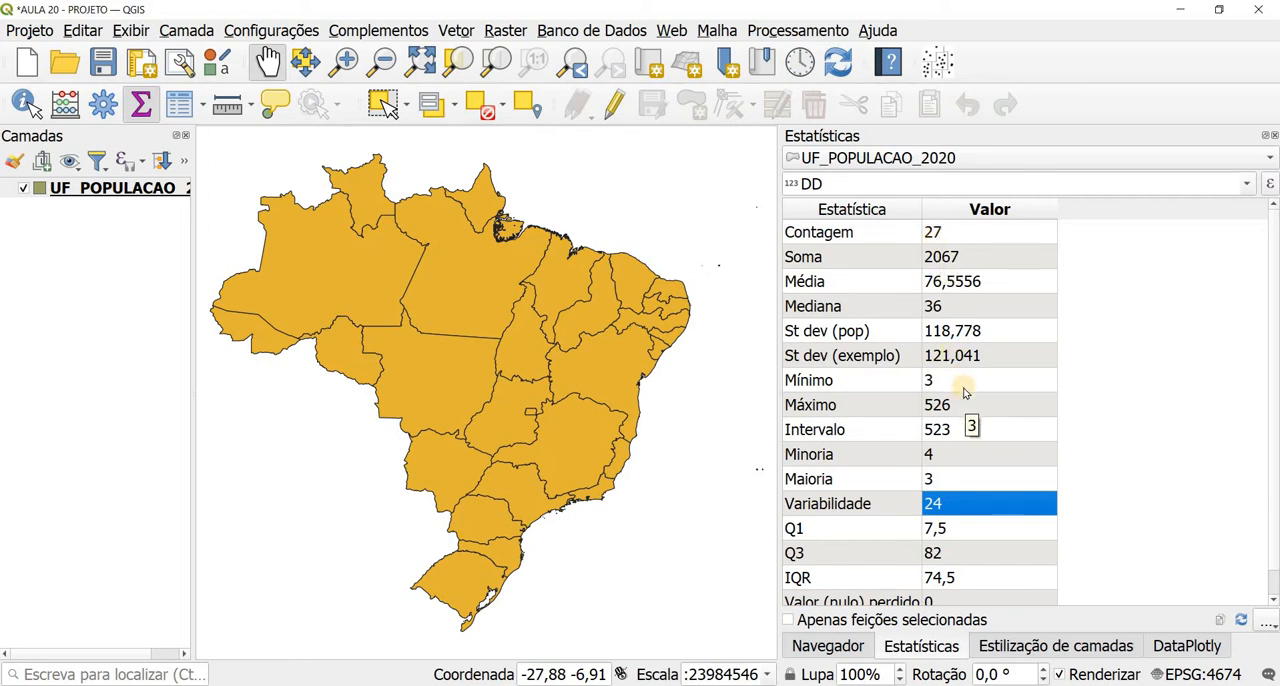
{"action": "left_click", "coordinate": [953, 533]}
{"action": "left_click", "coordinate": [951, 556]}
{"action": "left_click", "coordinate": [950, 572]}
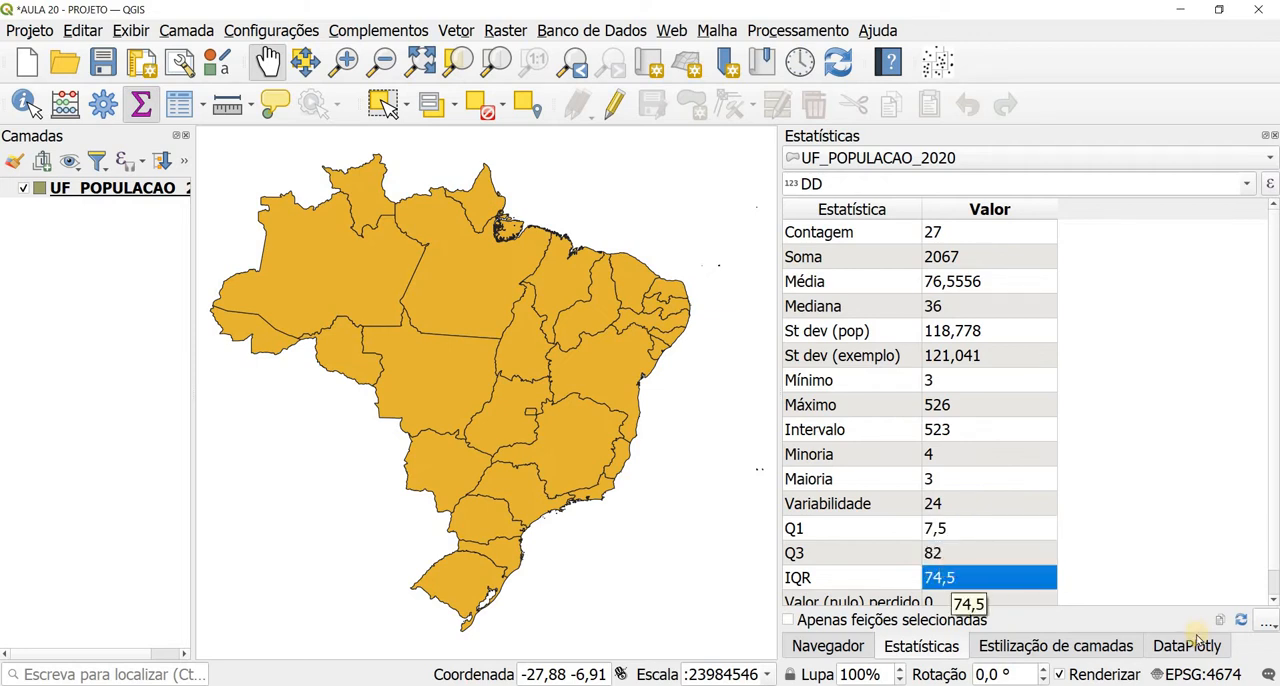
Step: Show the DataPlotly settings beside the statistics, widen the docked area, and use UF_POPULACAO_2020 as the plot layer
{"action": "left_click_drag", "start_coordinate": [1187, 646], "coordinate": [1053, 655]}
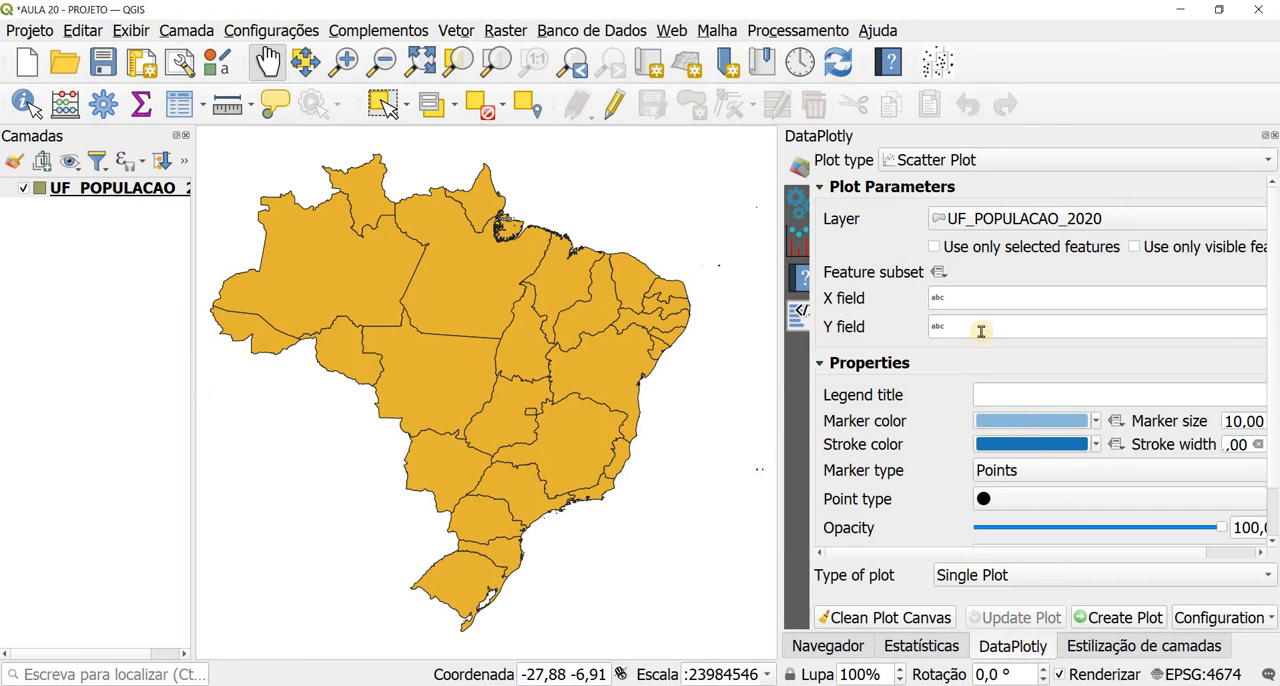
{"action": "left_click_drag", "start_coordinate": [779, 357], "coordinate": [713, 357]}
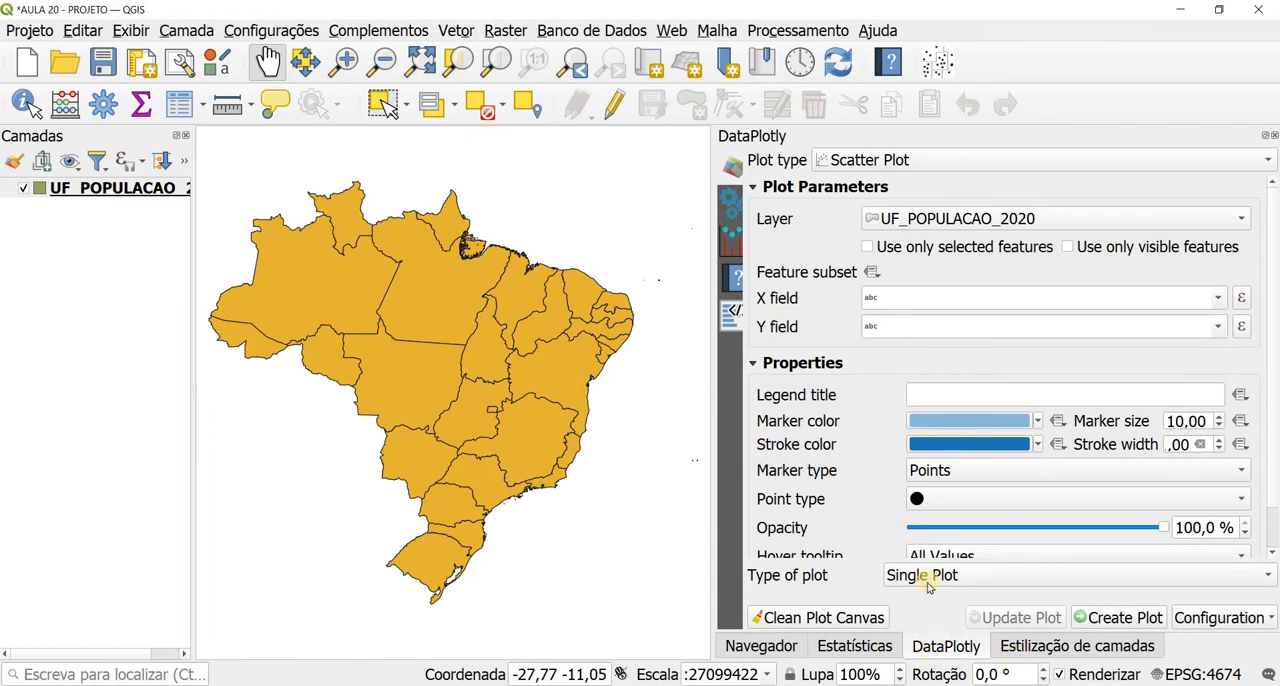
{"action": "left_click", "coordinate": [958, 224]}
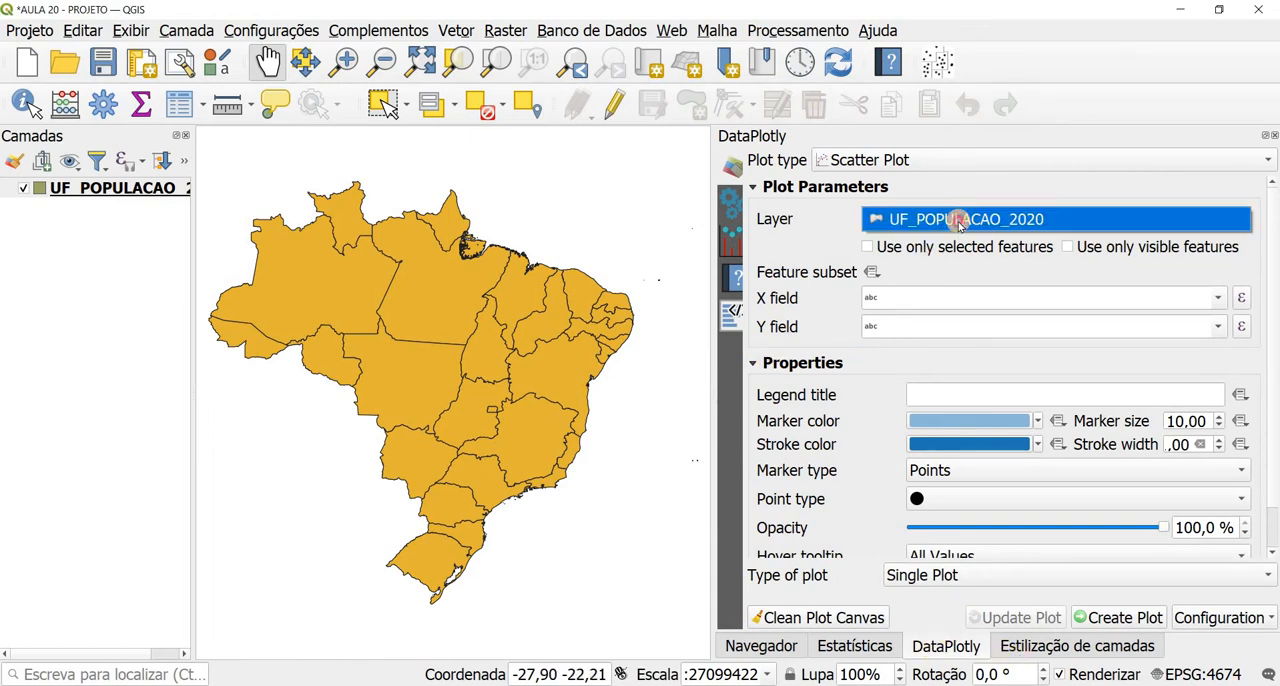
{"action": "left_click", "coordinate": [952, 218]}
Step: Create a histogram of the DD field as a single plot, checking the layout options beforehand
{"action": "left_click", "coordinate": [868, 160]}
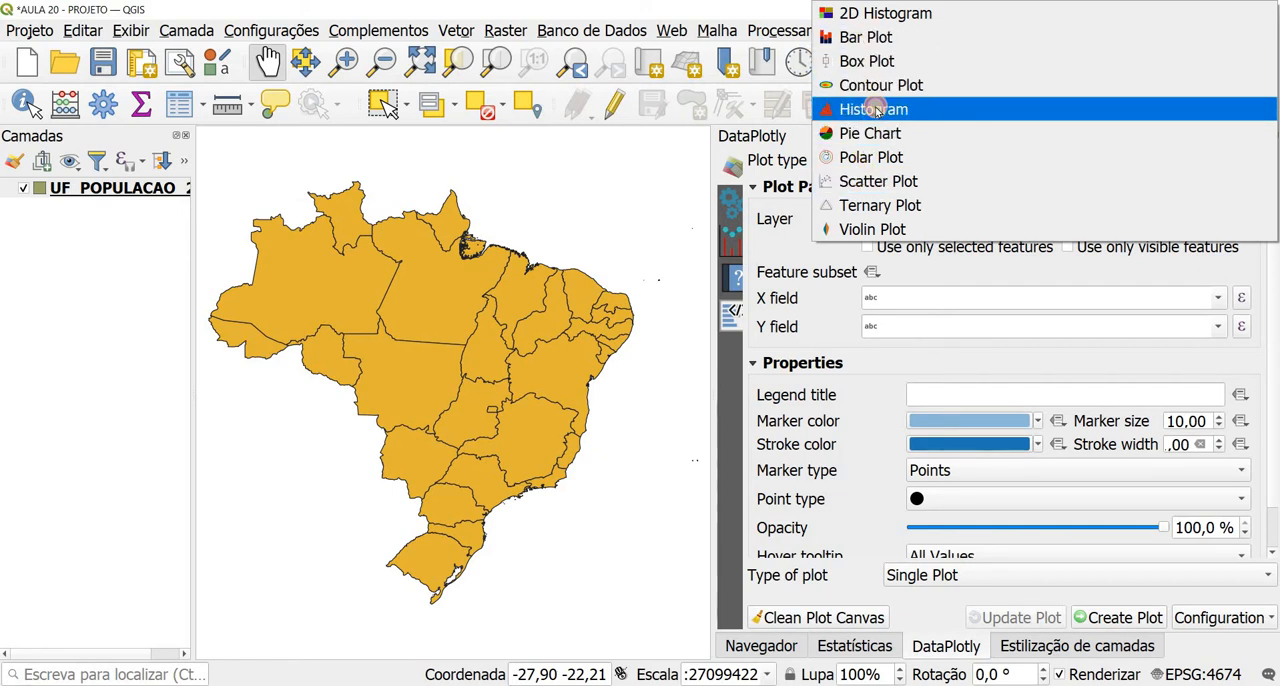
{"action": "left_click", "coordinate": [875, 110]}
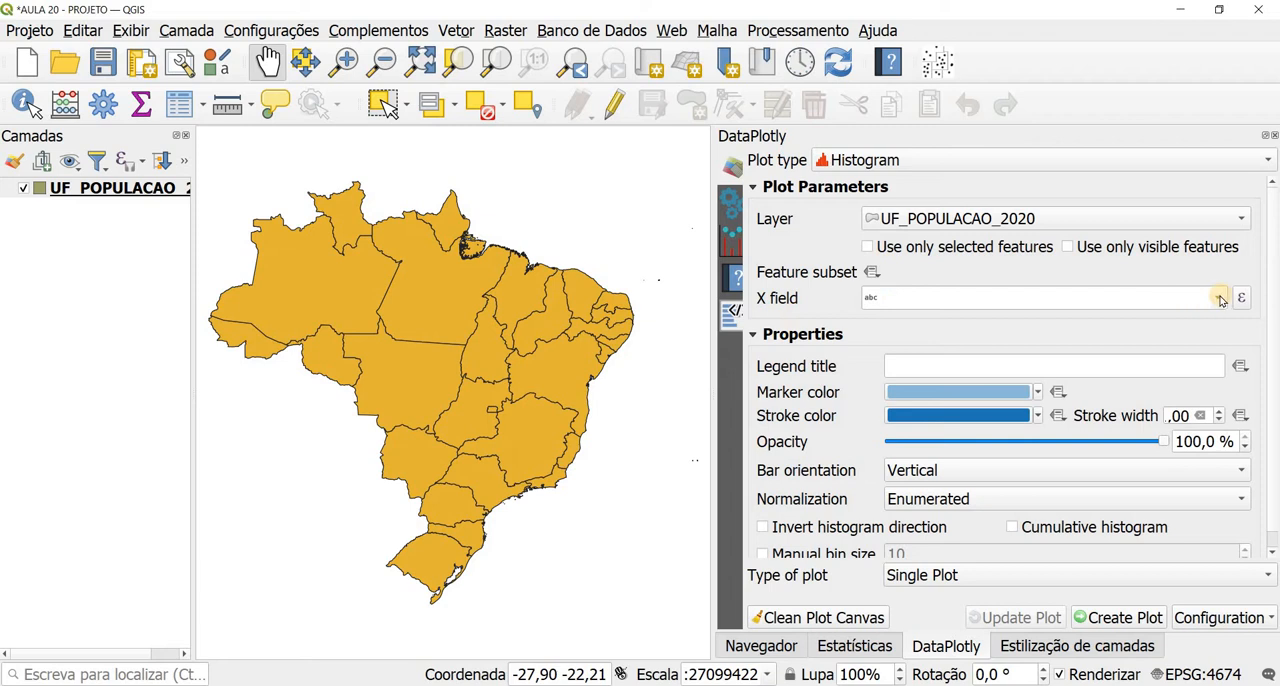
{"action": "left_click", "coordinate": [1218, 298]}
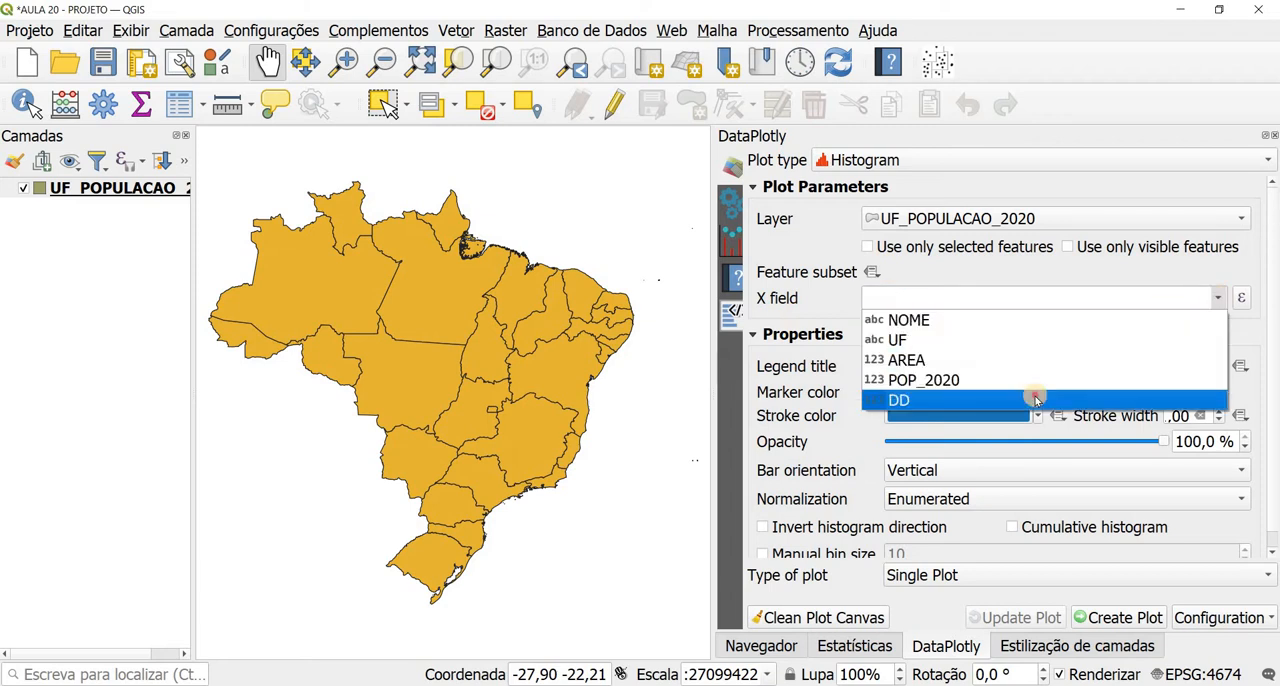
{"action": "left_click", "coordinate": [1033, 399]}
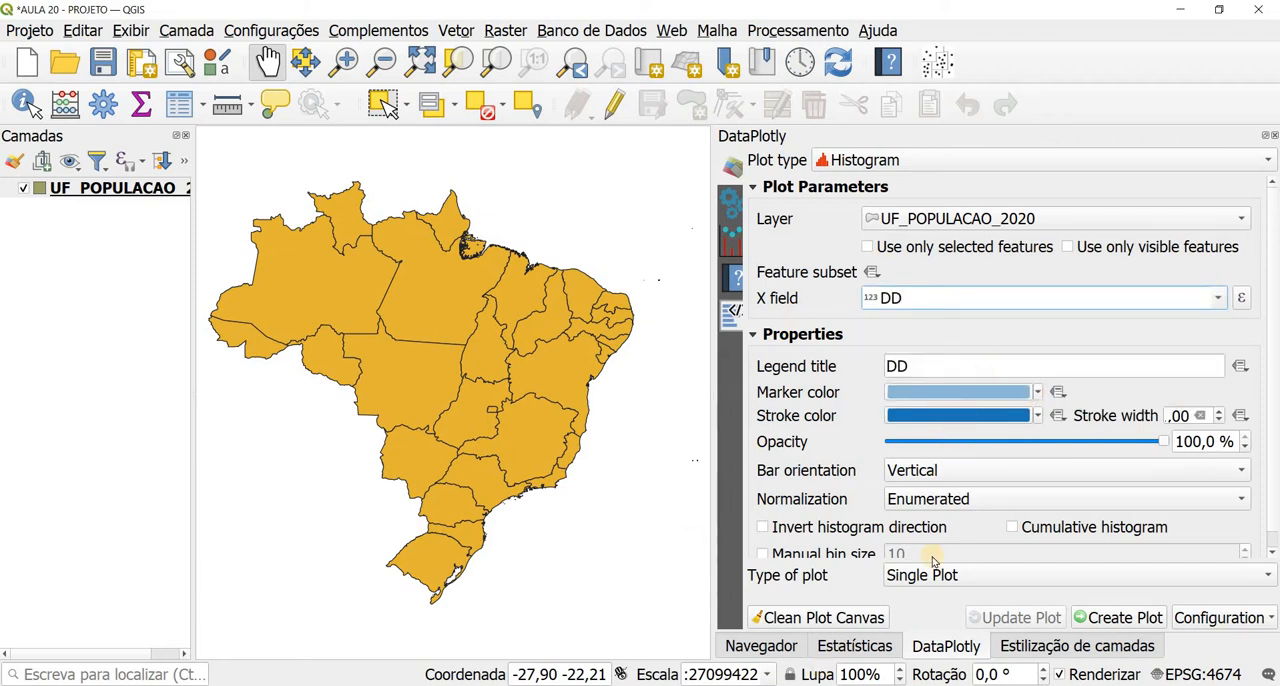
{"action": "left_click", "coordinate": [733, 205]}
{"action": "left_click", "coordinate": [897, 213]}
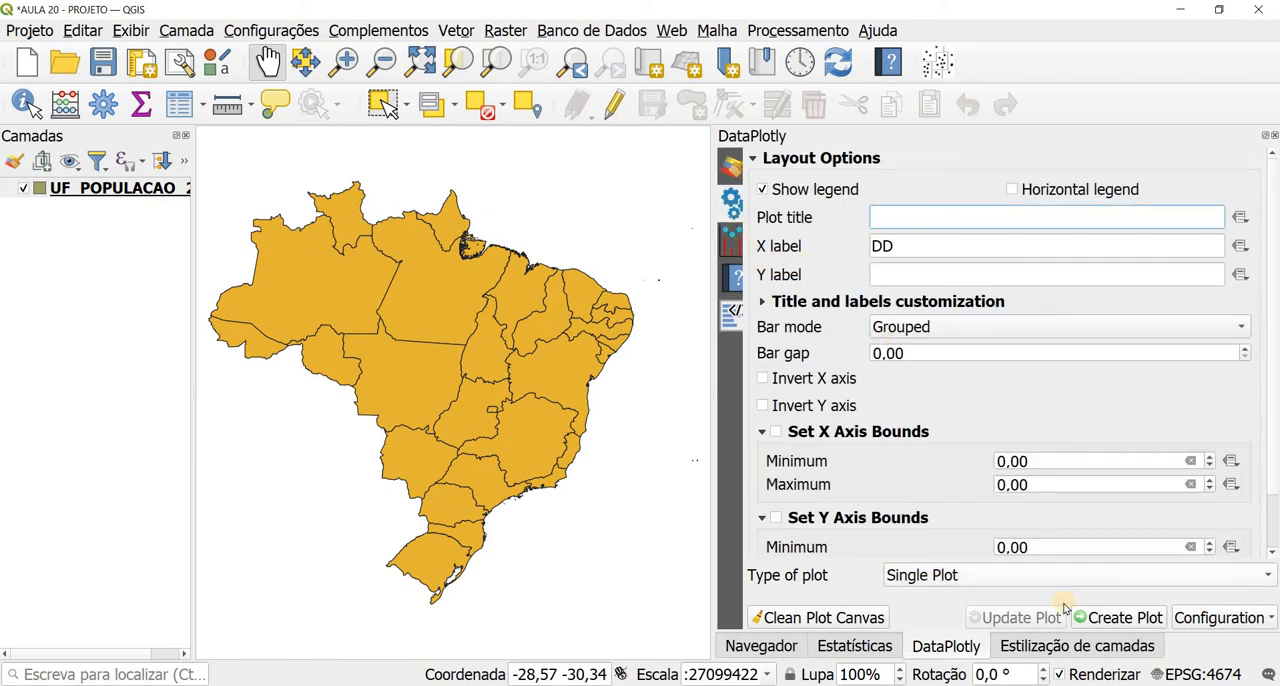
{"action": "left_click", "coordinate": [1100, 618]}
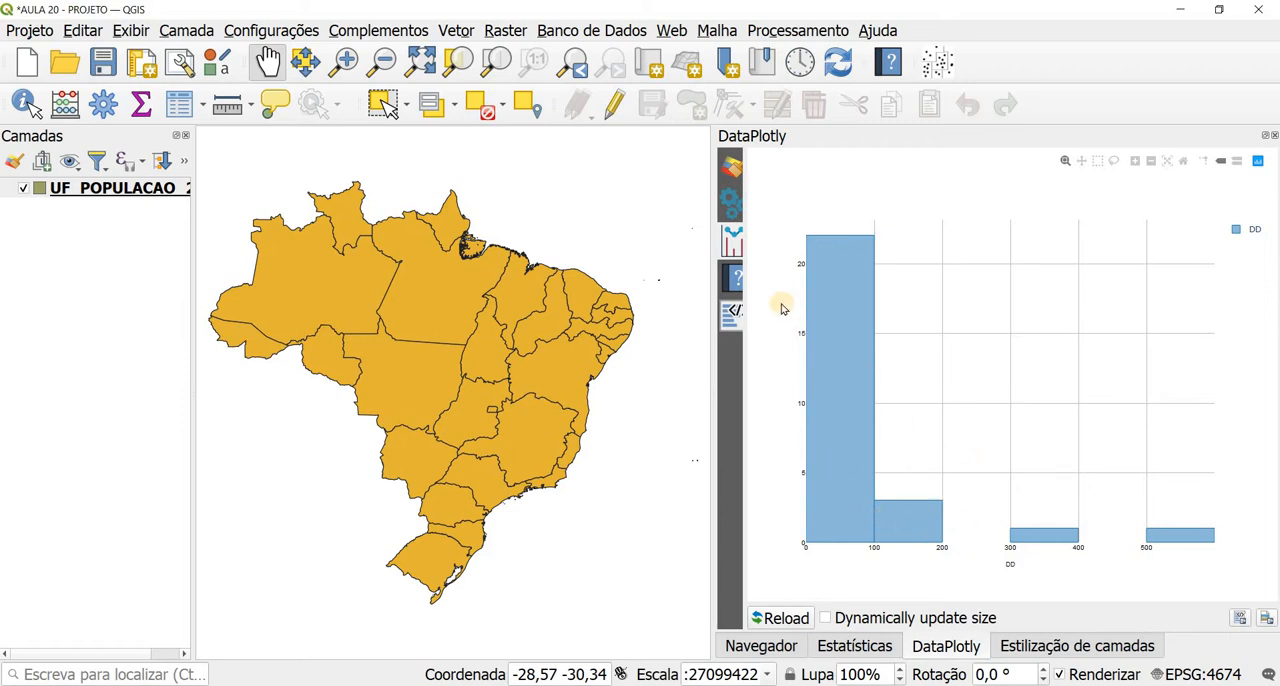
Step: Clear the plot canvas and create a scatter plot with POP_2020 on the X axis and AREA on the Y axis
{"action": "left_click", "coordinate": [731, 166]}
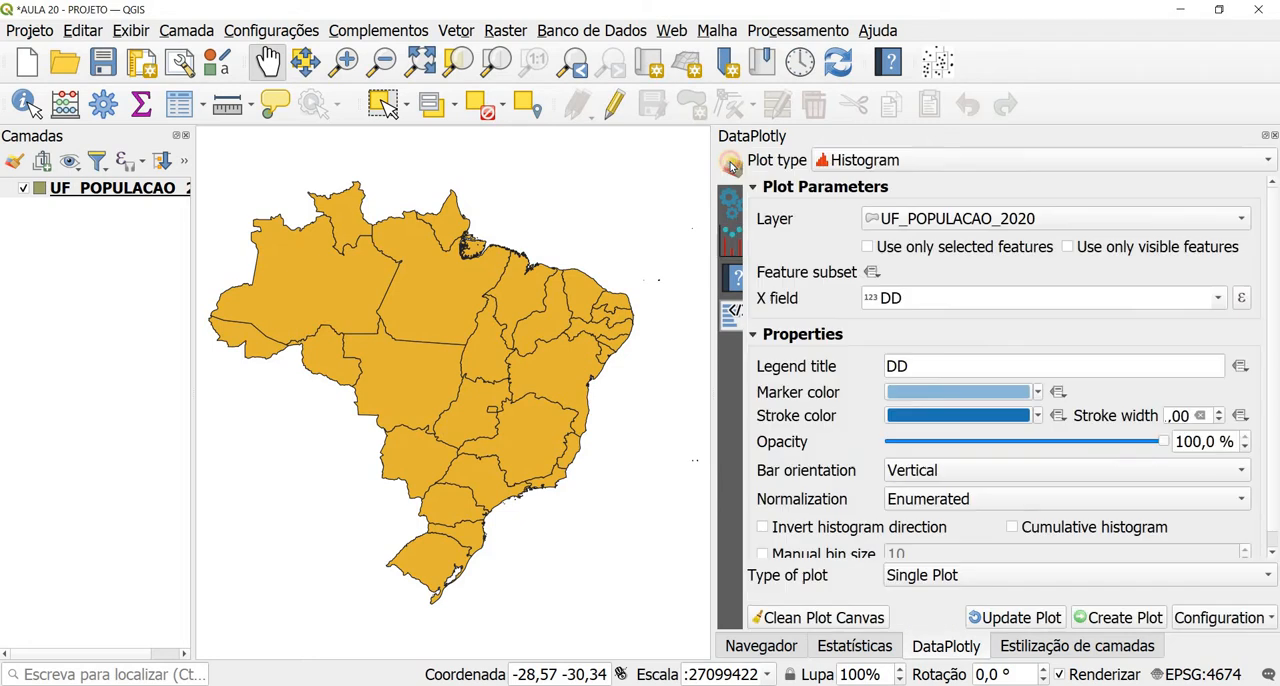
{"action": "left_click", "coordinate": [848, 163]}
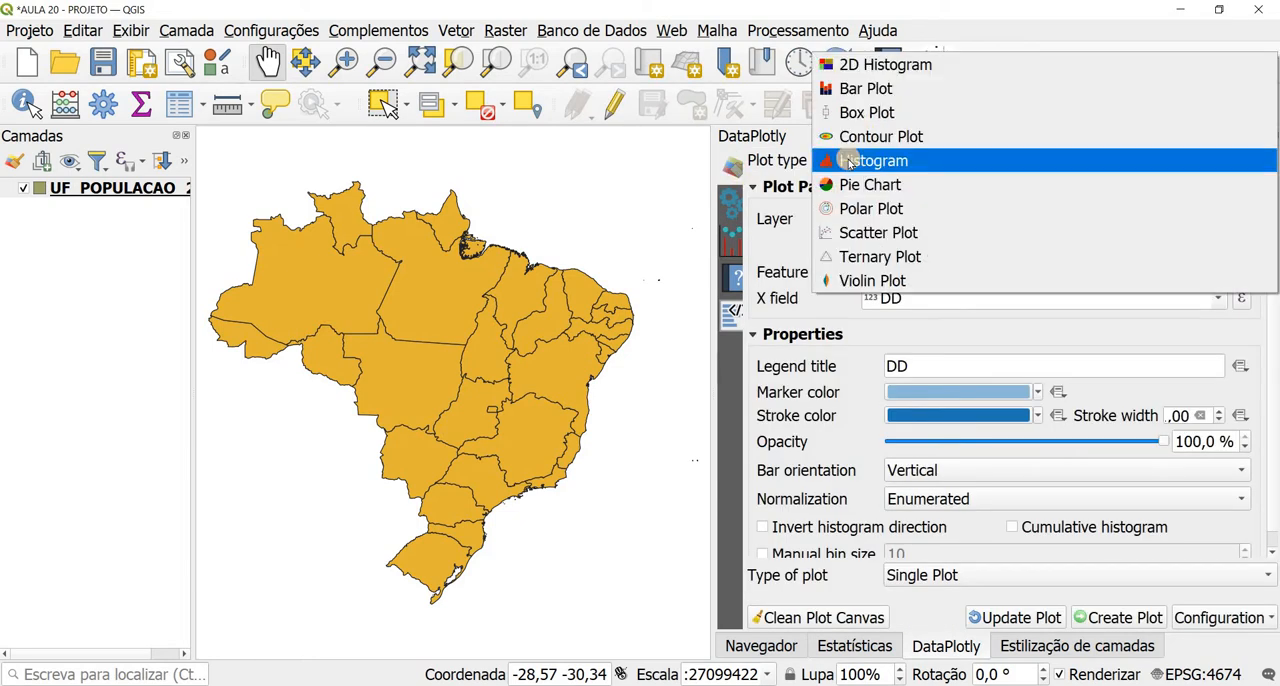
{"action": "left_click", "coordinate": [877, 232]}
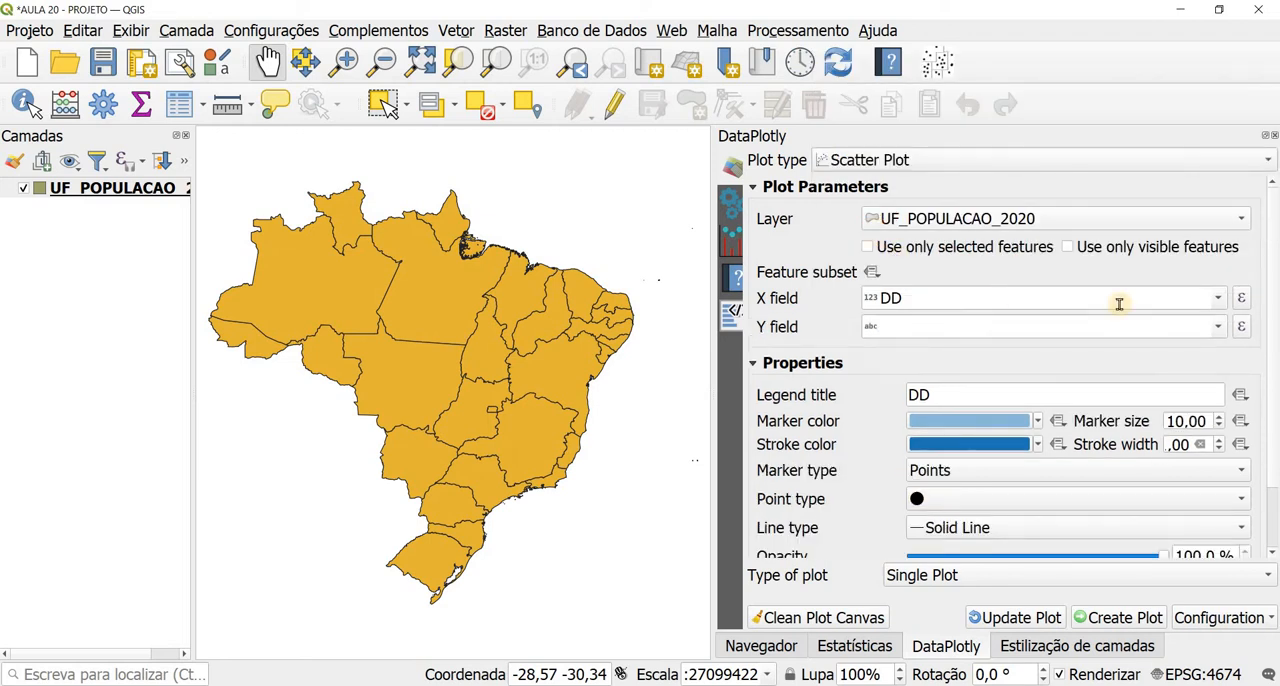
{"action": "left_click", "coordinate": [1217, 298]}
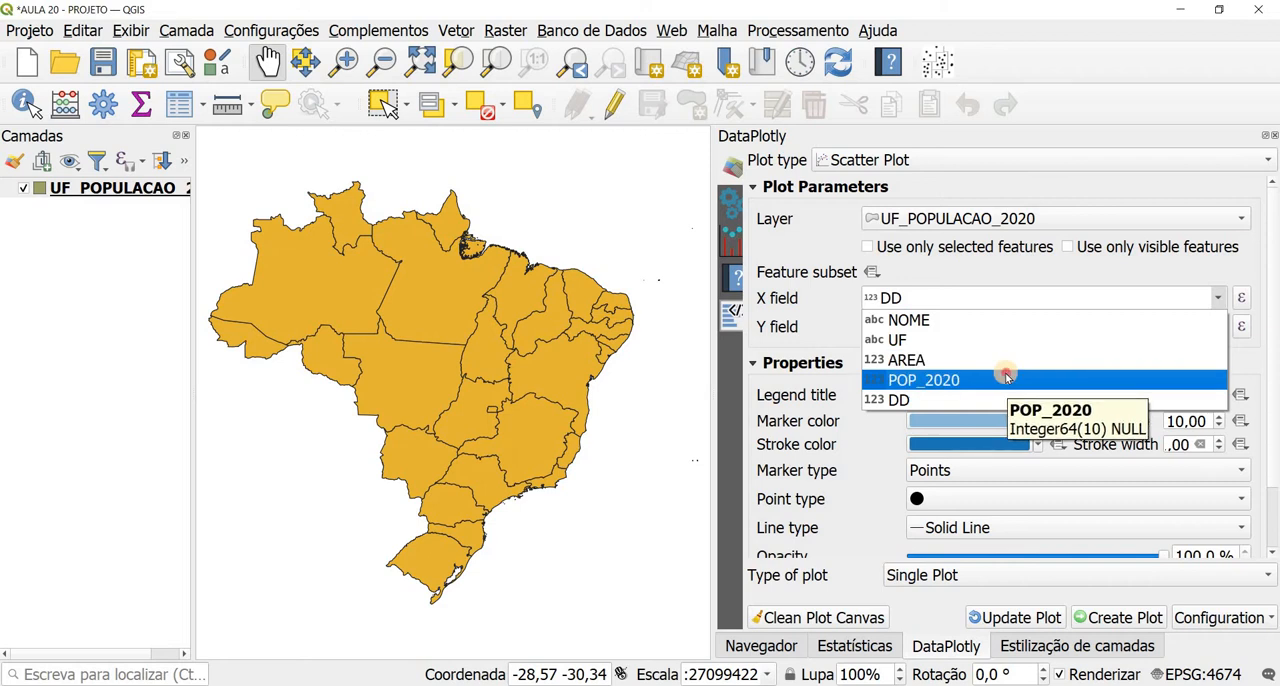
{"action": "left_click", "coordinate": [1006, 378]}
{"action": "left_click", "coordinate": [1195, 328]}
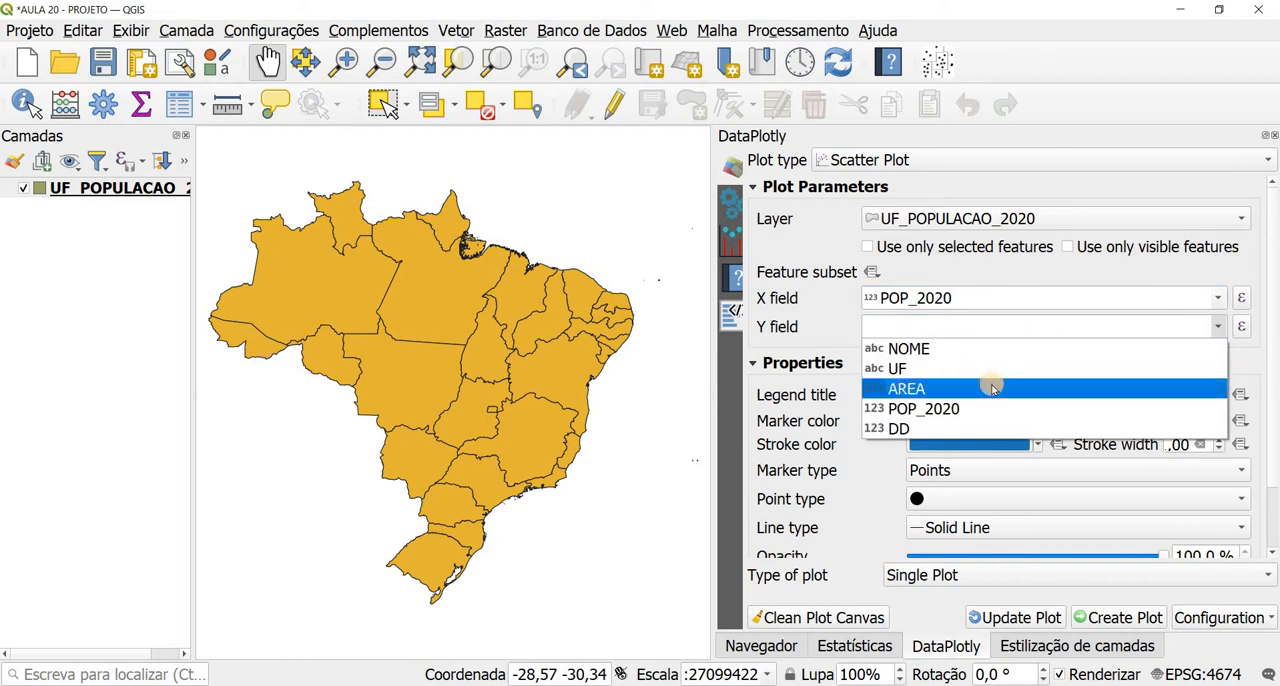
{"action": "left_click", "coordinate": [989, 383]}
{"action": "left_click", "coordinate": [833, 620]}
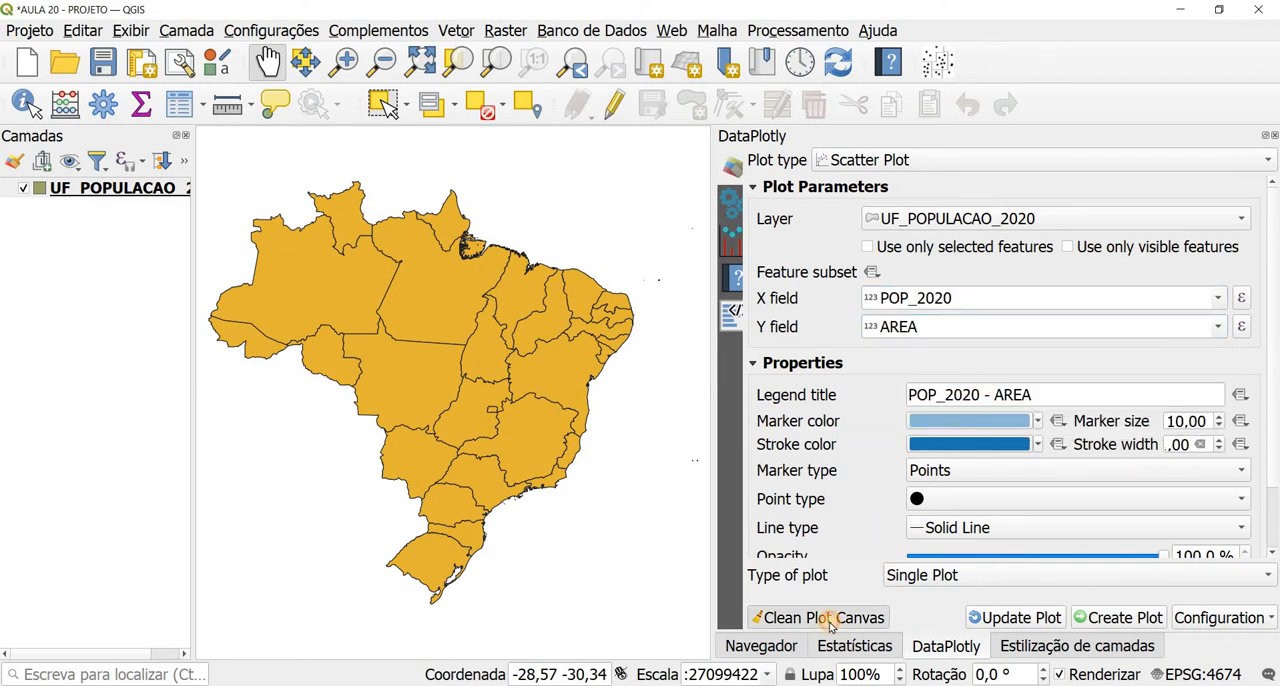
{"action": "left_click", "coordinate": [1088, 618]}
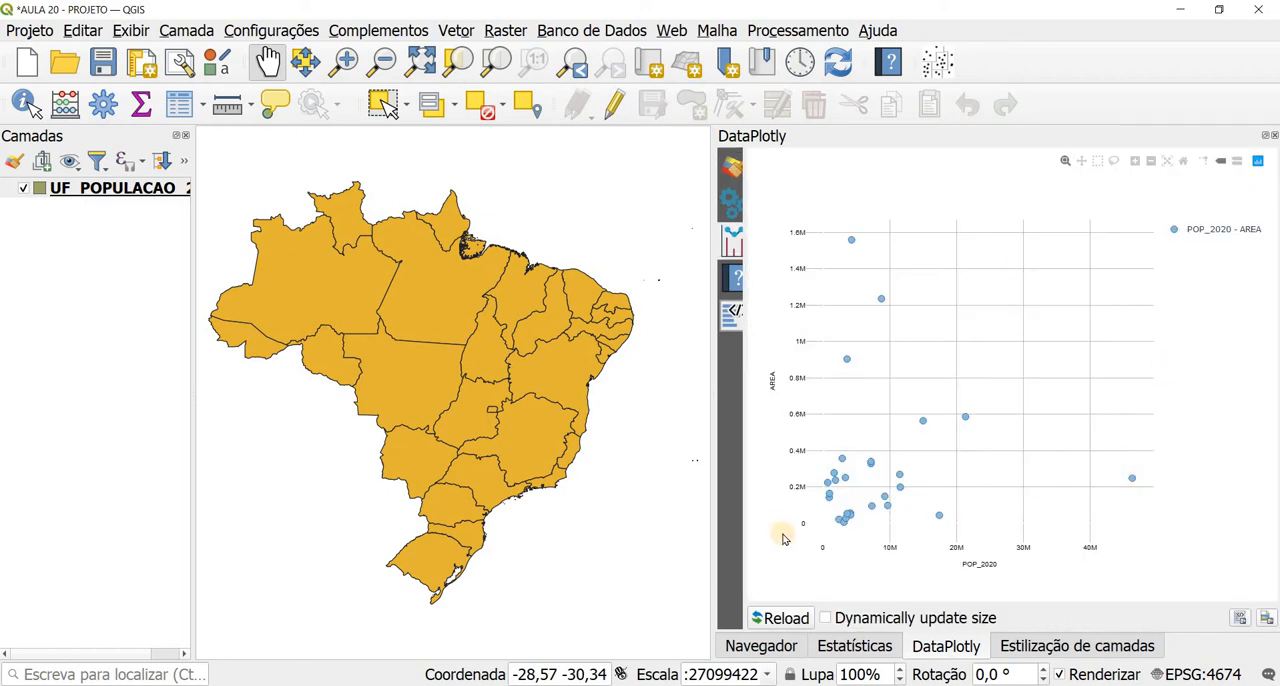
Step: Inspect the POP_2020 and AREA scatter plot and return to the DD field's summary statistics
{"action": "mouse_move", "coordinate": [846, 460]}
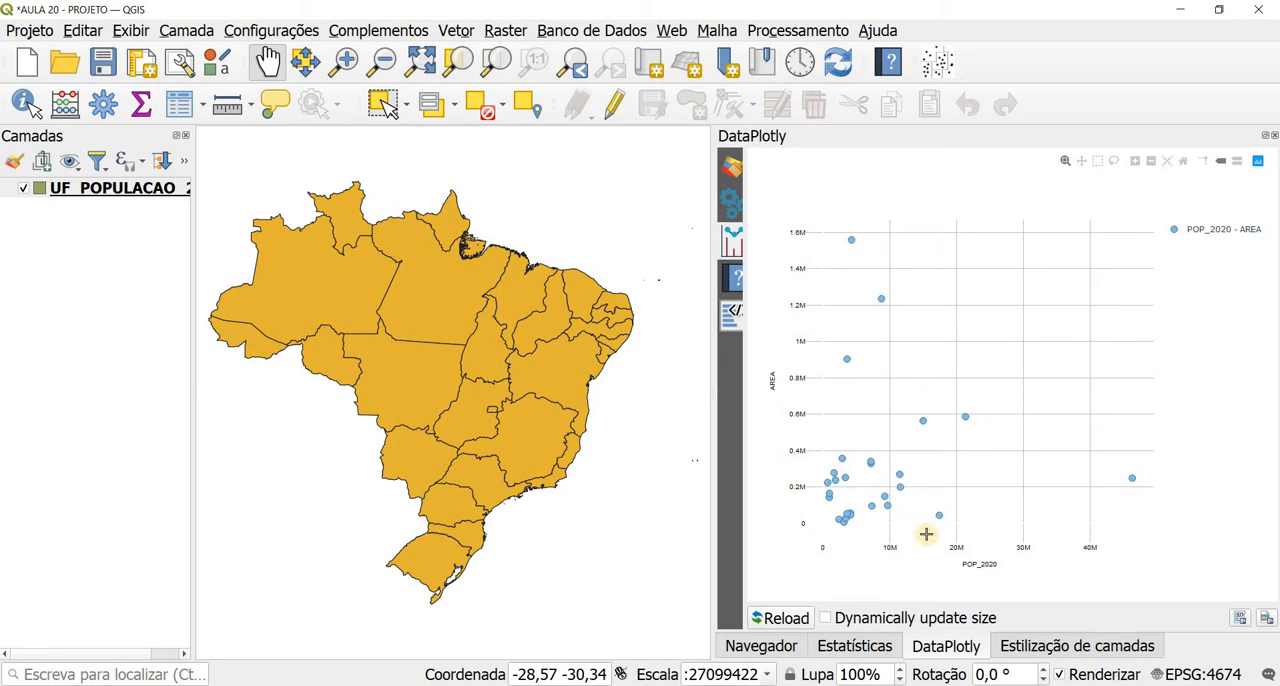
{"action": "left_click", "coordinate": [848, 645]}
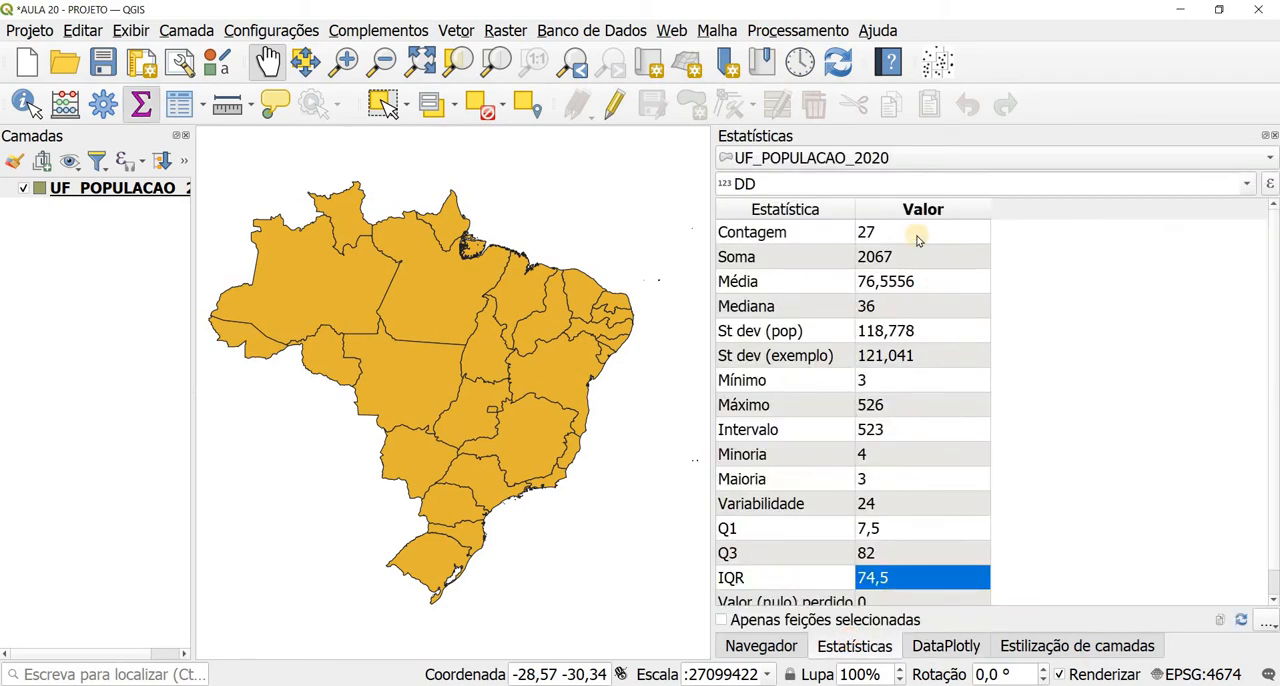
Step: Review the plot types available in the DataPlotly settings, keeping Scatter Plot for POP_2020 and AREA
{"action": "left_click", "coordinate": [930, 645]}
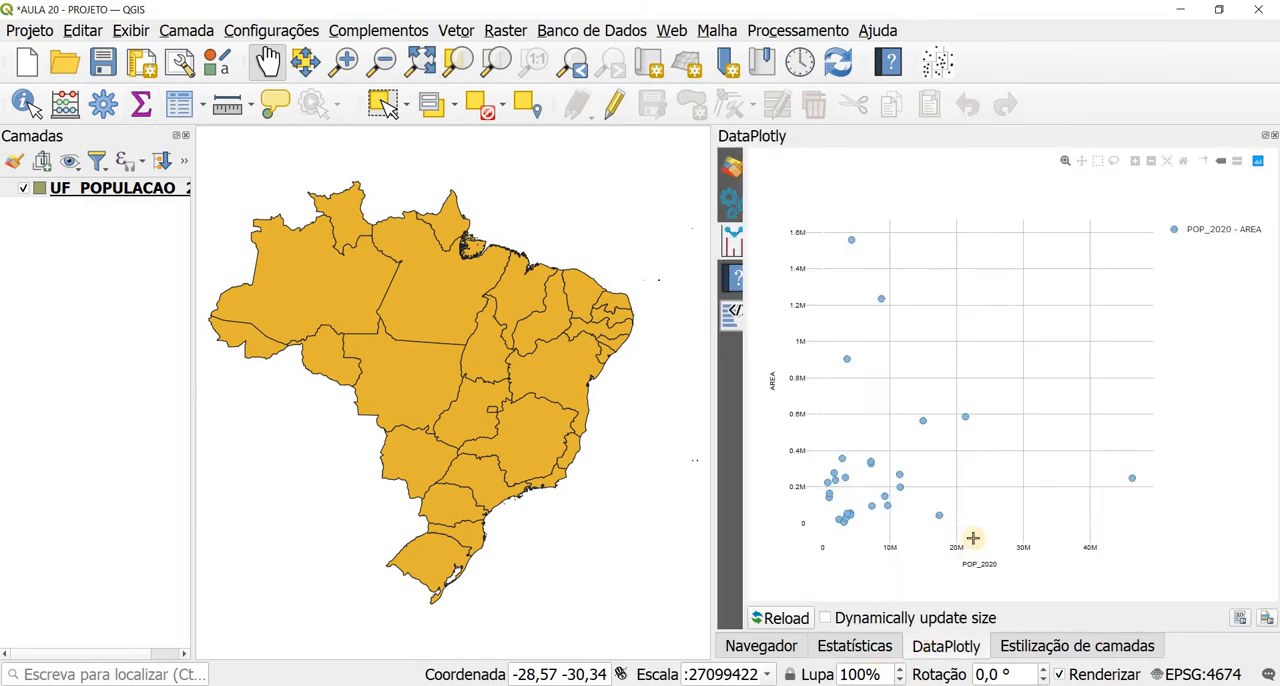
{"action": "left_click", "coordinate": [729, 167]}
{"action": "left_click", "coordinate": [866, 166]}
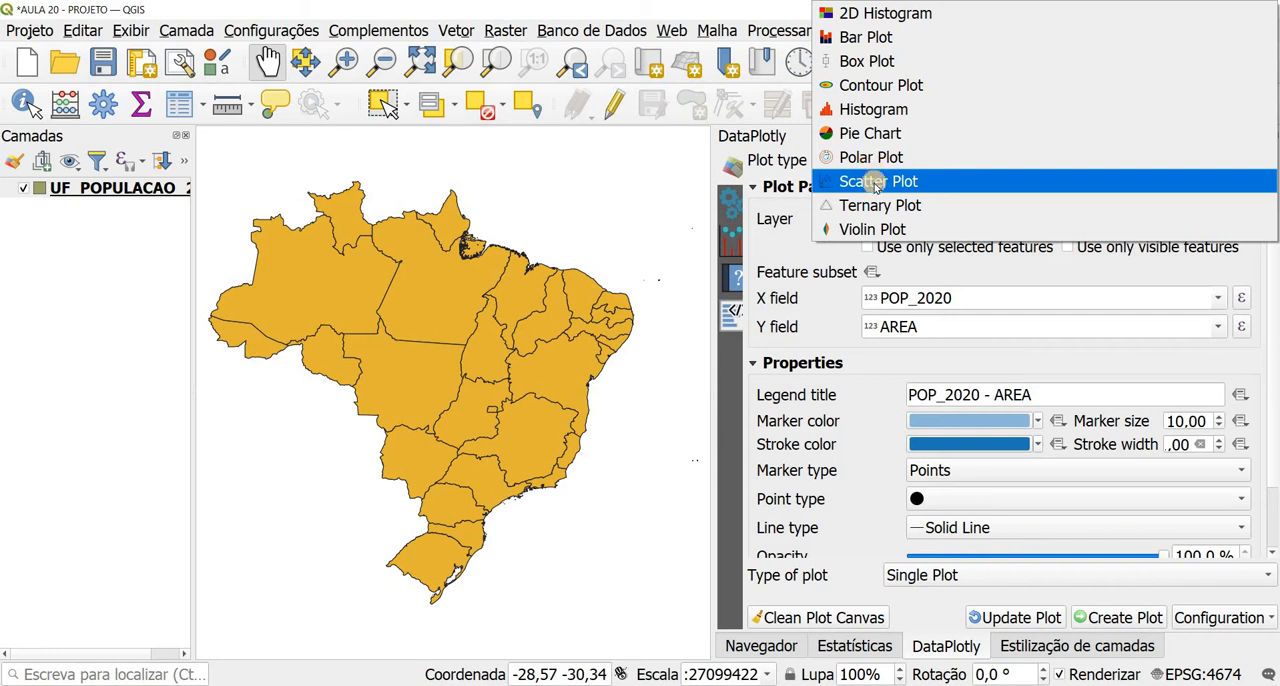
{"action": "left_click", "coordinate": [874, 182]}
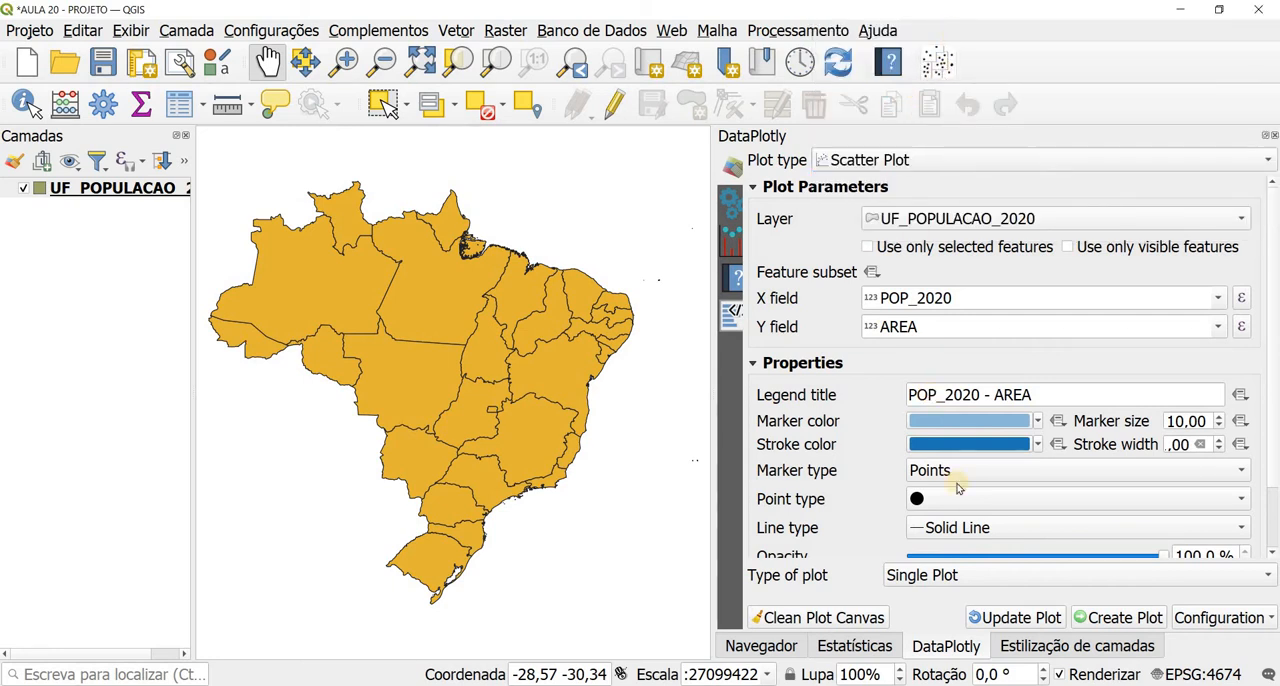
Step: Change the UF_POPULACAO_2020 layer's symbology to Graduado using DD as the value
{"action": "left_click", "coordinate": [1035, 645]}
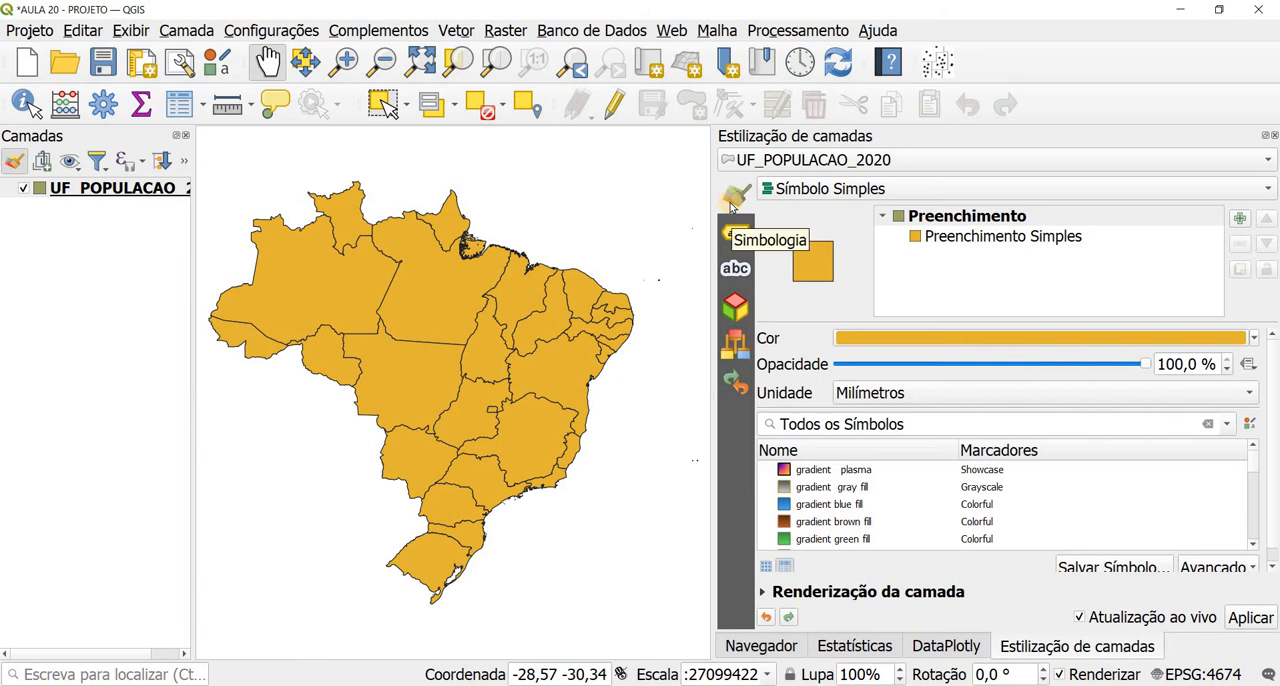
{"action": "left_click", "coordinate": [804, 192]}
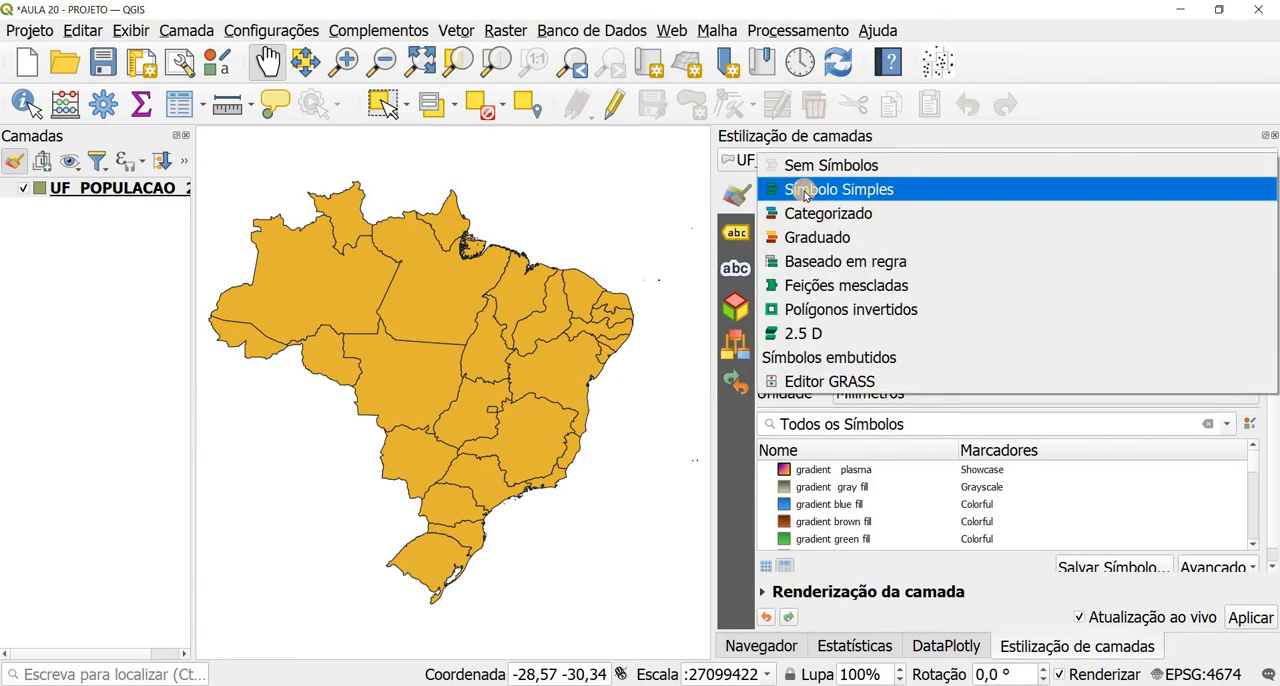
{"action": "left_click", "coordinate": [808, 240]}
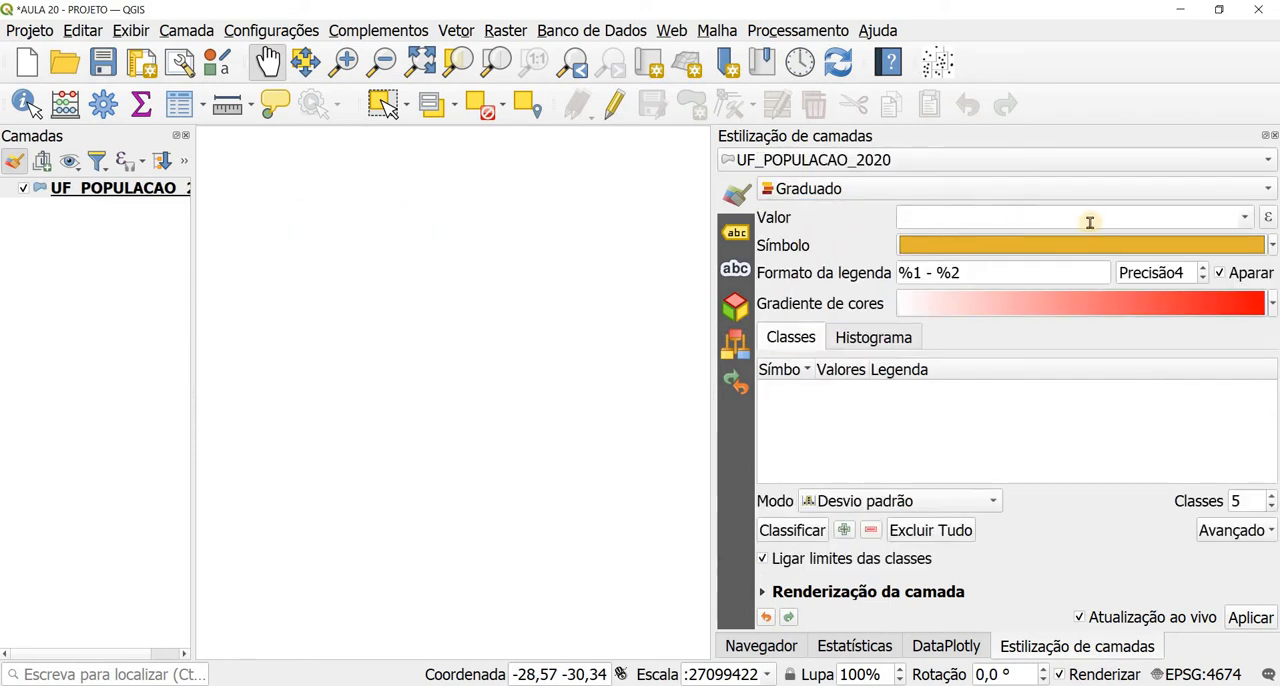
{"action": "left_click", "coordinate": [1243, 220]}
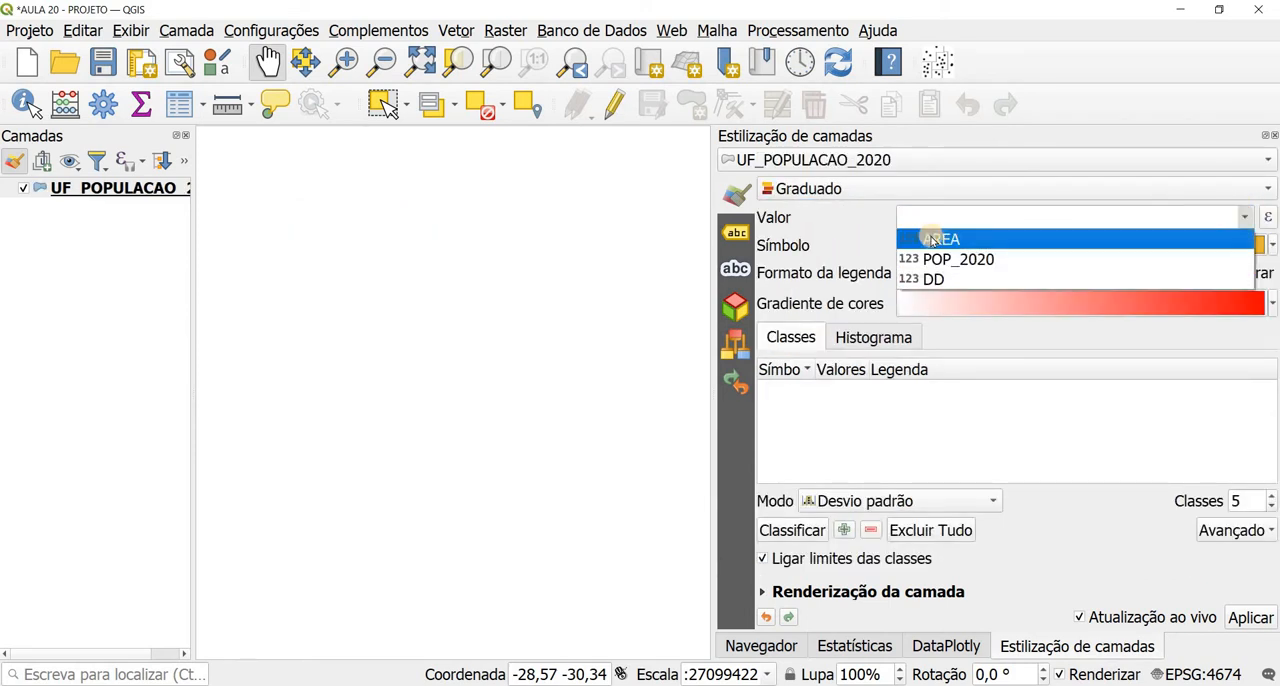
{"action": "left_click", "coordinate": [936, 278]}
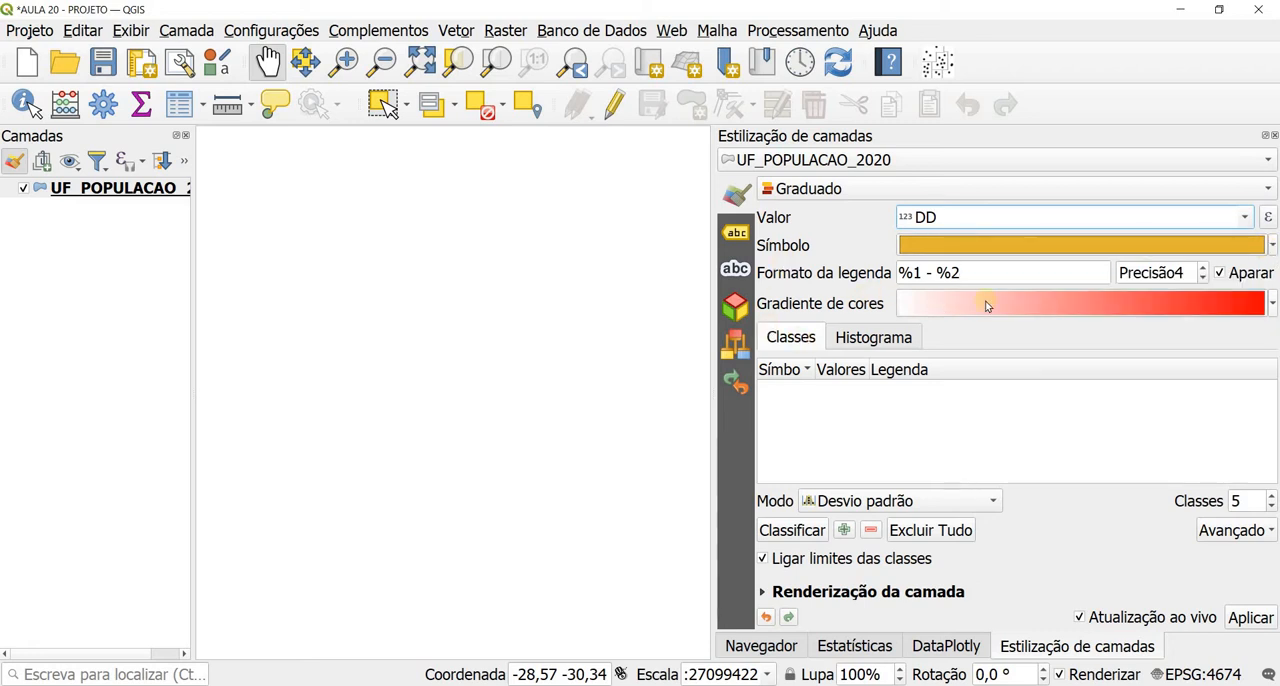
Step: Apply the Spectral color ramp to the graduated symbology and invert it to run from blue to red
{"action": "left_click", "coordinate": [1271, 303]}
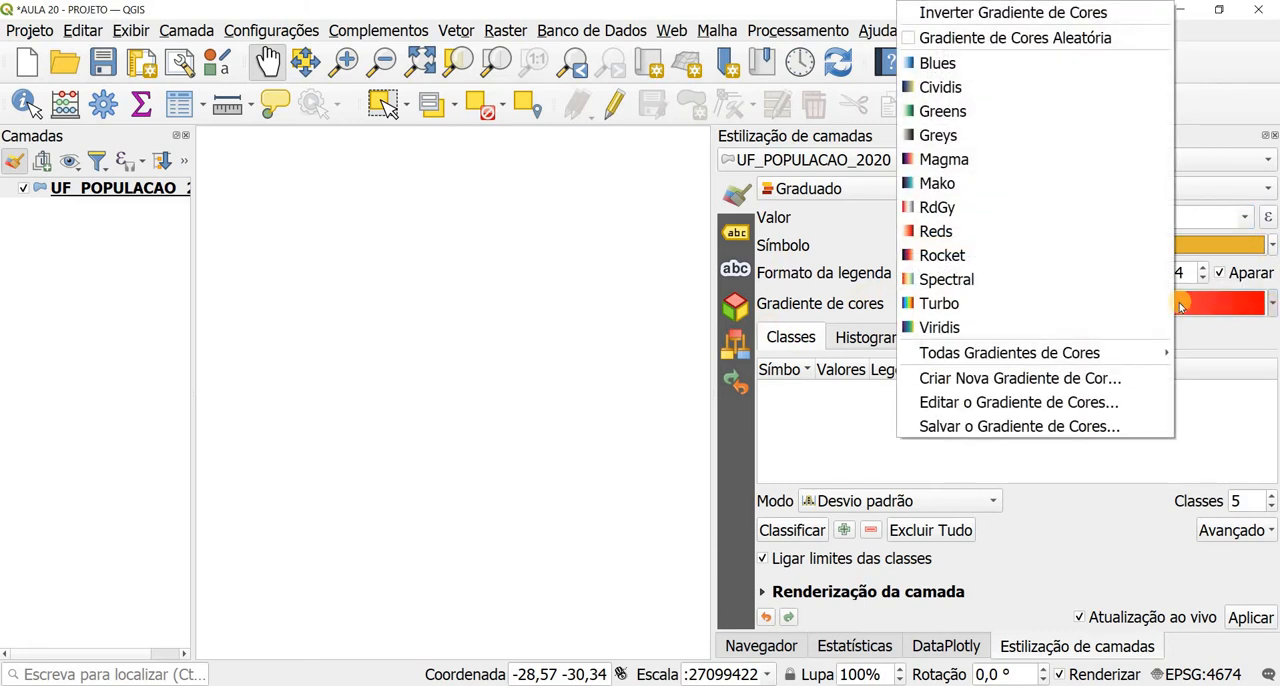
{"action": "left_click", "coordinate": [1058, 278]}
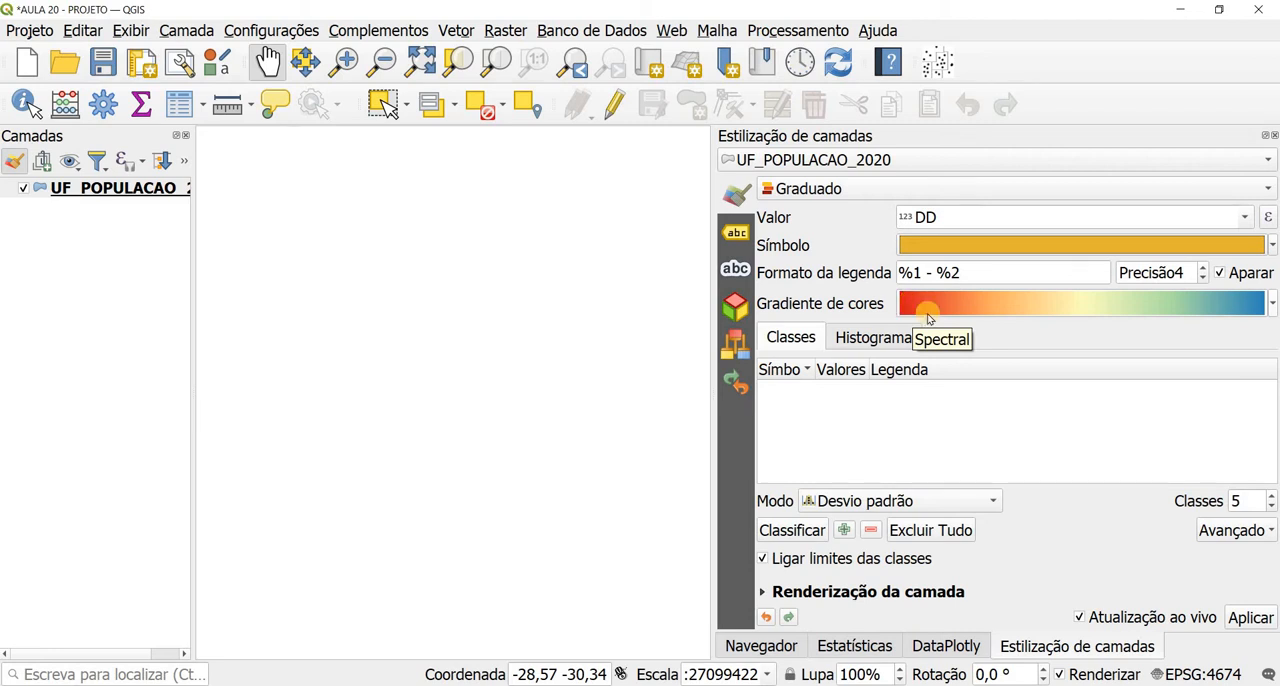
{"action": "left_click", "coordinate": [1273, 305]}
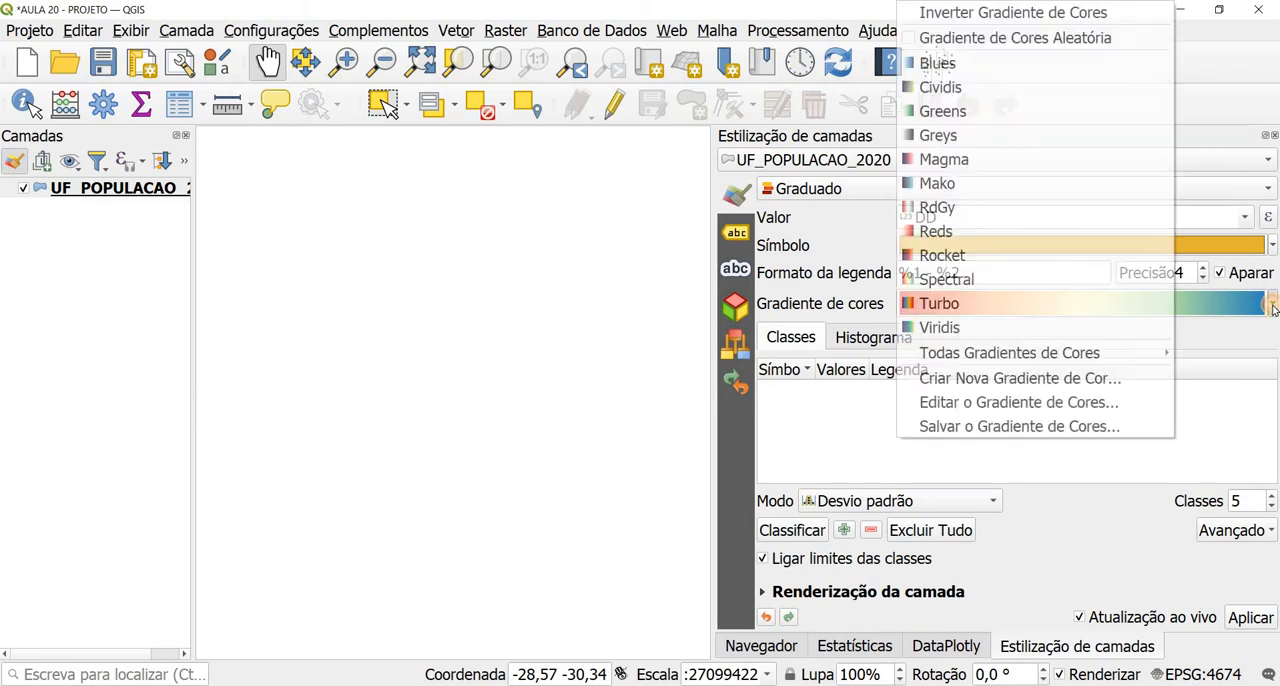
{"action": "left_click", "coordinate": [1047, 14]}
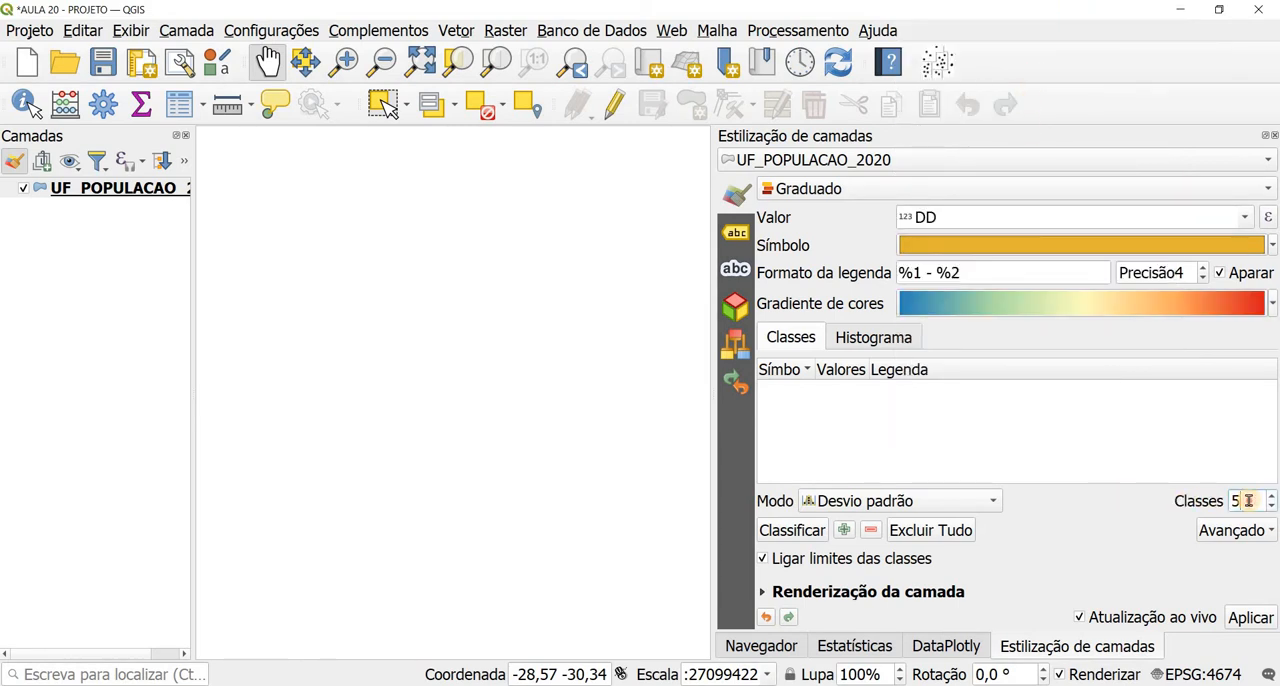
Step: Classify DD into 6 classes using the Intervalo igual mode
{"action": "type", "text": "6"}
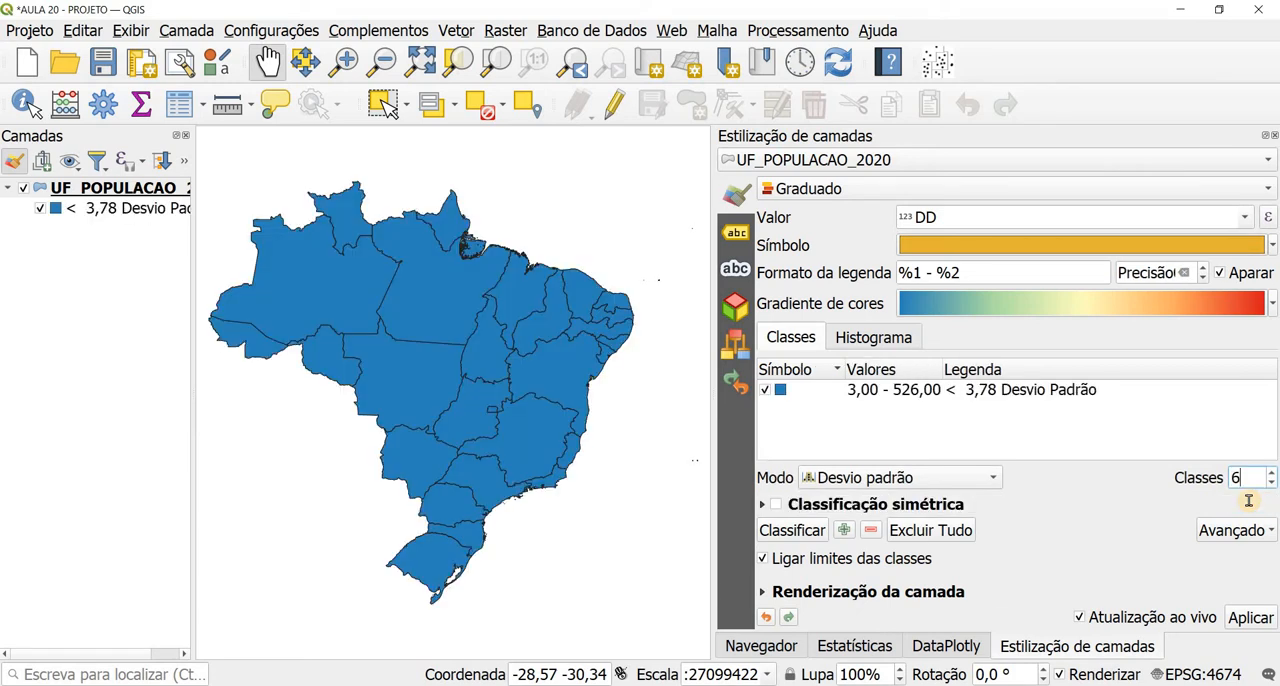
{"action": "left_click", "coordinate": [913, 477]}
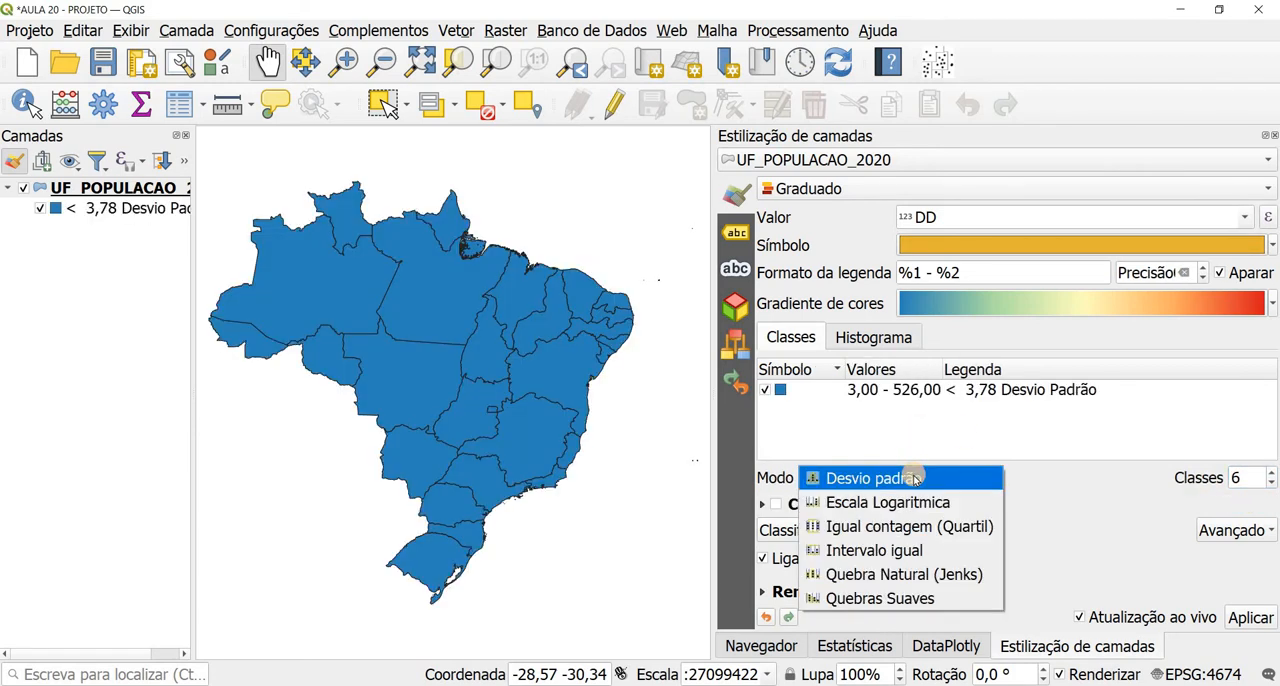
{"action": "left_click", "coordinate": [906, 551]}
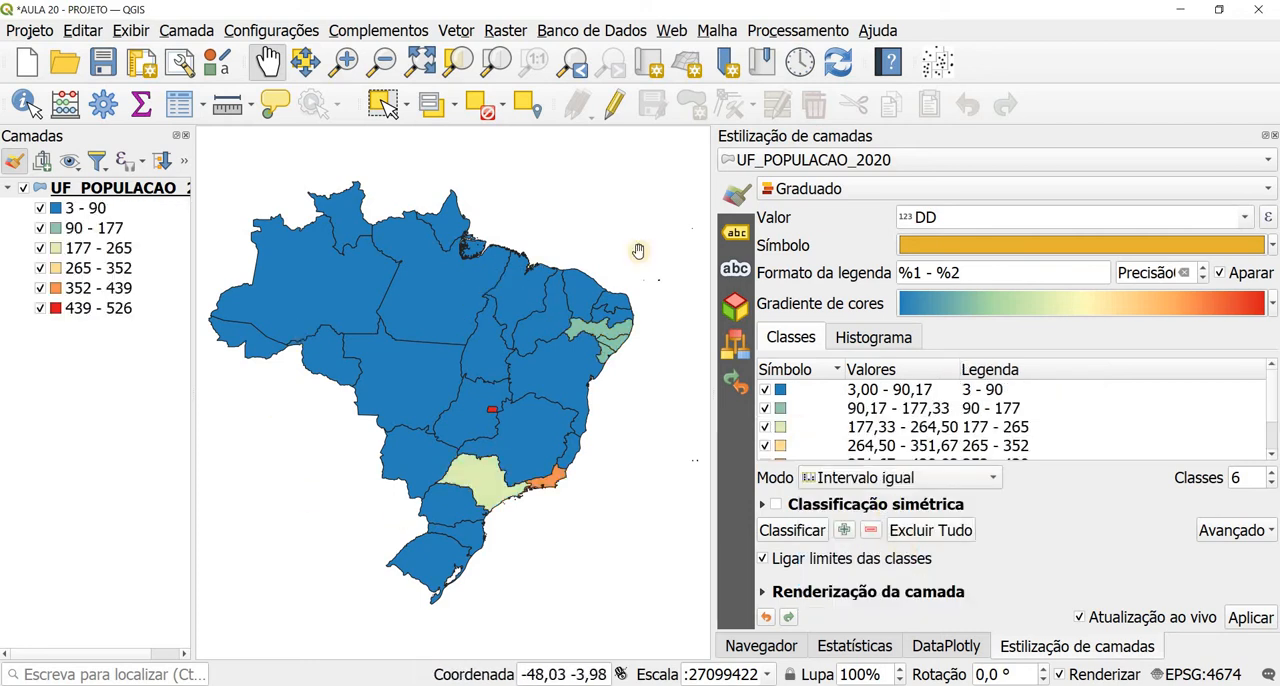
Step: Label the states with individual labels from the UF field and draw a text buffer around them
{"action": "left_click", "coordinate": [735, 232]}
{"action": "left_click", "coordinate": [835, 189]}
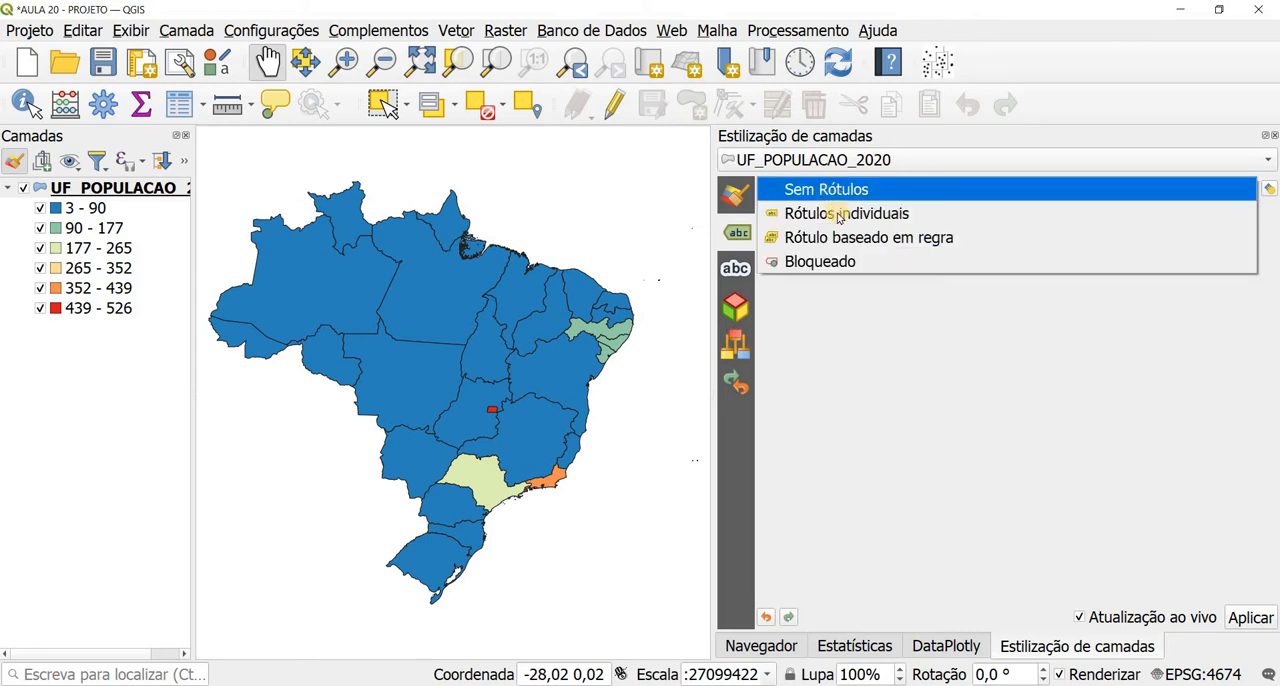
{"action": "left_click", "coordinate": [838, 214]}
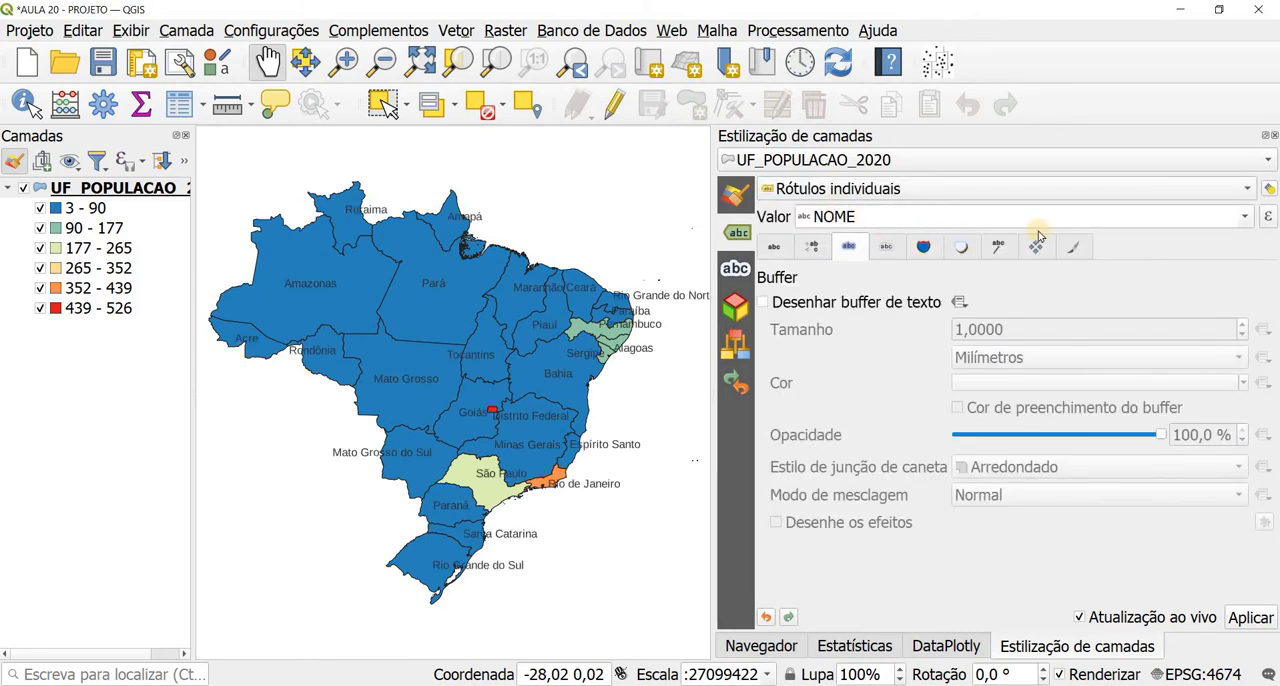
{"action": "left_click", "coordinate": [1244, 216]}
{"action": "left_click", "coordinate": [893, 254]}
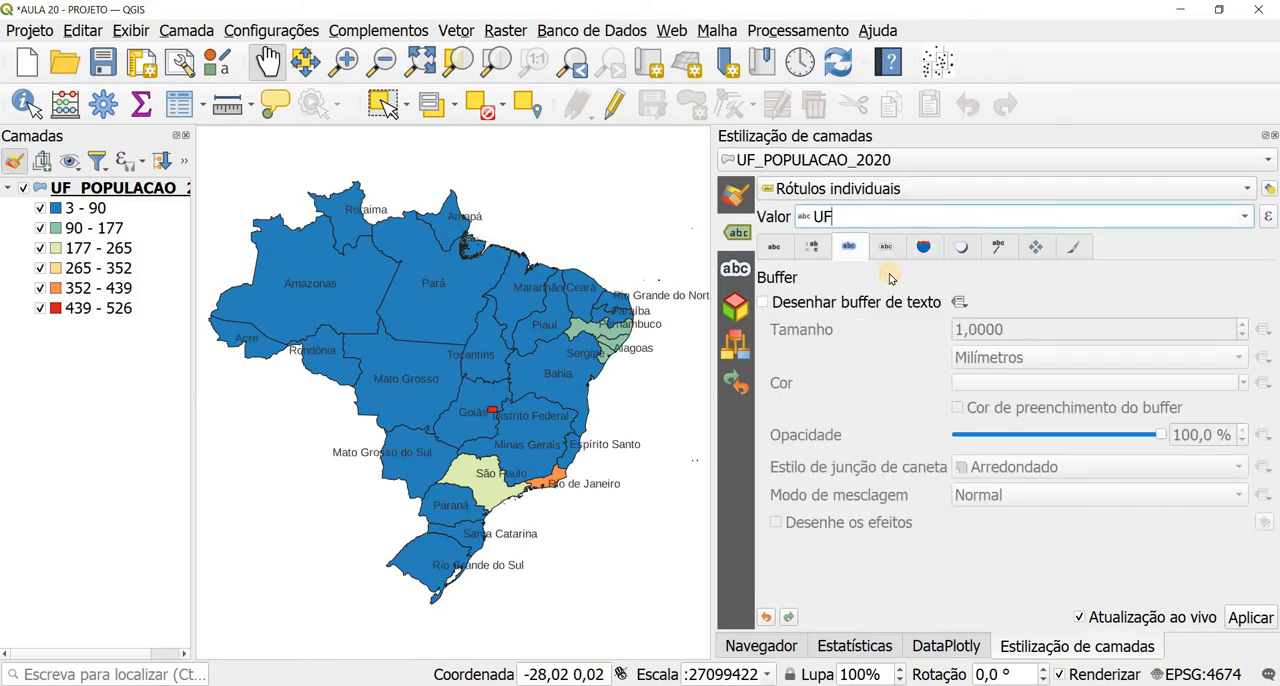
{"action": "left_click", "coordinate": [820, 300]}
Step: Return to the layer's symbology and reclassify DD using the Igual contagem (Quartil) mode
{"action": "left_click", "coordinate": [740, 204]}
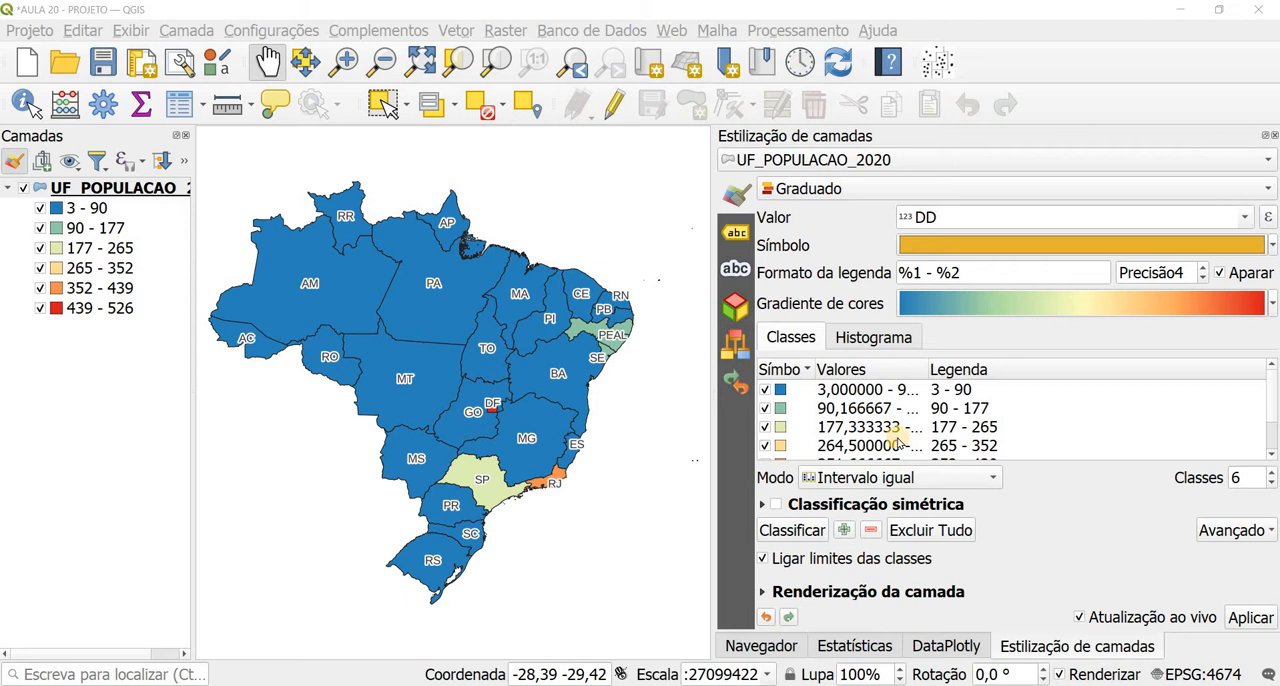
{"action": "left_click", "coordinate": [870, 480]}
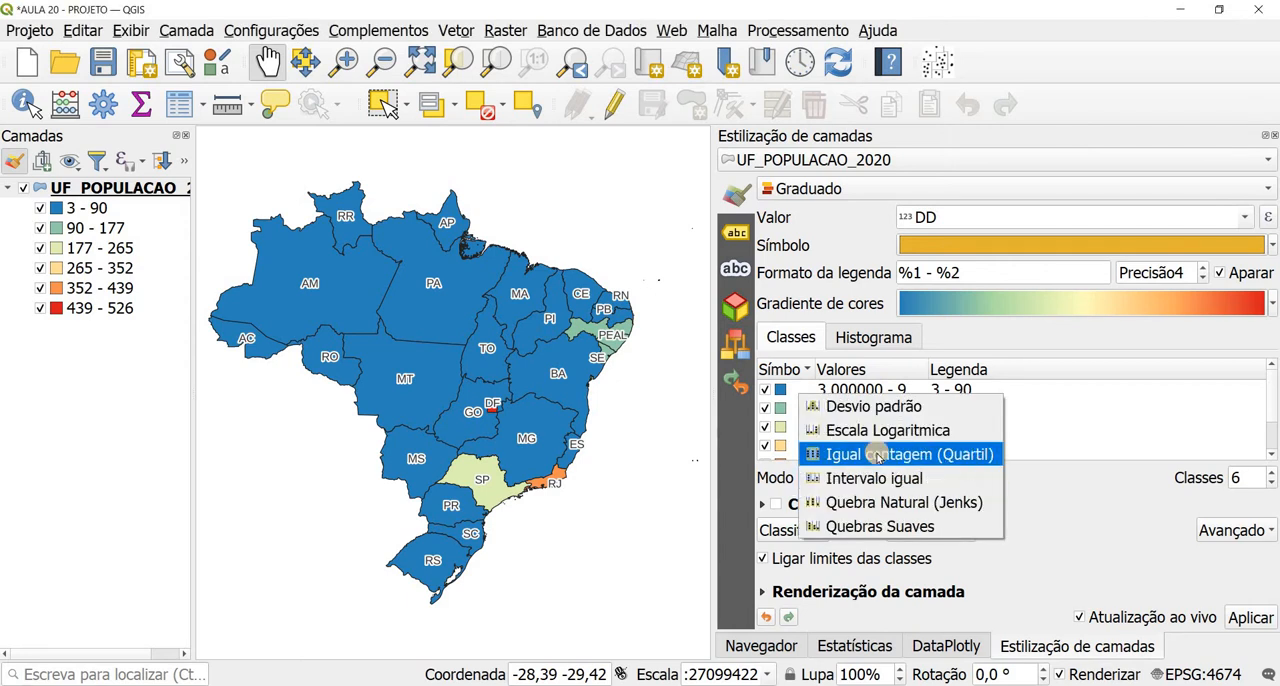
{"action": "left_click", "coordinate": [876, 455]}
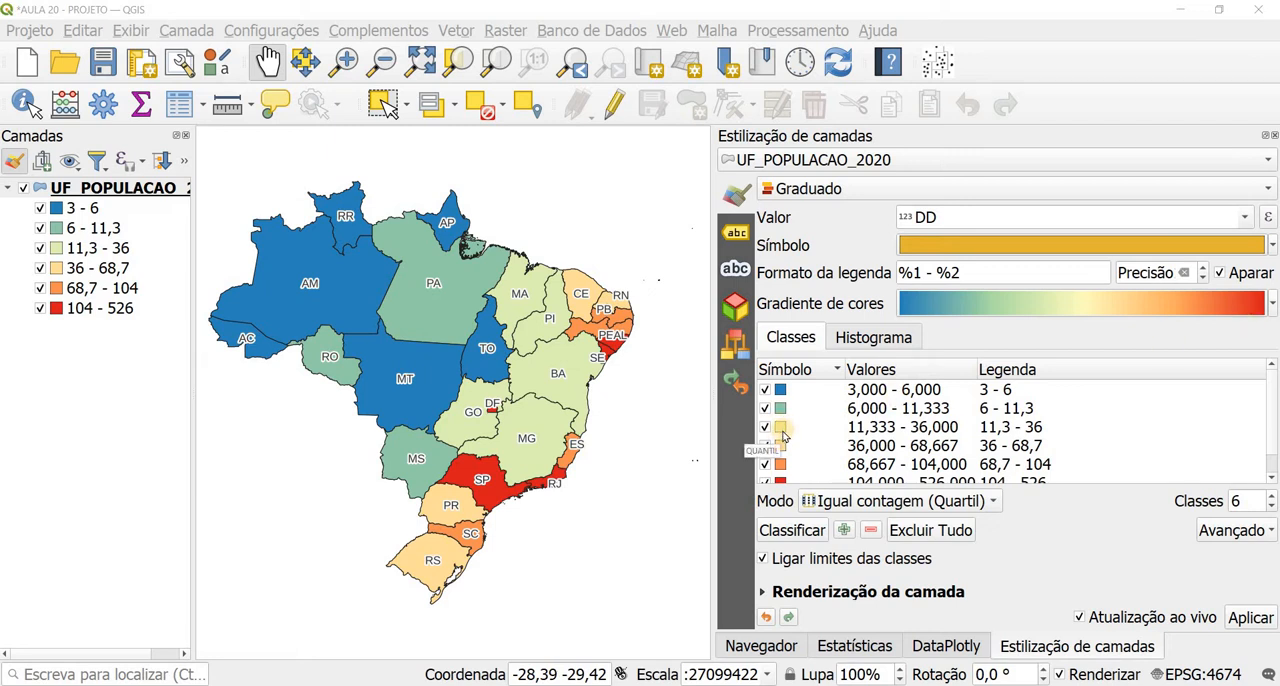
Step: Load the DD values into the symbology histogram, inspect the quantile breaks, and review the class list
{"action": "left_click", "coordinate": [791, 338]}
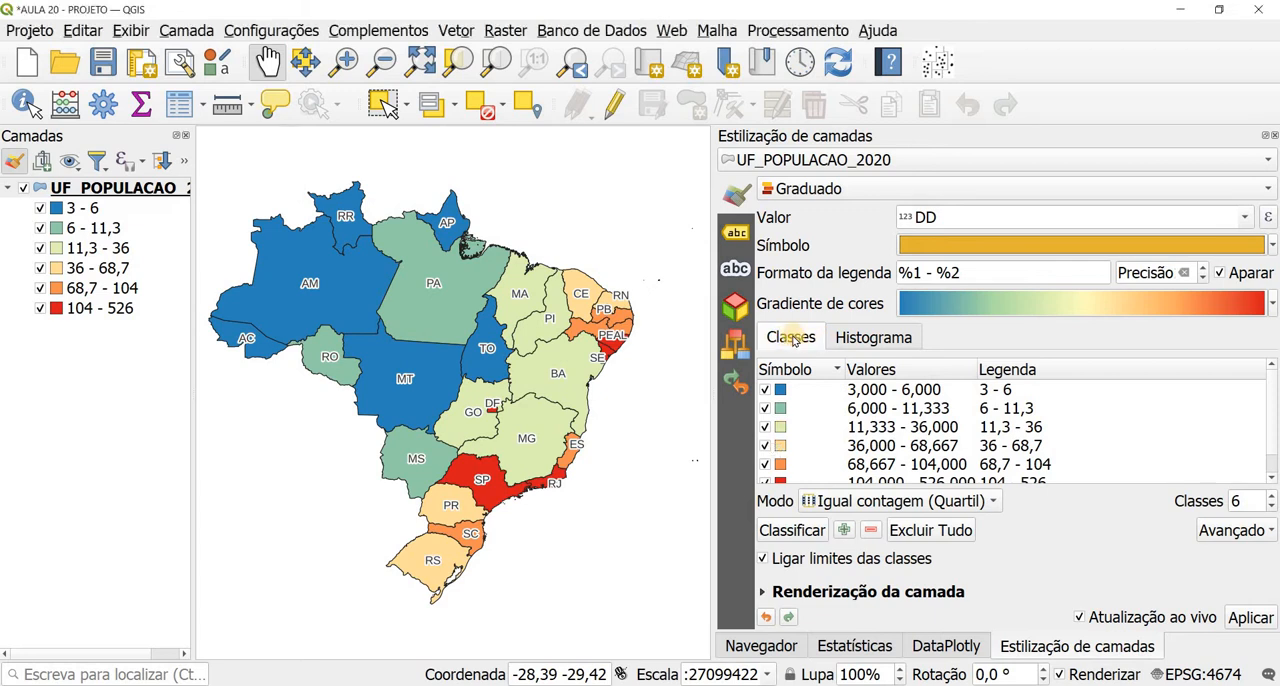
{"action": "left_click", "coordinate": [864, 338]}
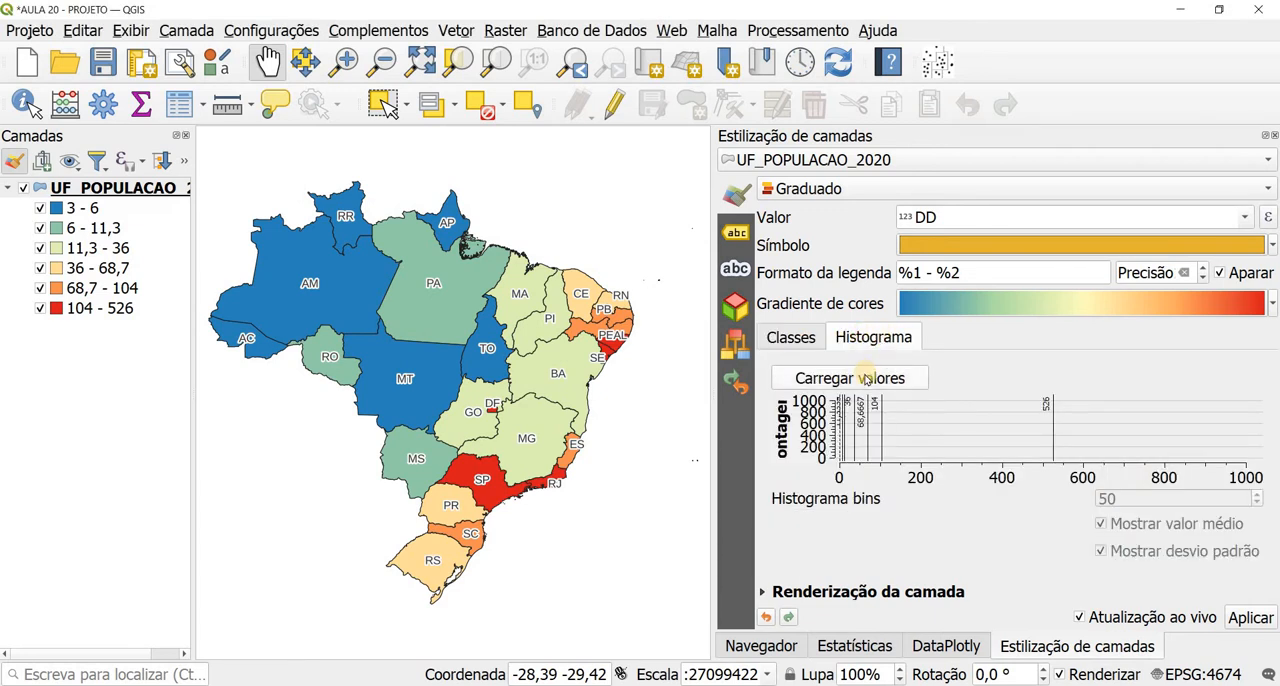
{"action": "left_click", "coordinate": [866, 378]}
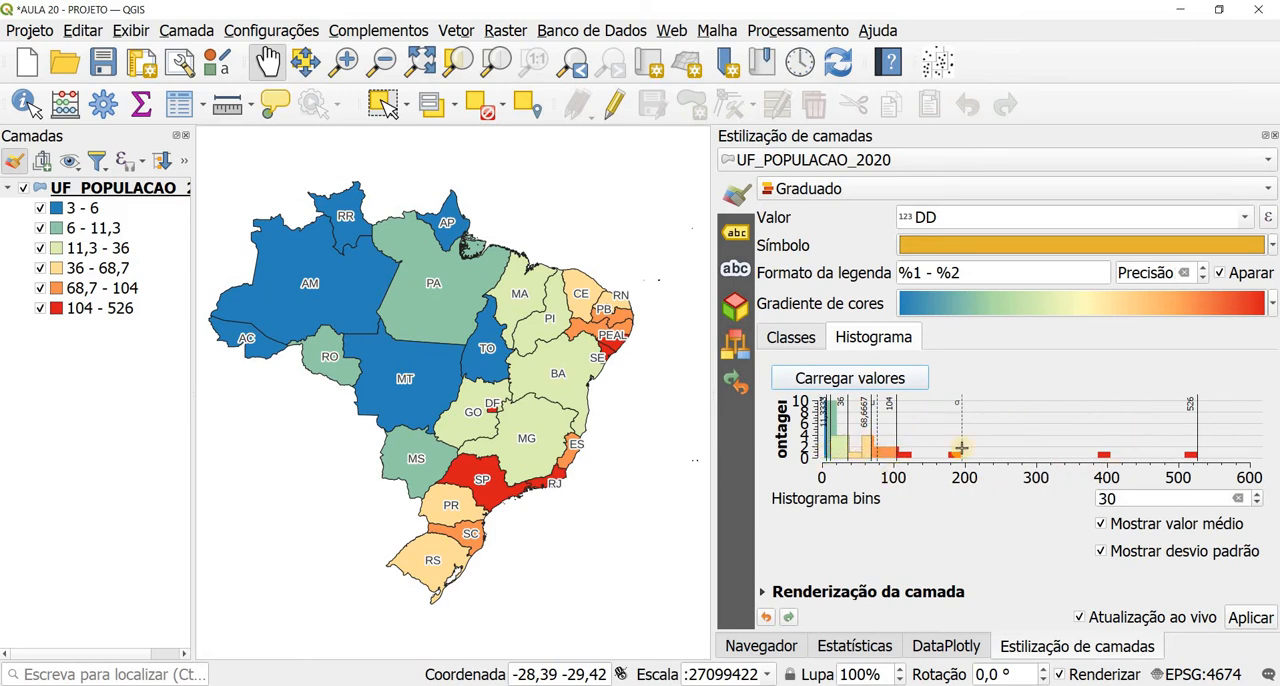
{"action": "left_click", "coordinate": [812, 339]}
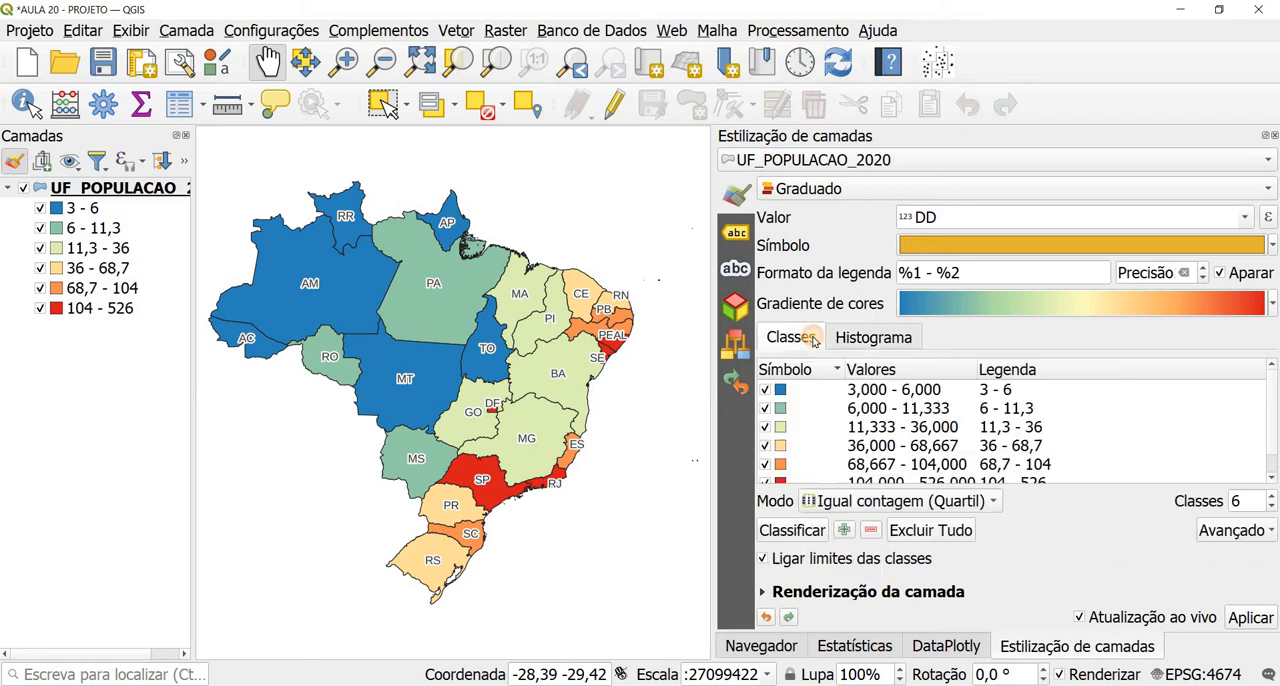
{"action": "scroll", "coordinate": [1005, 445], "scroll_direction": "down", "scroll_amount": 1}
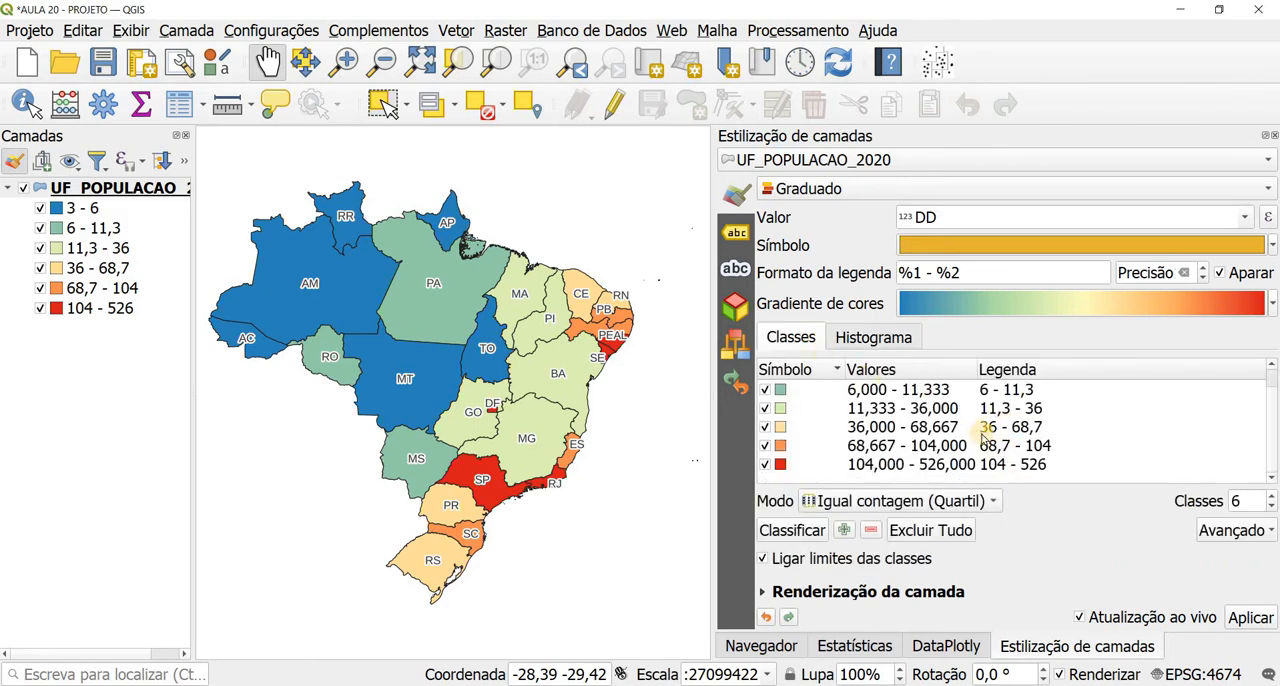
{"action": "scroll", "coordinate": [978, 436], "scroll_direction": "up", "scroll_amount": 1}
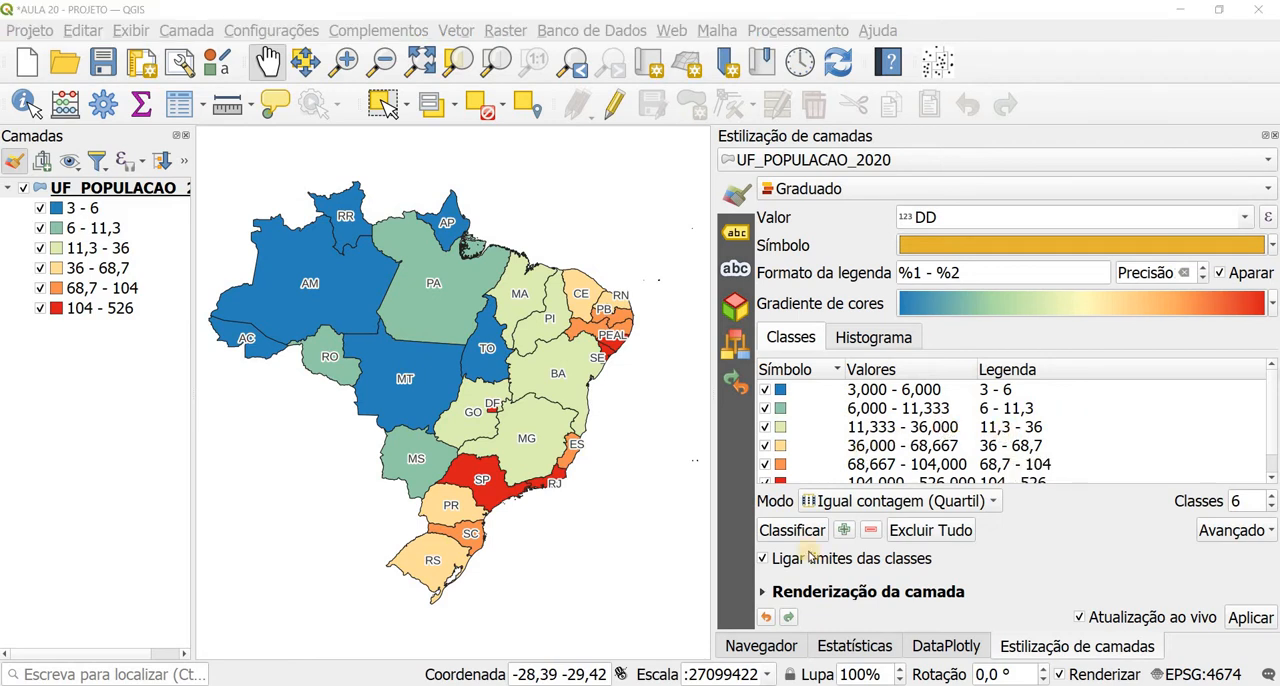
Step: Reclassify DD using the Desvio padrão mode with 16 classes and widen the layer list to show the full legend
{"action": "left_click", "coordinate": [877, 502]}
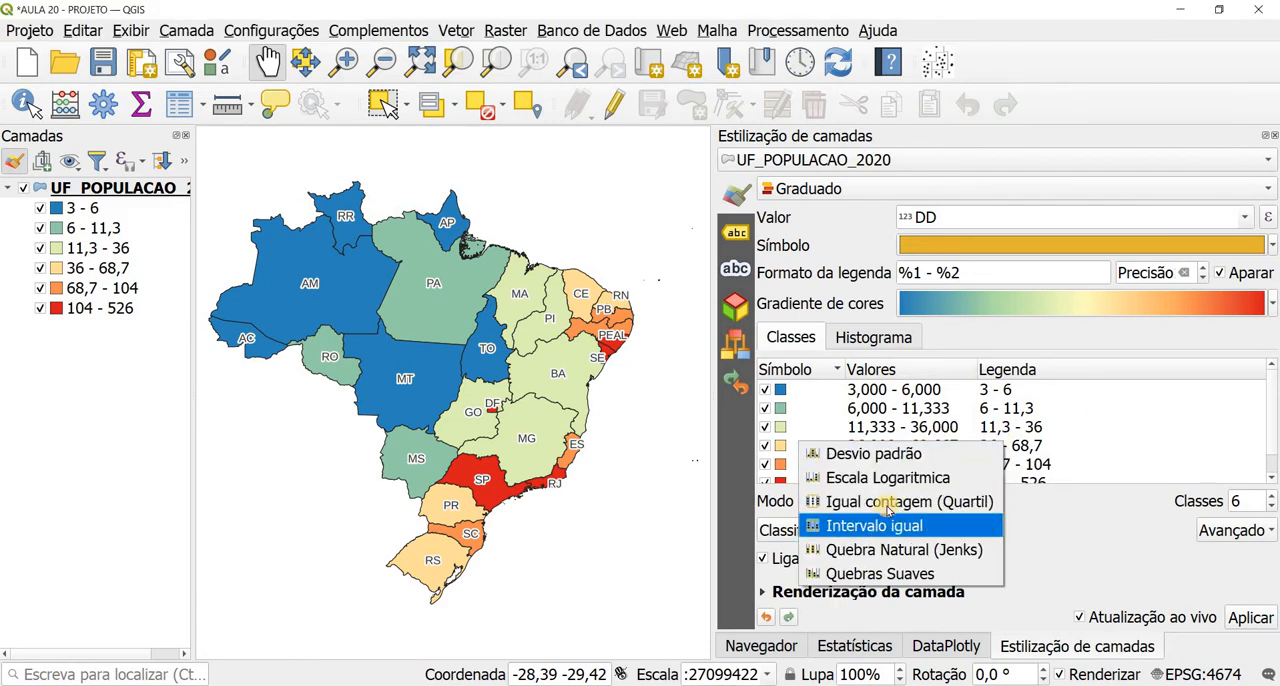
{"action": "left_click", "coordinate": [870, 453]}
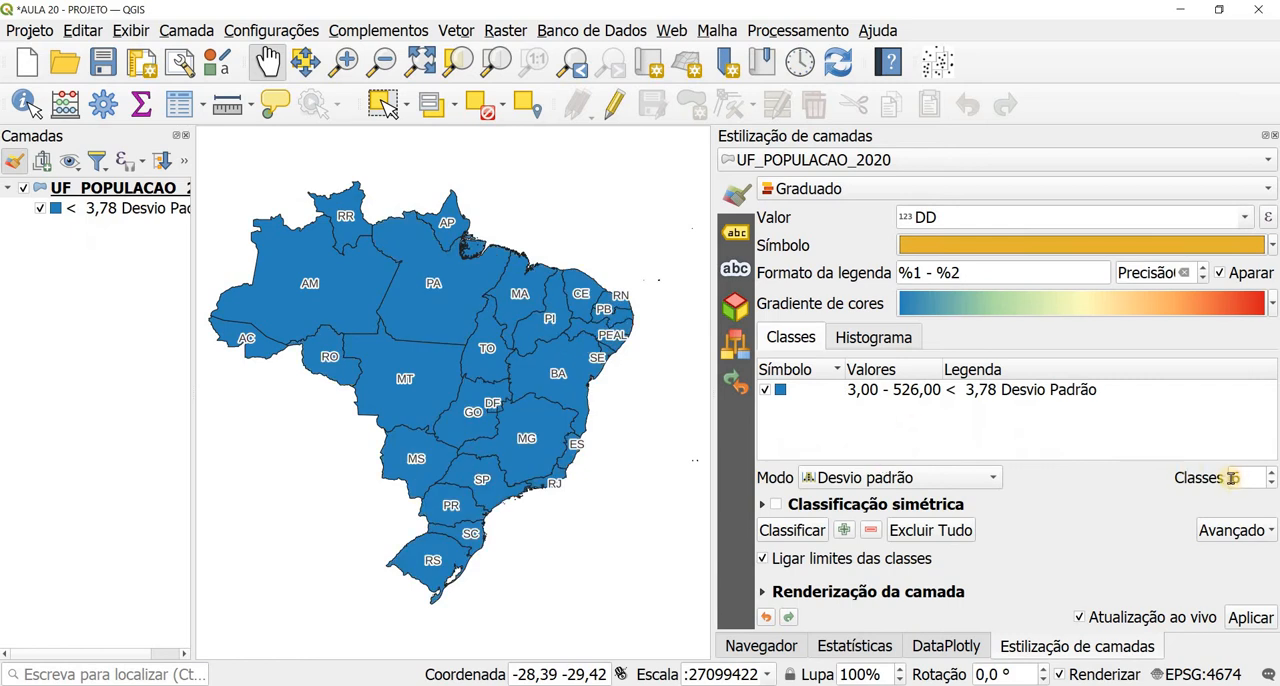
{"action": "type", "text": "16"}
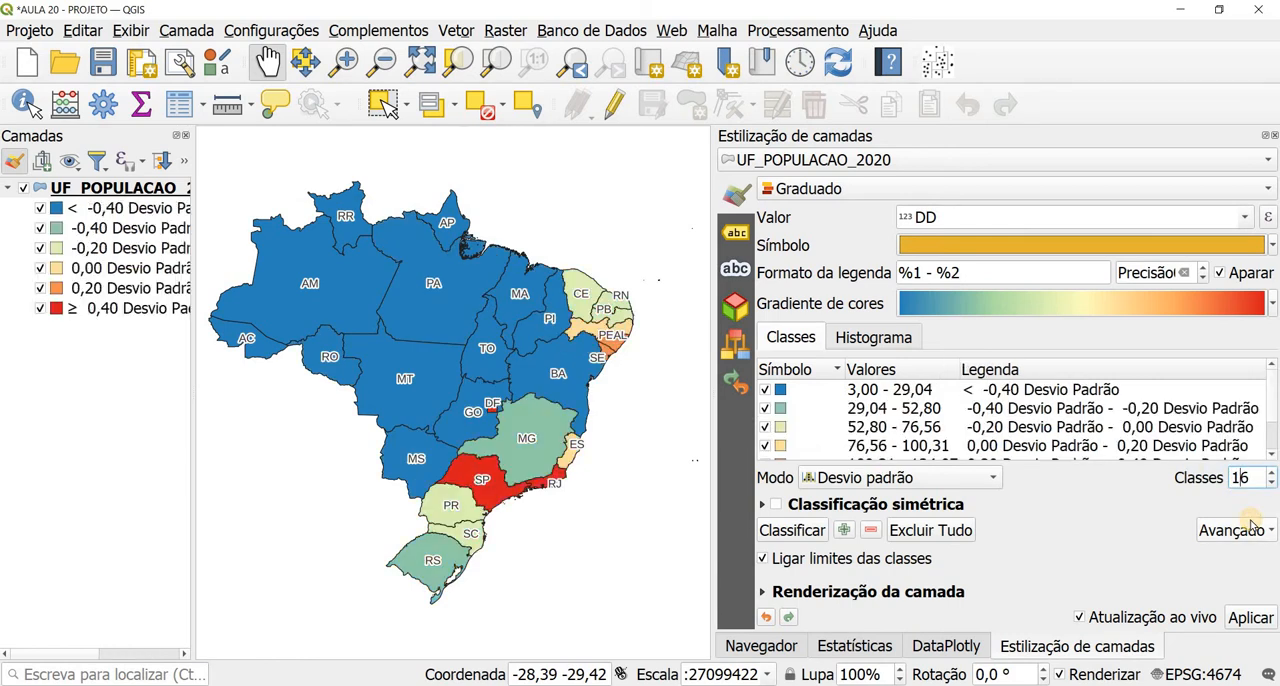
{"action": "left_click_drag", "start_coordinate": [193, 280], "coordinate": [362, 294]}
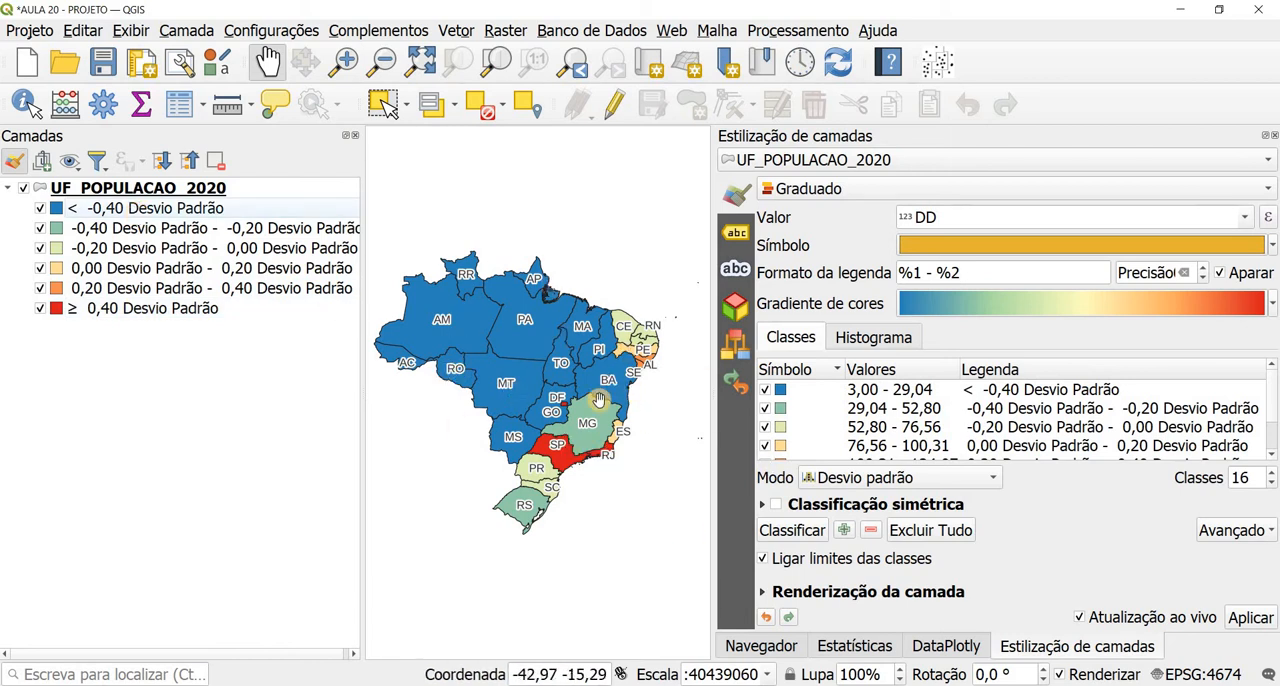
Step: Inspect the standard deviation class breaks on the reloaded DD histogram and return to the class list
{"action": "left_click", "coordinate": [879, 340]}
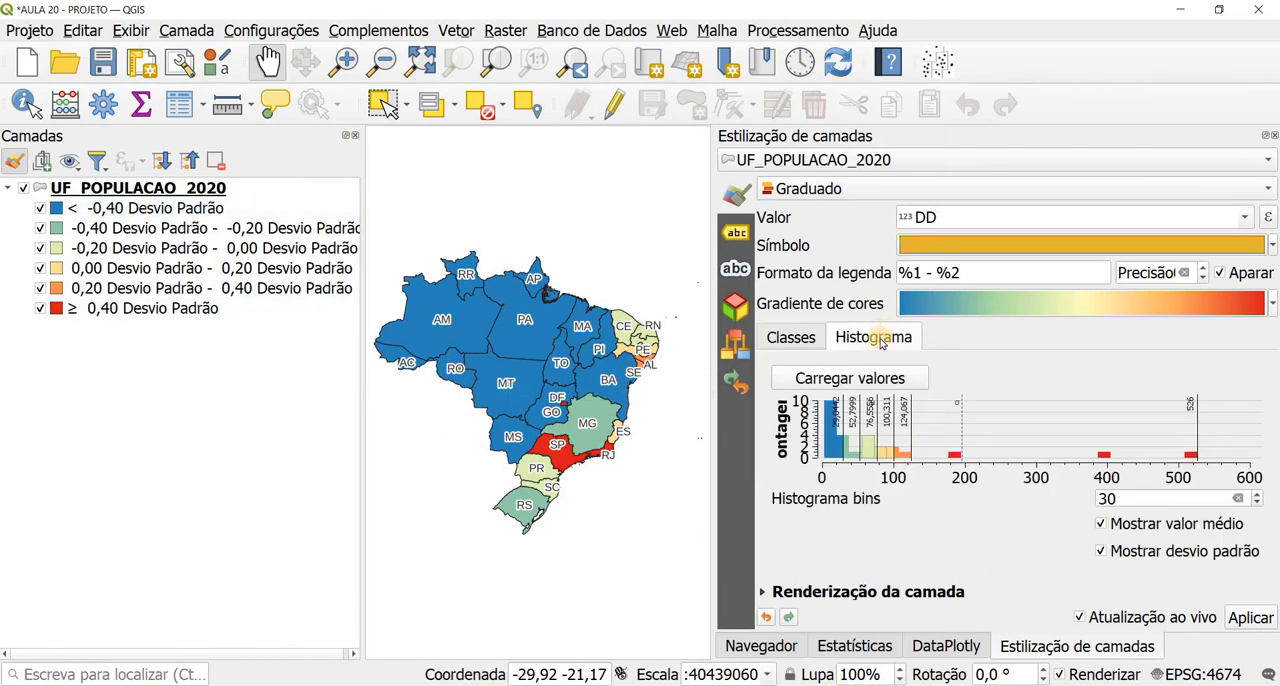
{"action": "left_click", "coordinate": [829, 382]}
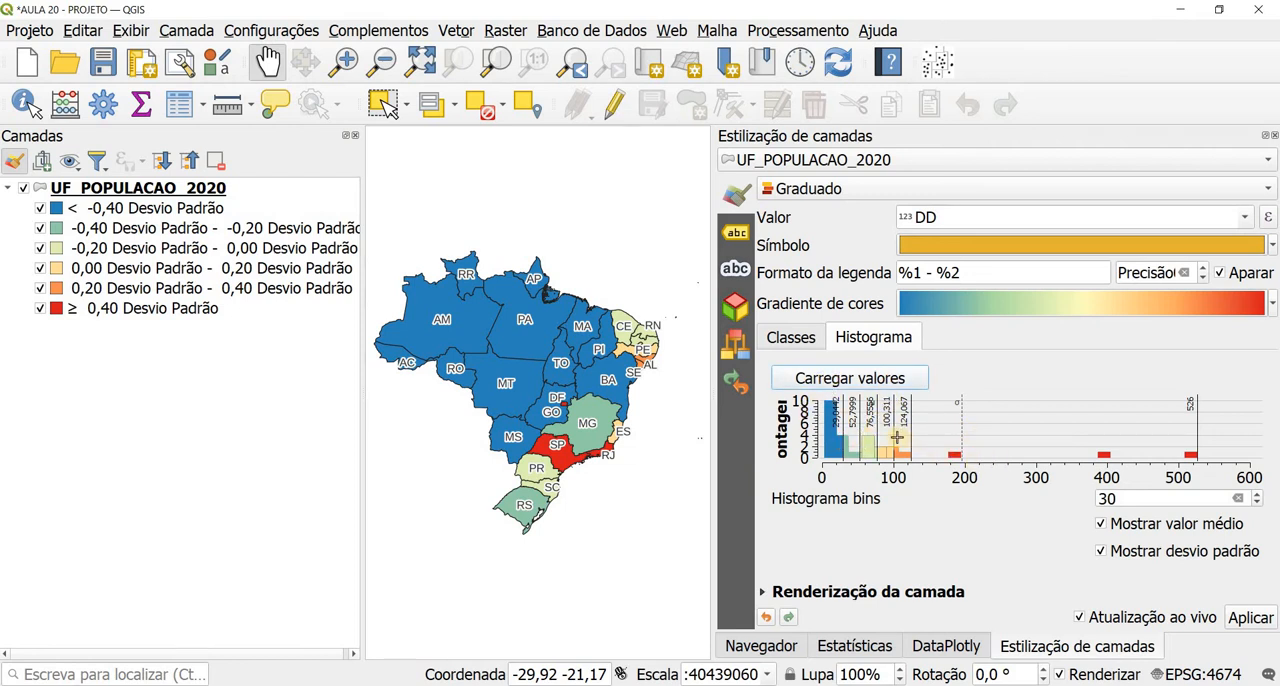
{"action": "left_click", "coordinate": [793, 339]}
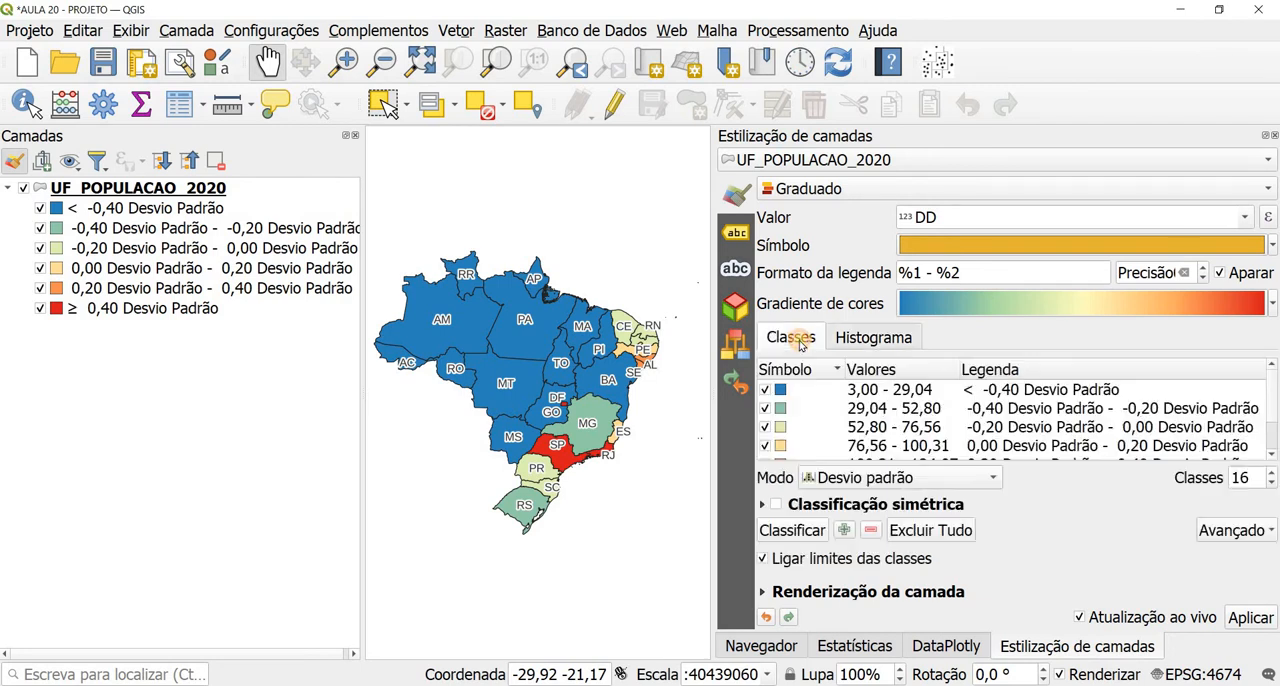
Step: Reclassify DD using the Quebra Natural (Jenks) mode with 6 classes
{"action": "left_click", "coordinate": [835, 478]}
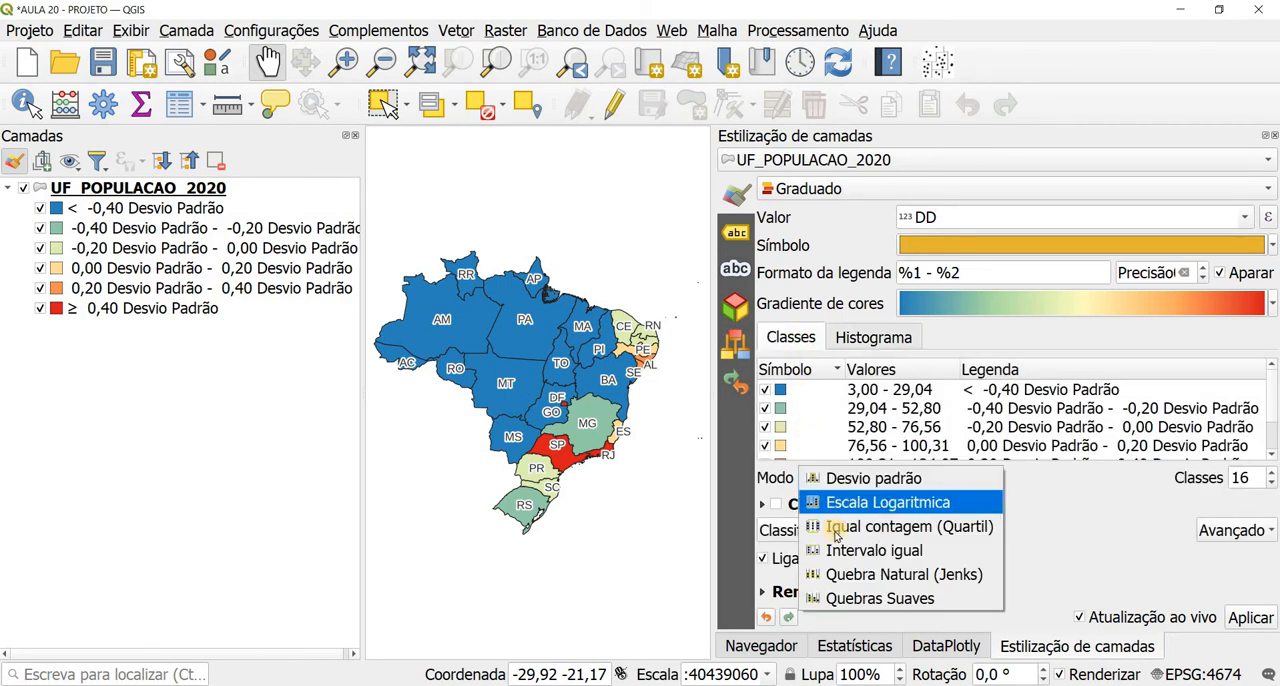
{"action": "left_click", "coordinate": [852, 571]}
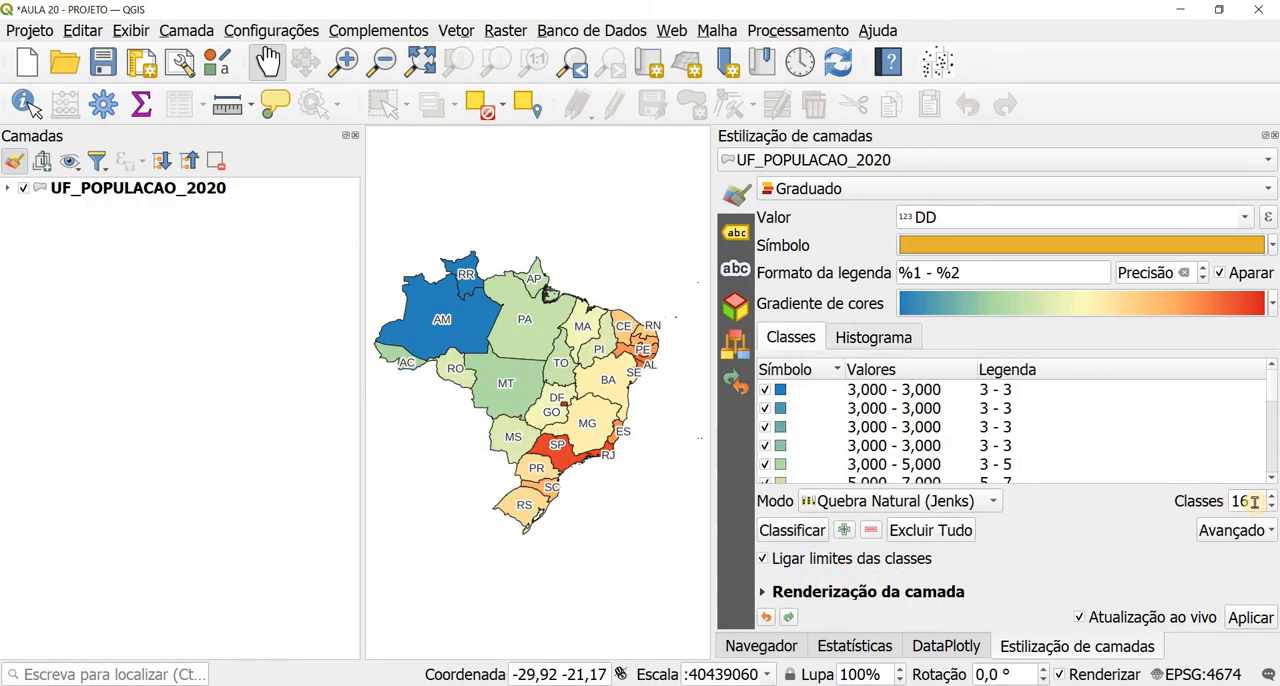
{"action": "type", "text": "6"}
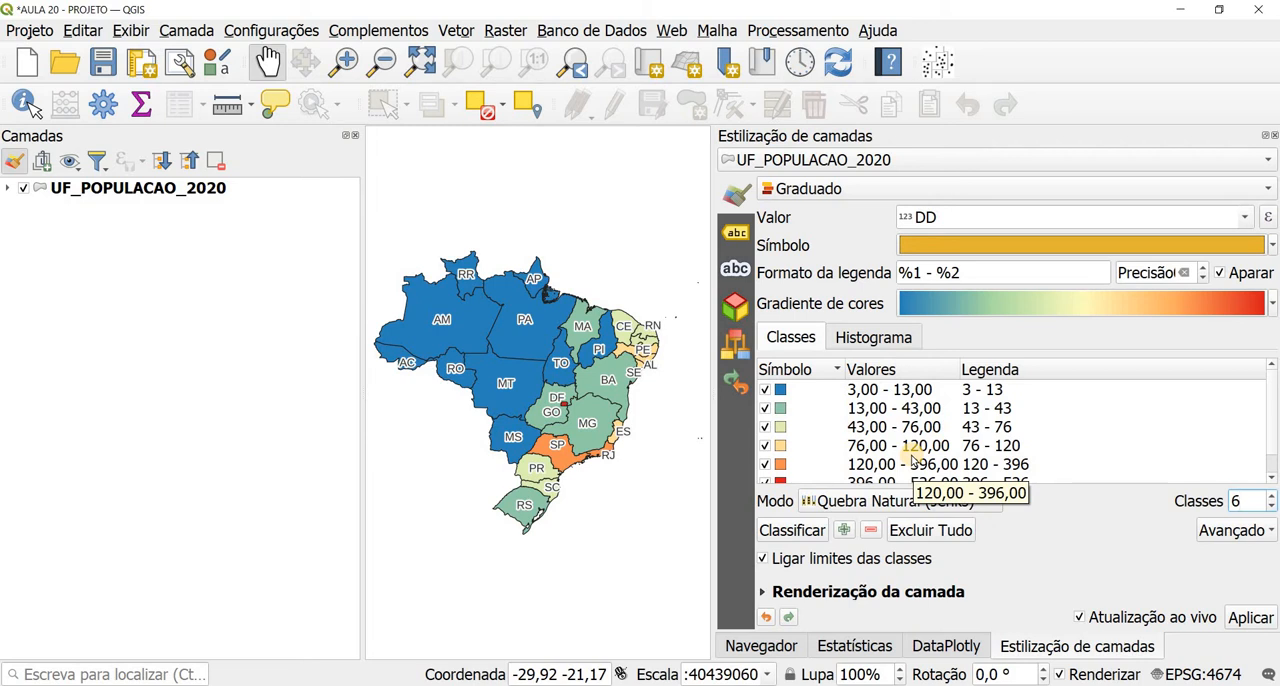
Step: Adjust the class breaks on the DD histogram, moving the 43 break to about 59 and the 396 break to about 324
{"action": "left_click", "coordinate": [891, 340]}
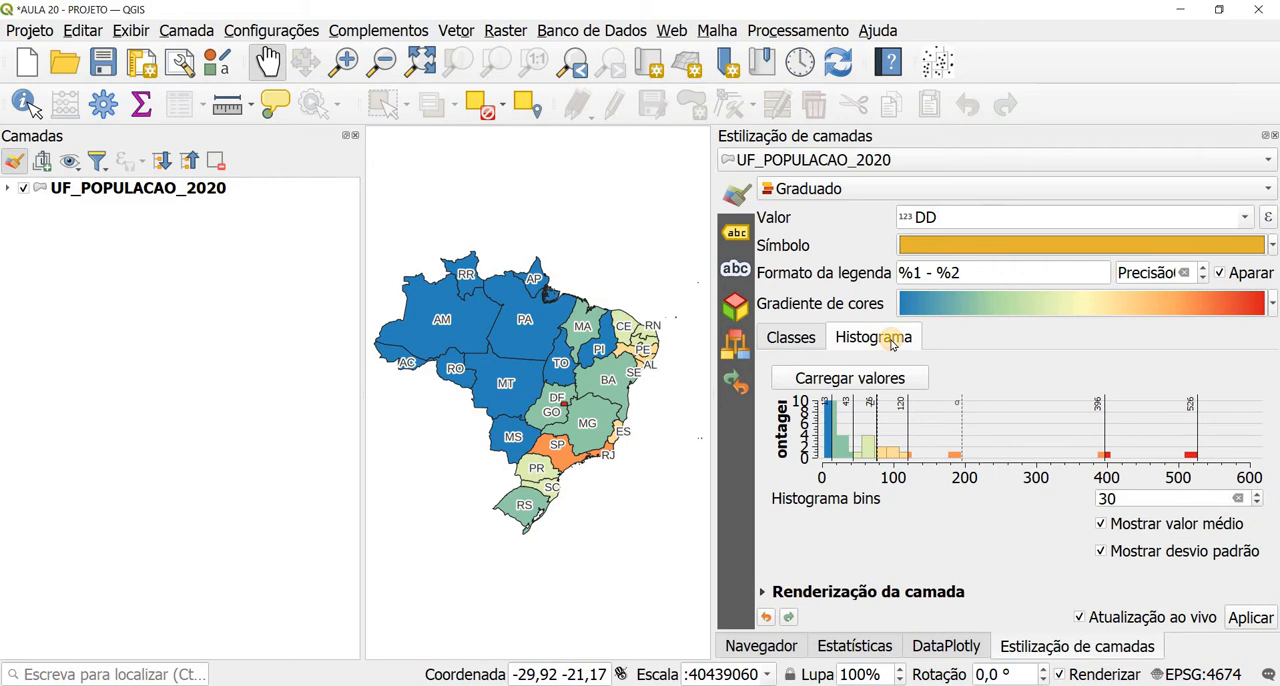
{"action": "left_click_drag", "start_coordinate": [908, 432], "coordinate": [862, 423]}
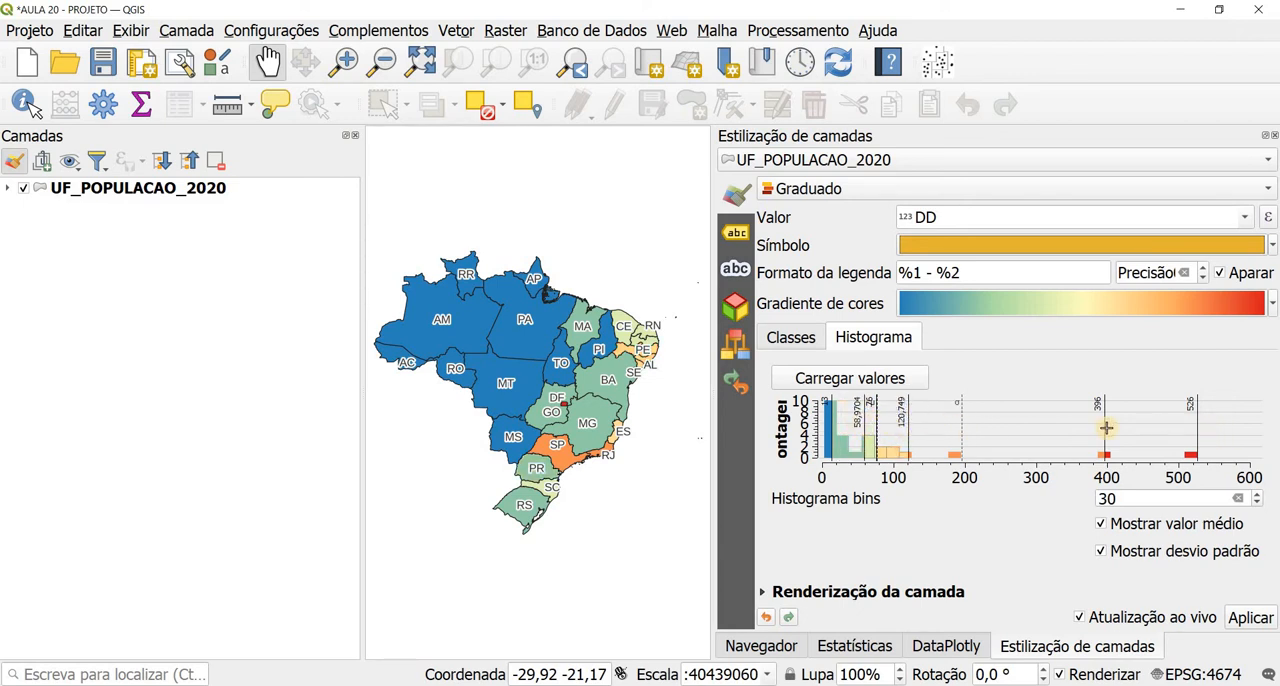
{"action": "left_click_drag", "start_coordinate": [1101, 428], "coordinate": [1052, 428]}
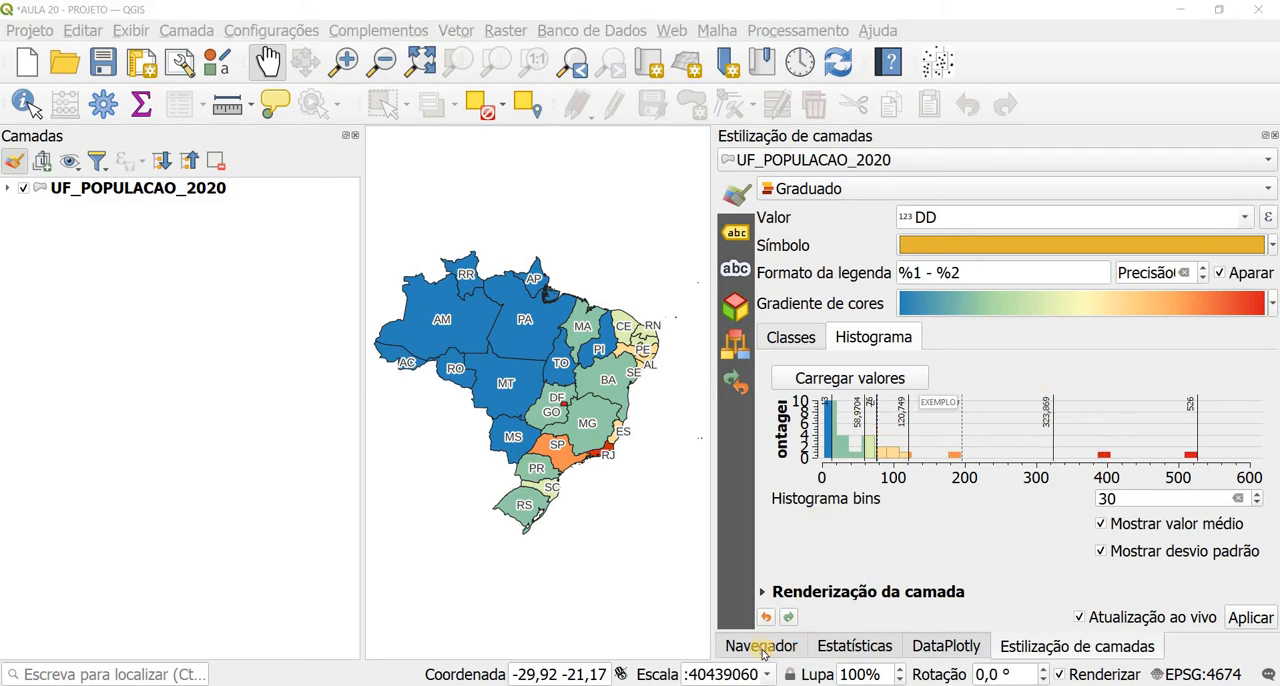
Step: Bring up the project's files in the Navegador and narrow the layer list to enlarge the map
{"action": "left_click", "coordinate": [762, 647]}
{"action": "left_click", "coordinate": [820, 647]}
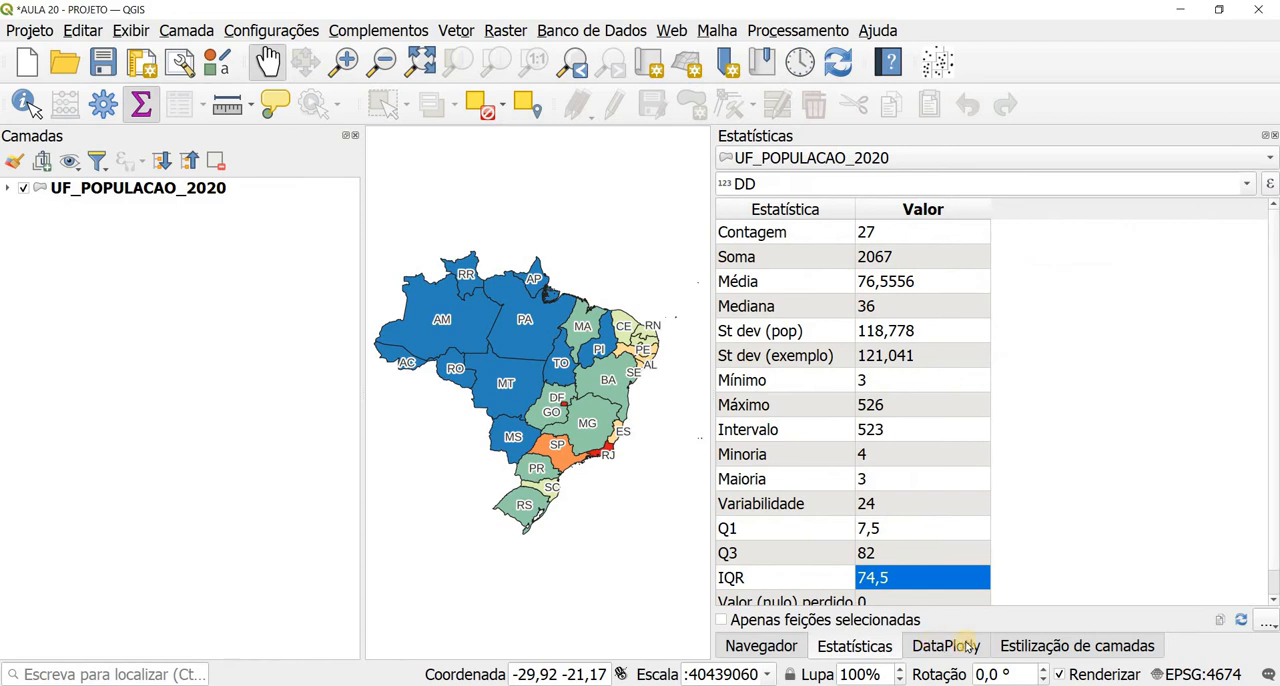
{"action": "left_click", "coordinate": [1040, 646]}
{"action": "left_click", "coordinate": [768, 646]}
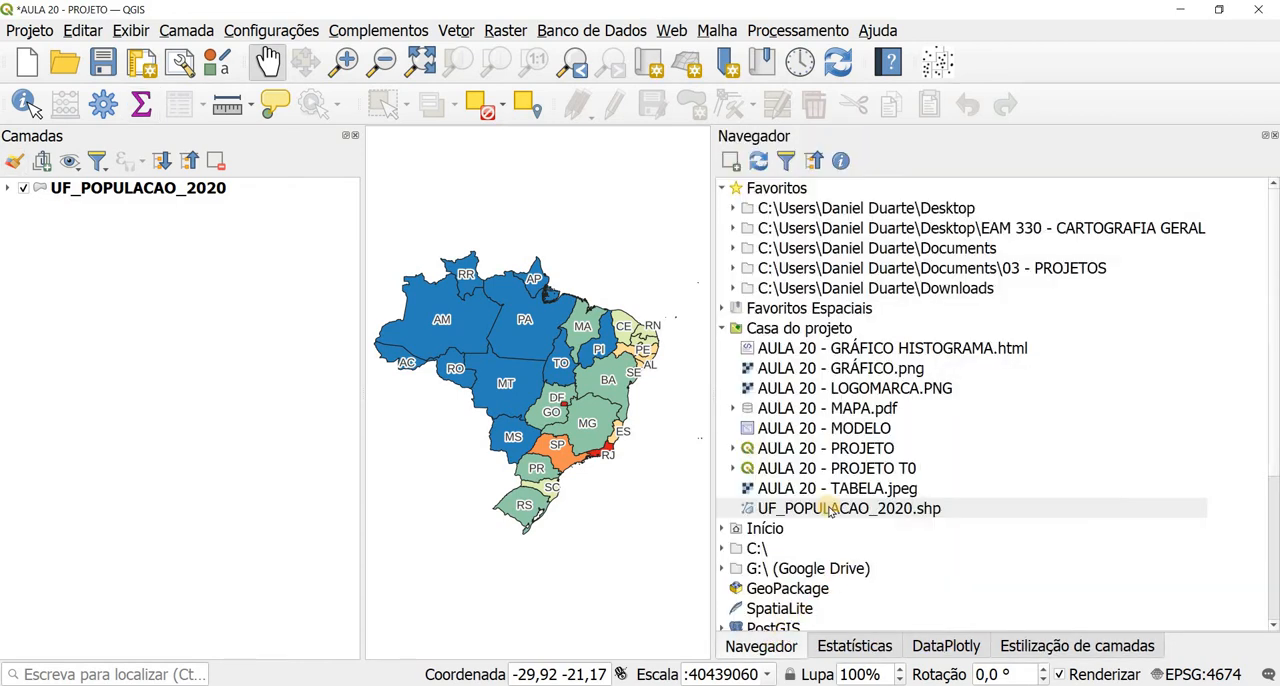
{"action": "left_click_drag", "start_coordinate": [360, 474], "coordinate": [236, 471]}
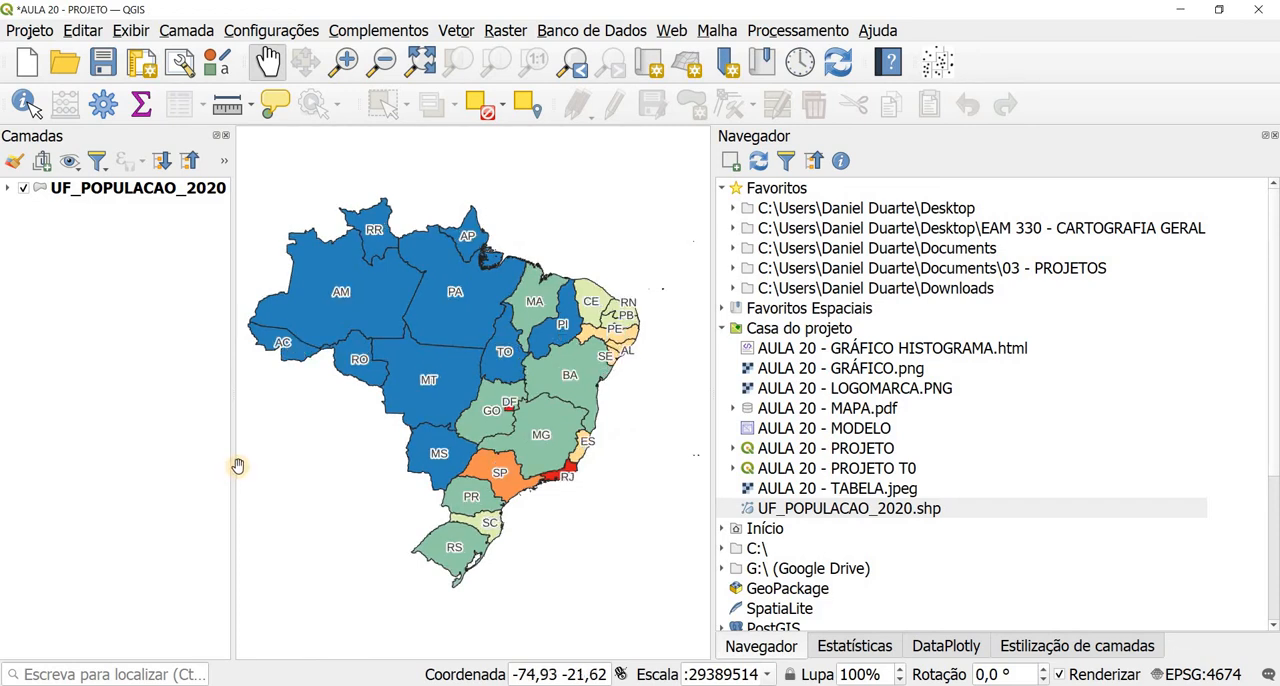
Step: Create a print layout titled AULA 20 - MAPA from the AULA 20 - MODELO template in the project home
{"action": "left_click", "coordinate": [878, 430]}
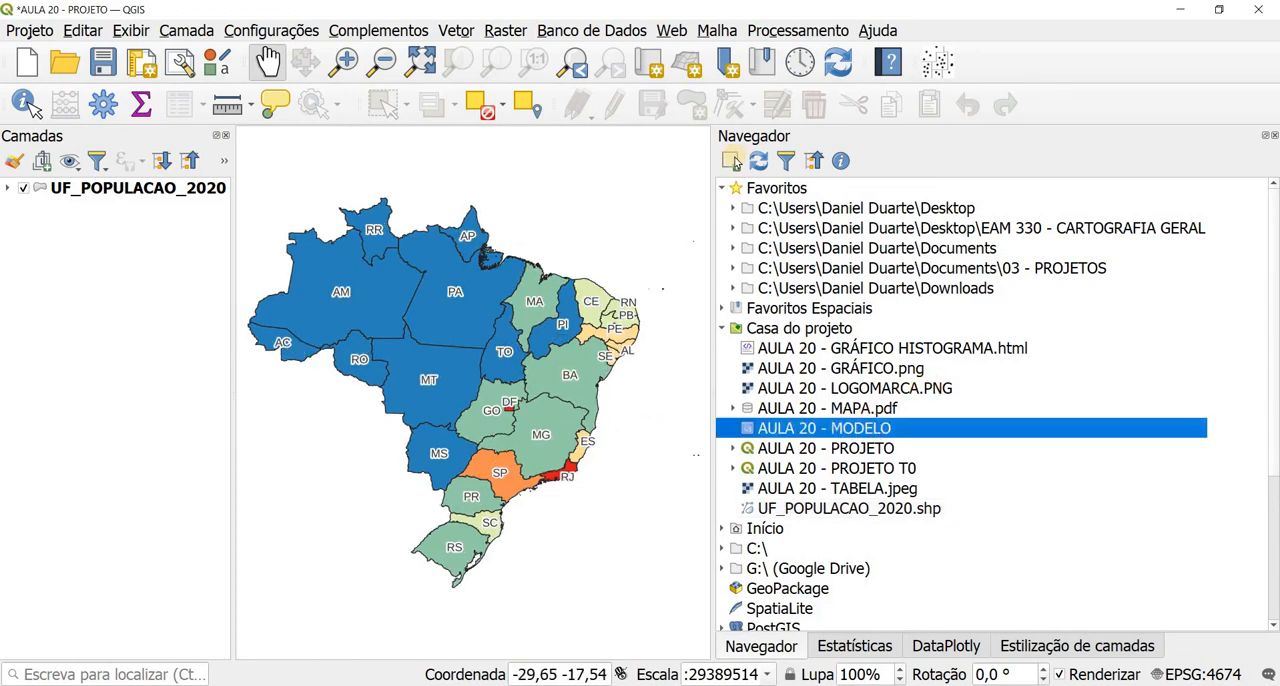
{"action": "left_click", "coordinate": [808, 425]}
{"action": "double_click", "coordinate": [806, 425]}
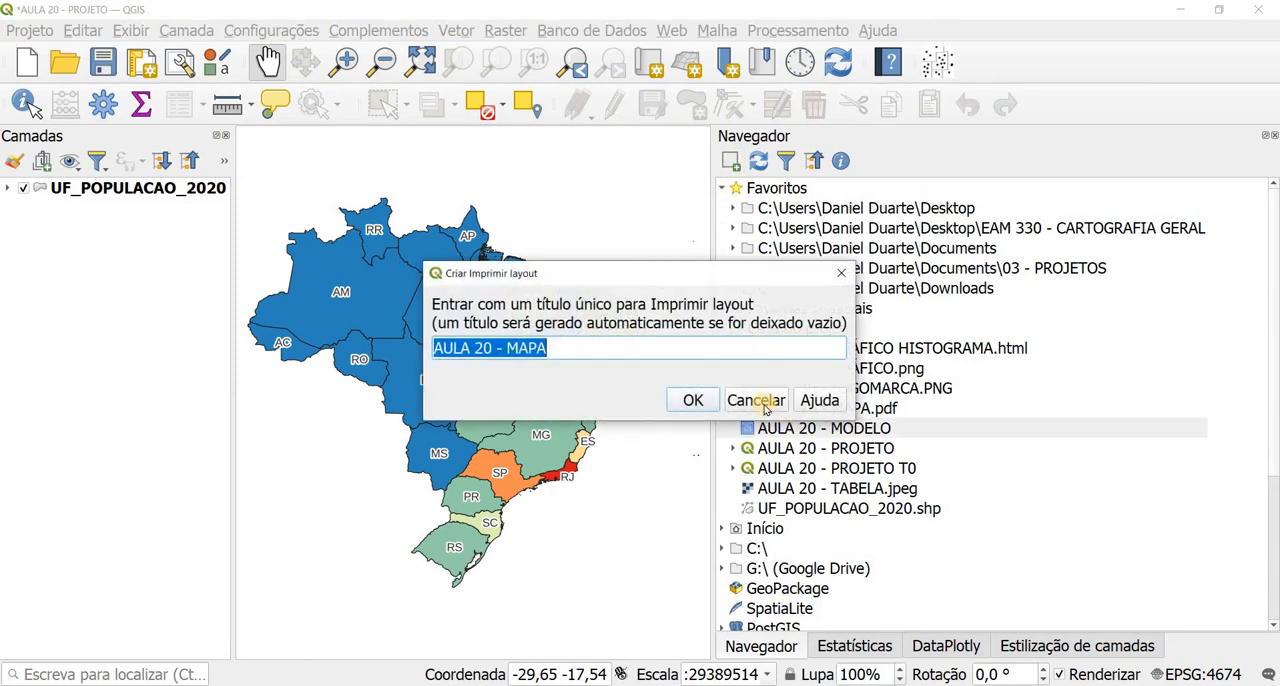
{"action": "left_click", "coordinate": [694, 404]}
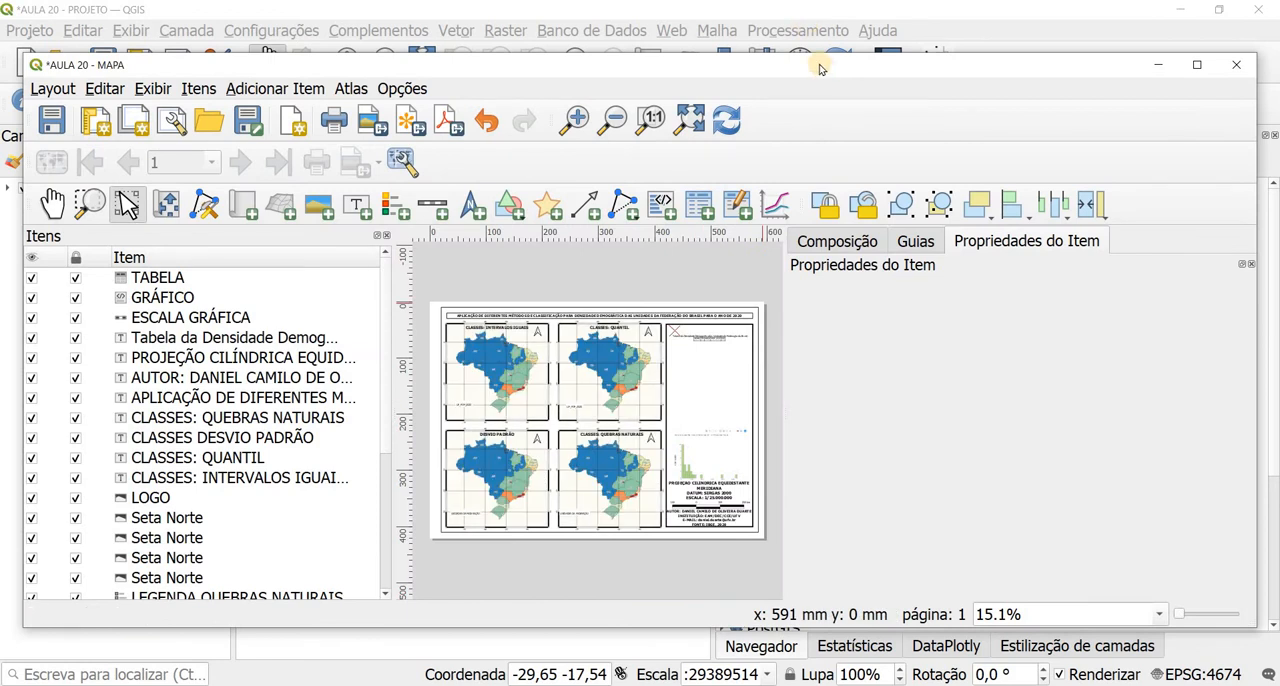
Step: Maximize the layout window, hide the Atlas toolbar and fit the whole page in view
{"action": "double_click", "coordinate": [820, 66]}
{"action": "right_click", "coordinate": [542, 110]}
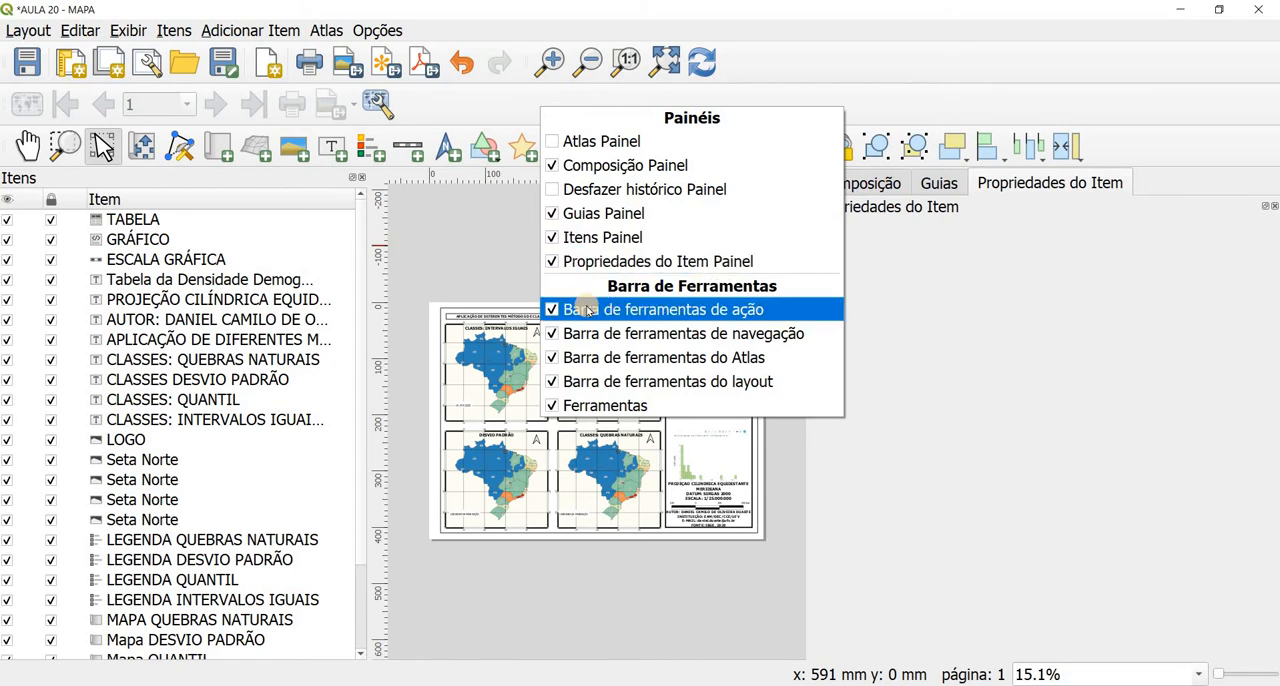
{"action": "left_click", "coordinate": [553, 357]}
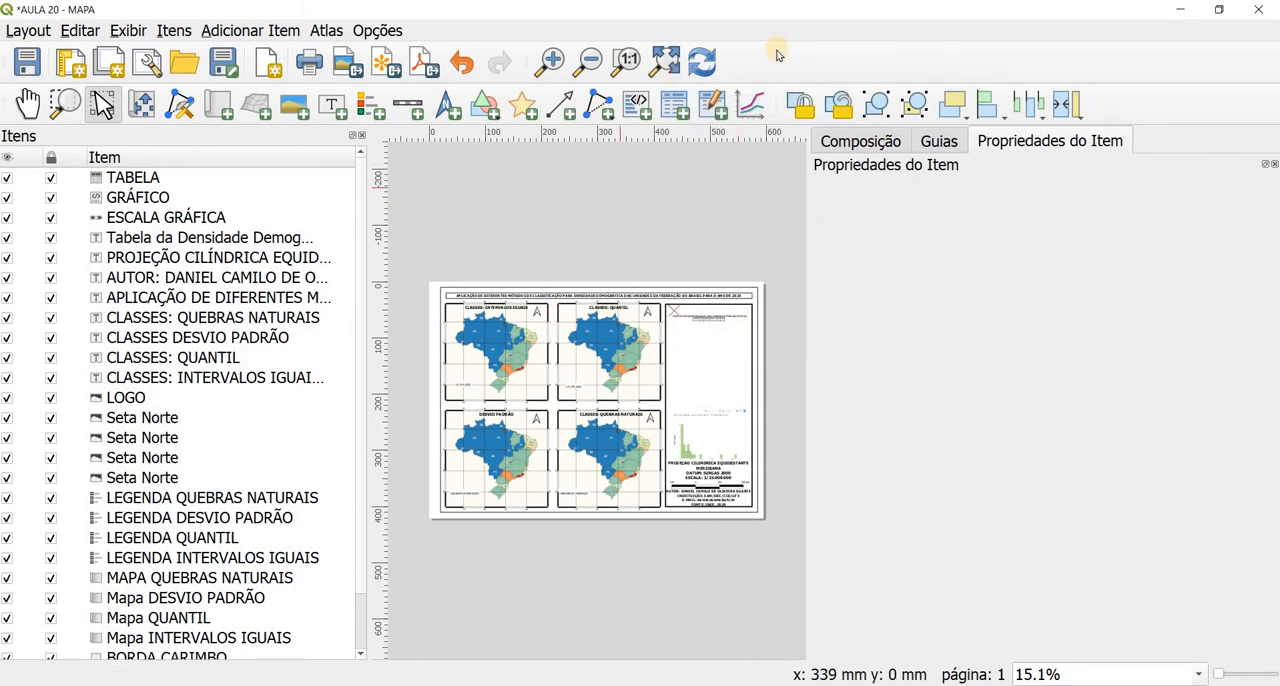
{"action": "left_click", "coordinate": [662, 62]}
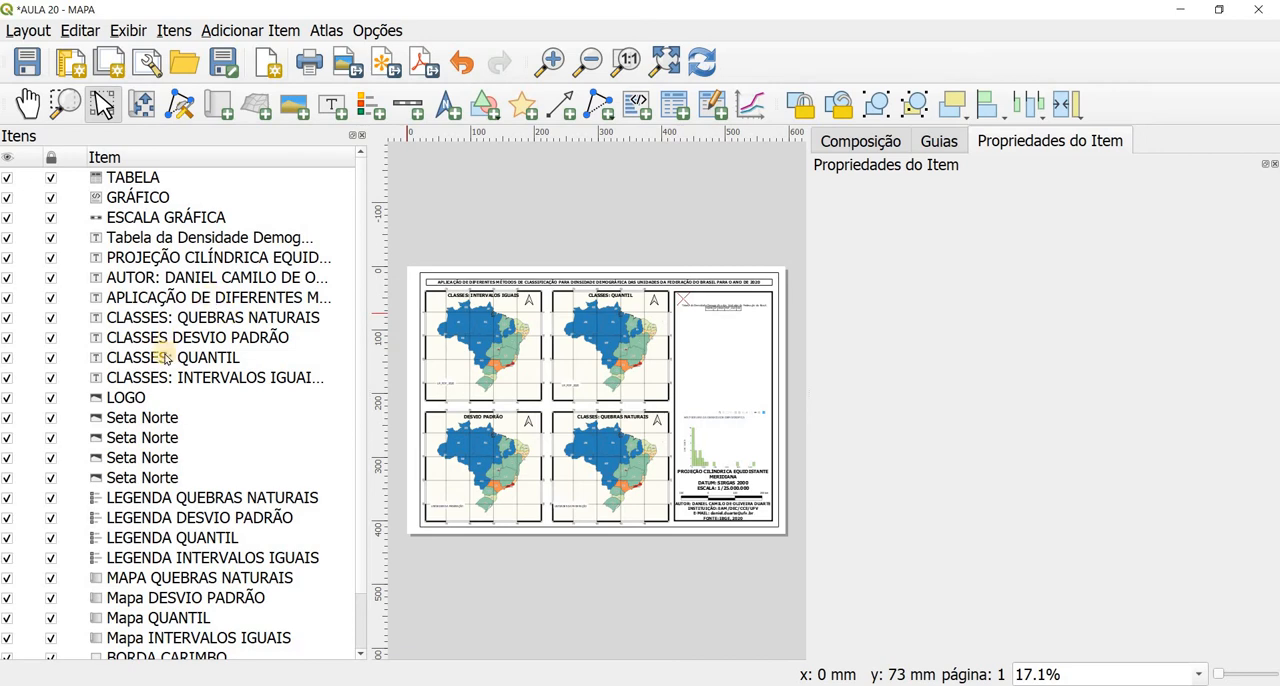
Step: Relink the LOGO image to AULA 20 - LOGOMARCA.PNG in the 2022-1-EXERCÍCIO 13 folder
{"action": "left_click", "coordinate": [133, 399]}
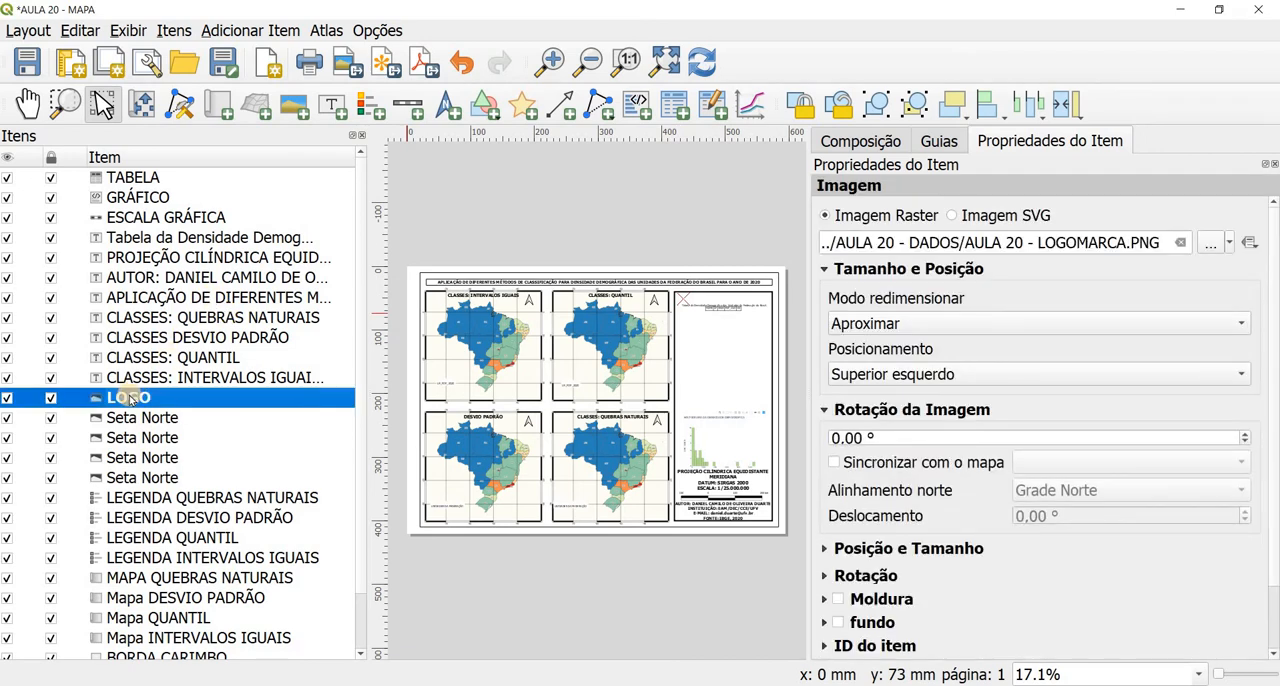
{"action": "triple_click", "coordinate": [848, 240]}
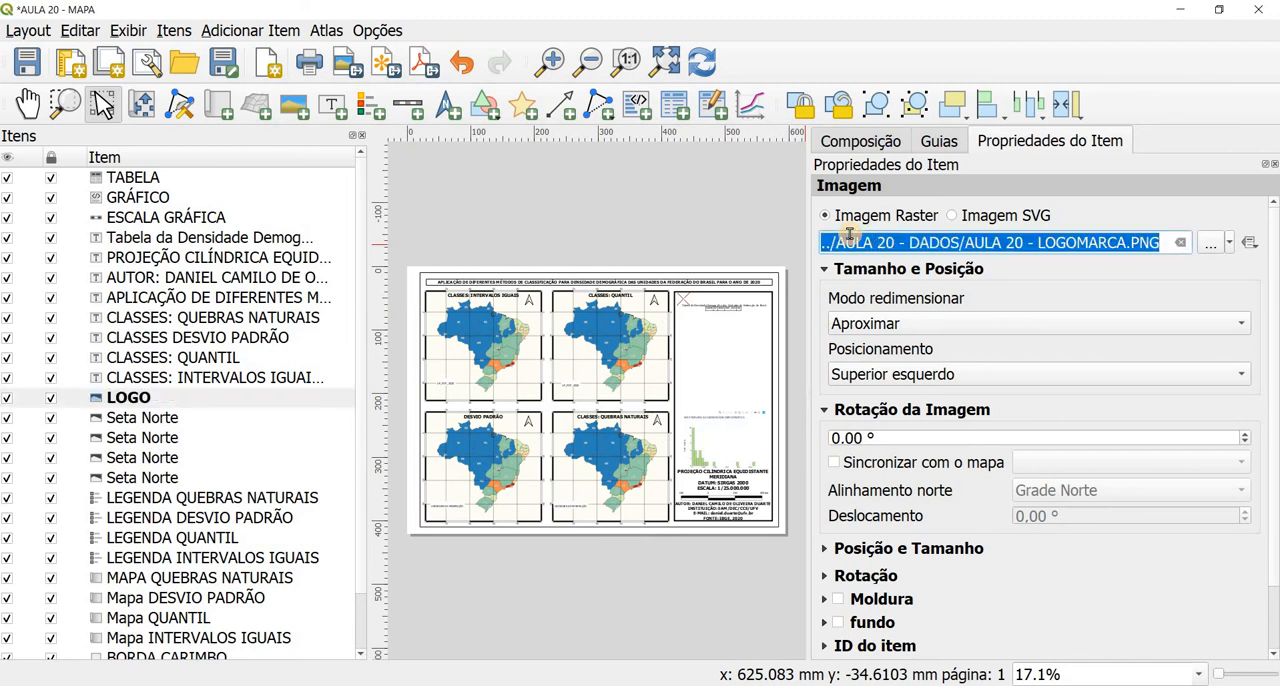
{"action": "left_click", "coordinate": [1207, 244]}
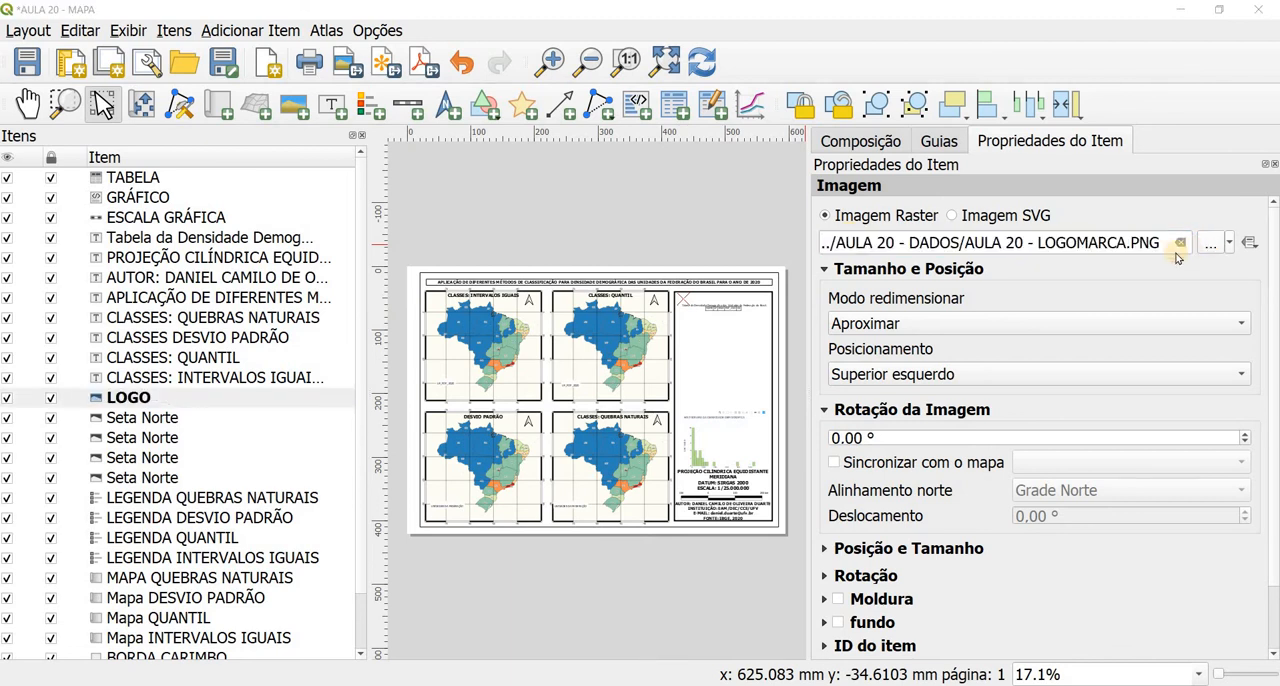
{"action": "left_click", "coordinate": [283, 205]}
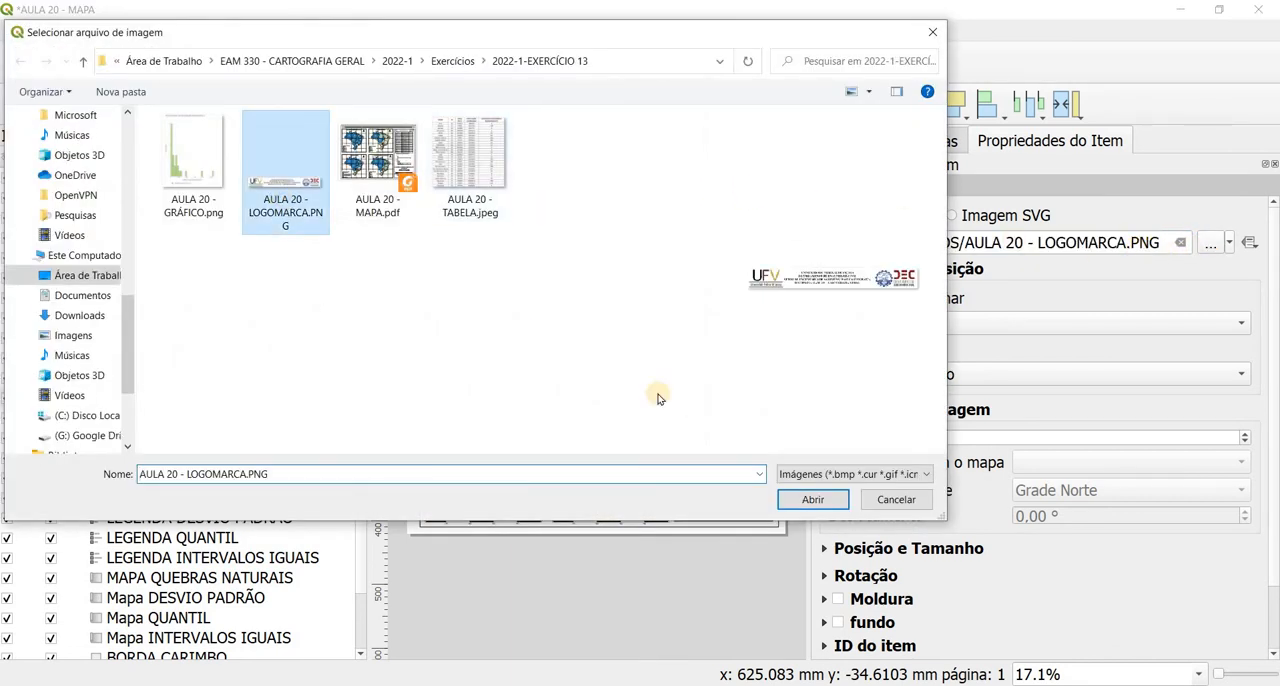
{"action": "left_click", "coordinate": [800, 499]}
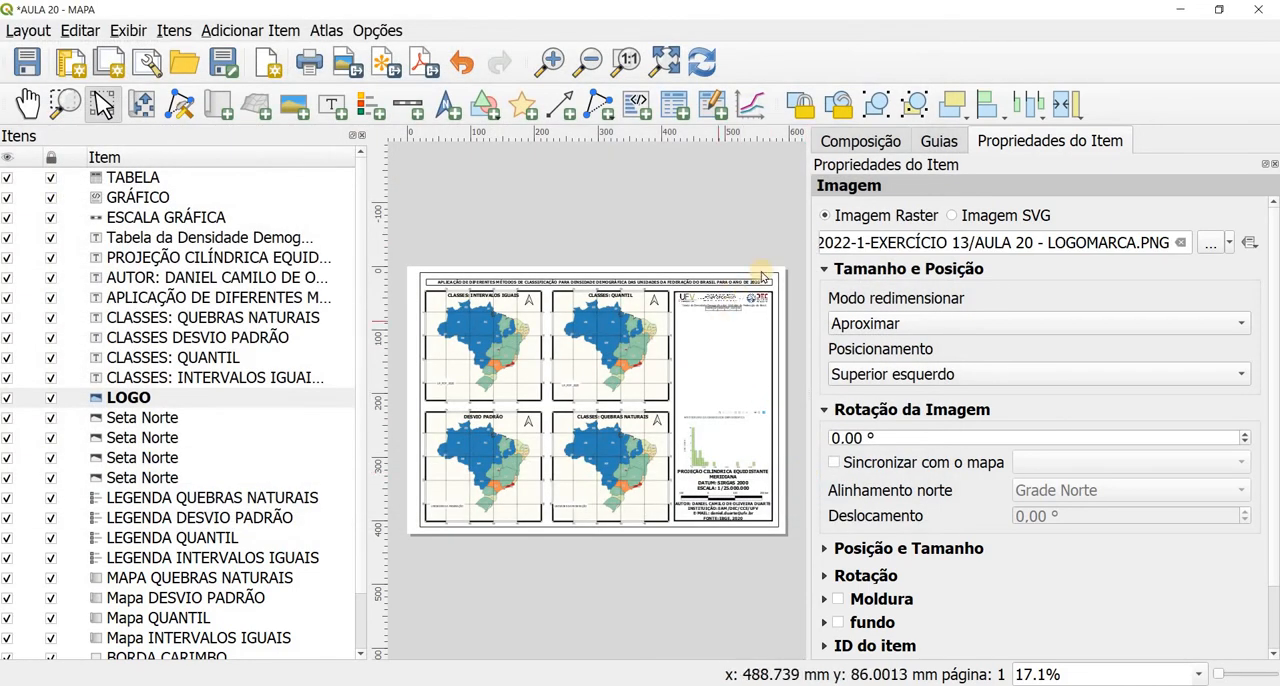
Step: Delete the empty TABELA item from the layout
{"action": "scroll", "coordinate": [580, 298], "scroll_direction": "up", "scroll_amount": 3}
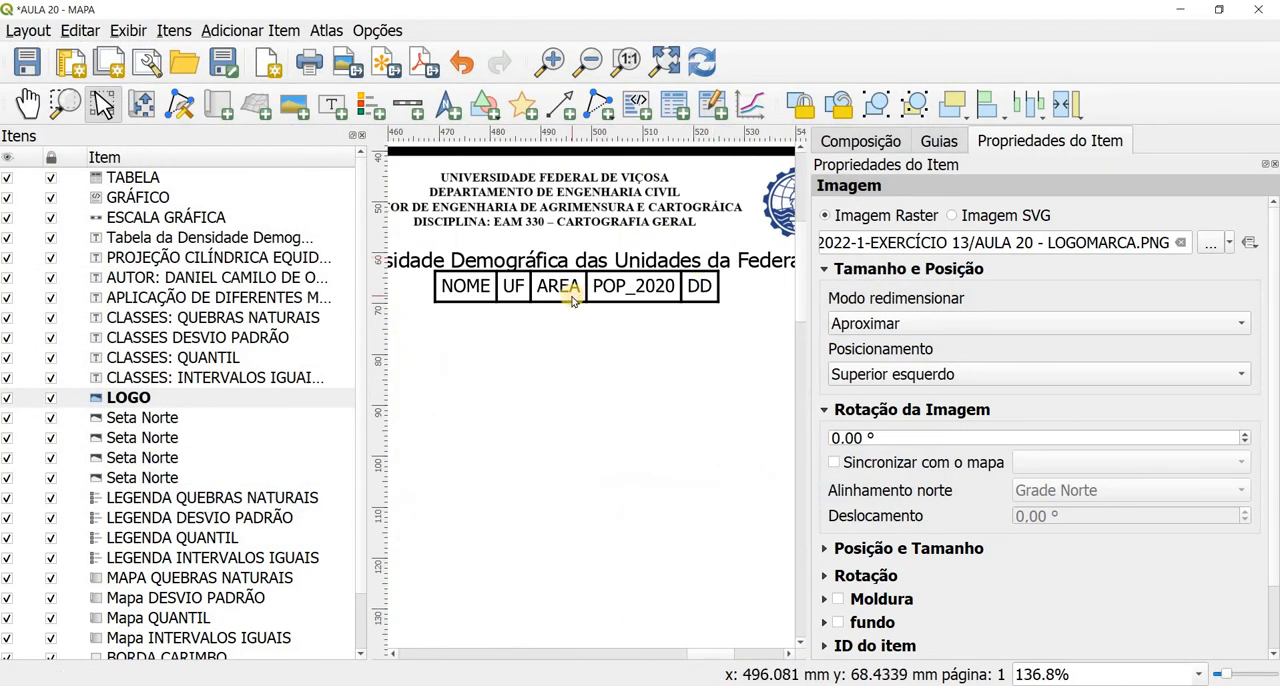
{"action": "scroll", "coordinate": [580, 298], "scroll_direction": "down", "scroll_amount": 1}
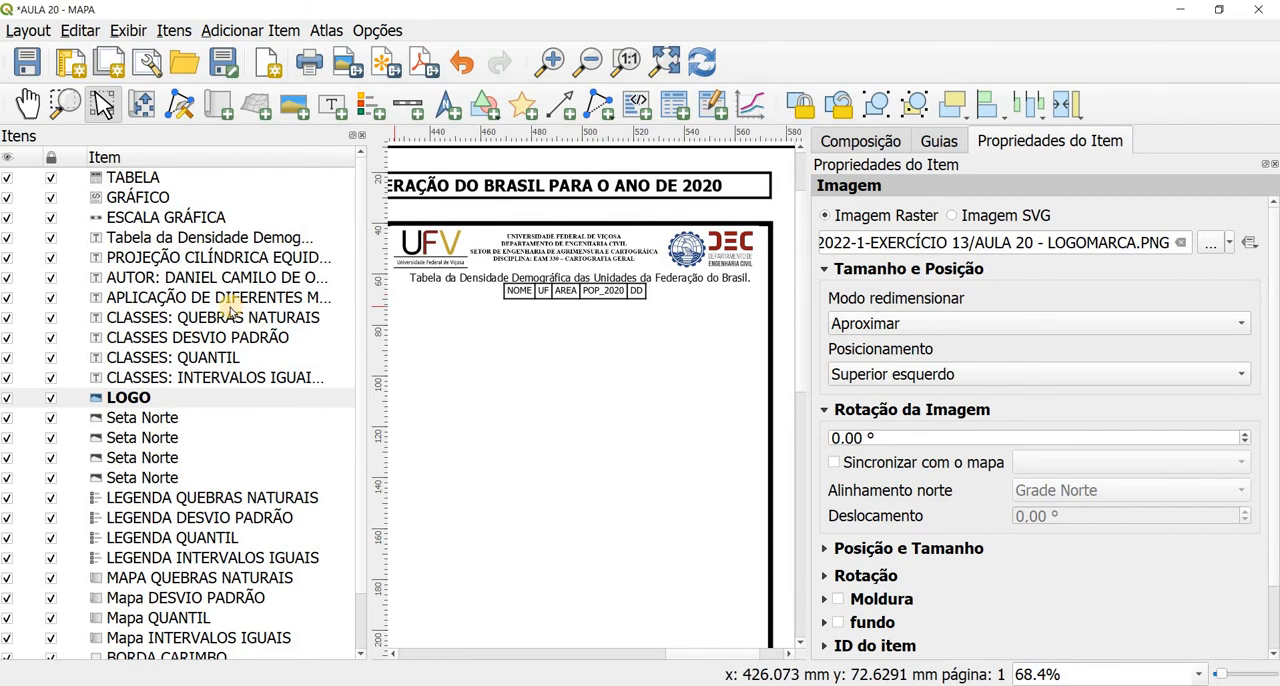
{"action": "left_click", "coordinate": [122, 177]}
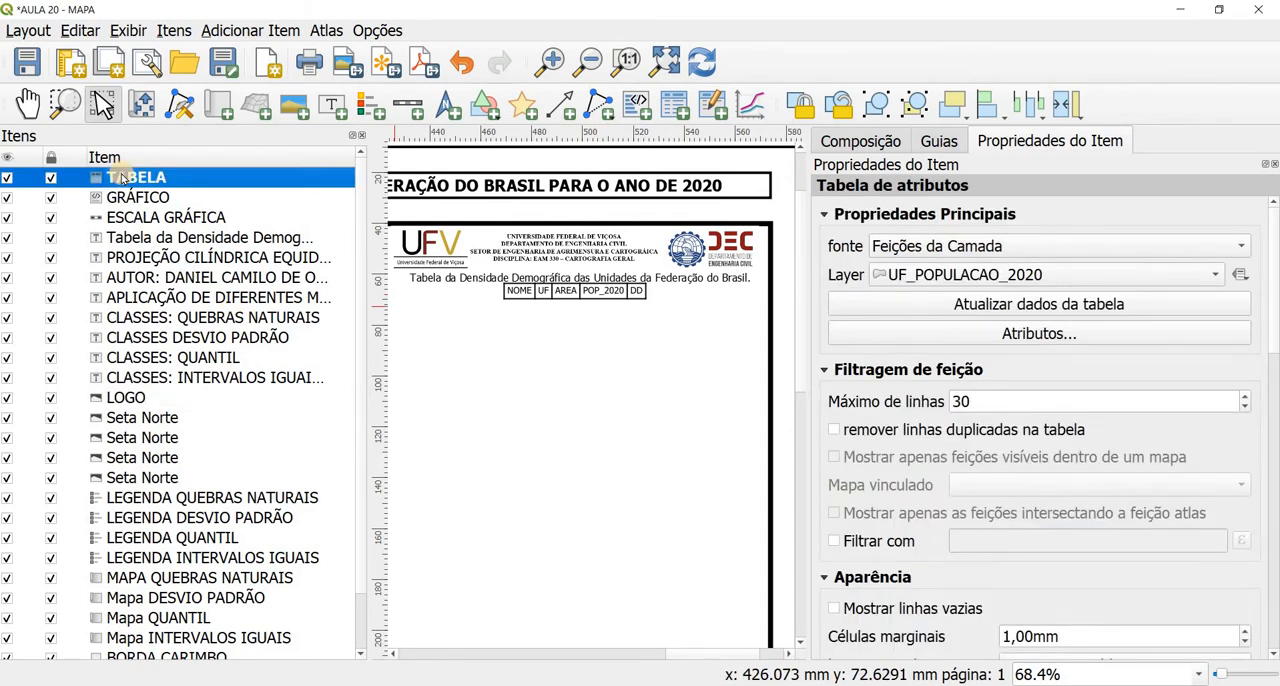
{"action": "right_click", "coordinate": [122, 177]}
{"action": "left_click", "coordinate": [130, 184]}
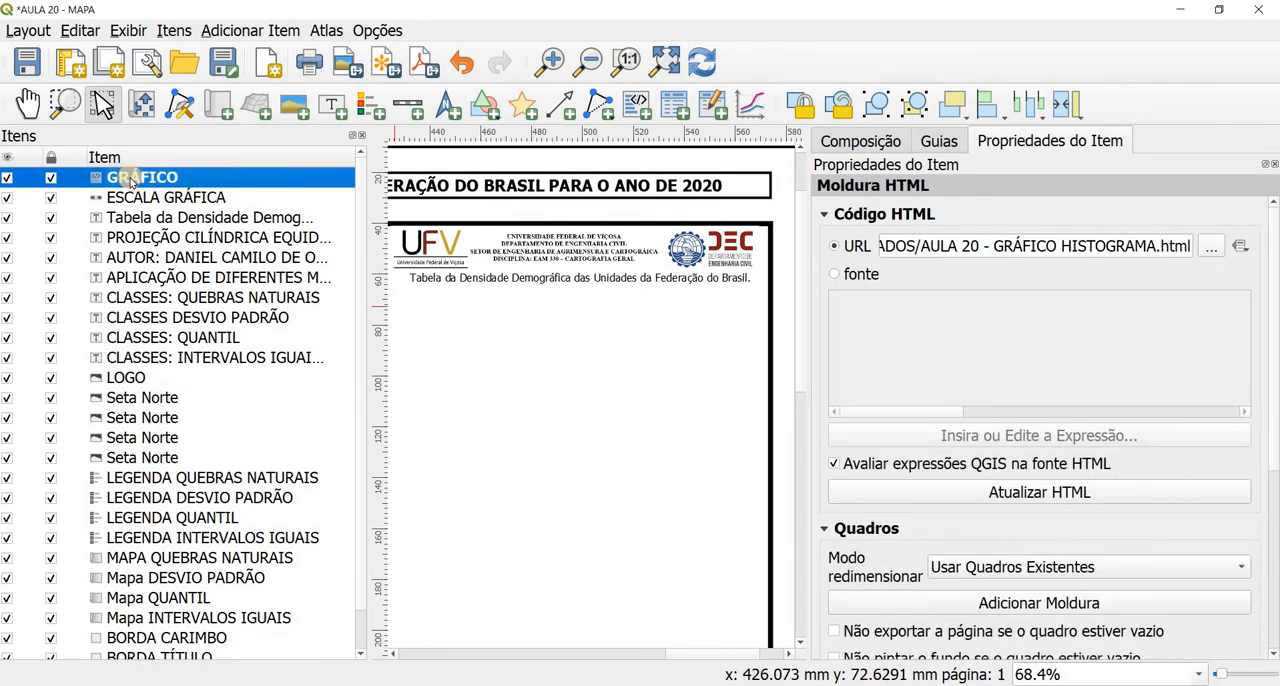
Step: Add a new UF_POPULACAO_2020 attribute table and fit it between the table title and the histogram
{"action": "left_click", "coordinate": [674, 104]}
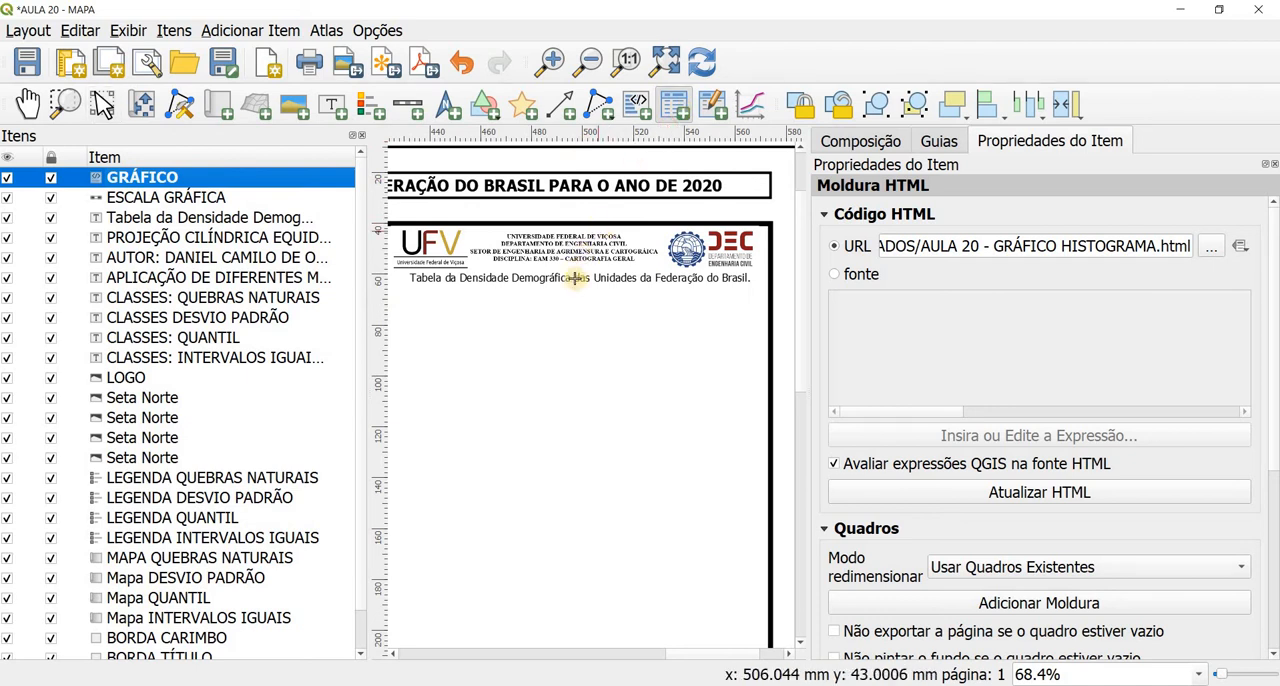
{"action": "left_click", "coordinate": [573, 310]}
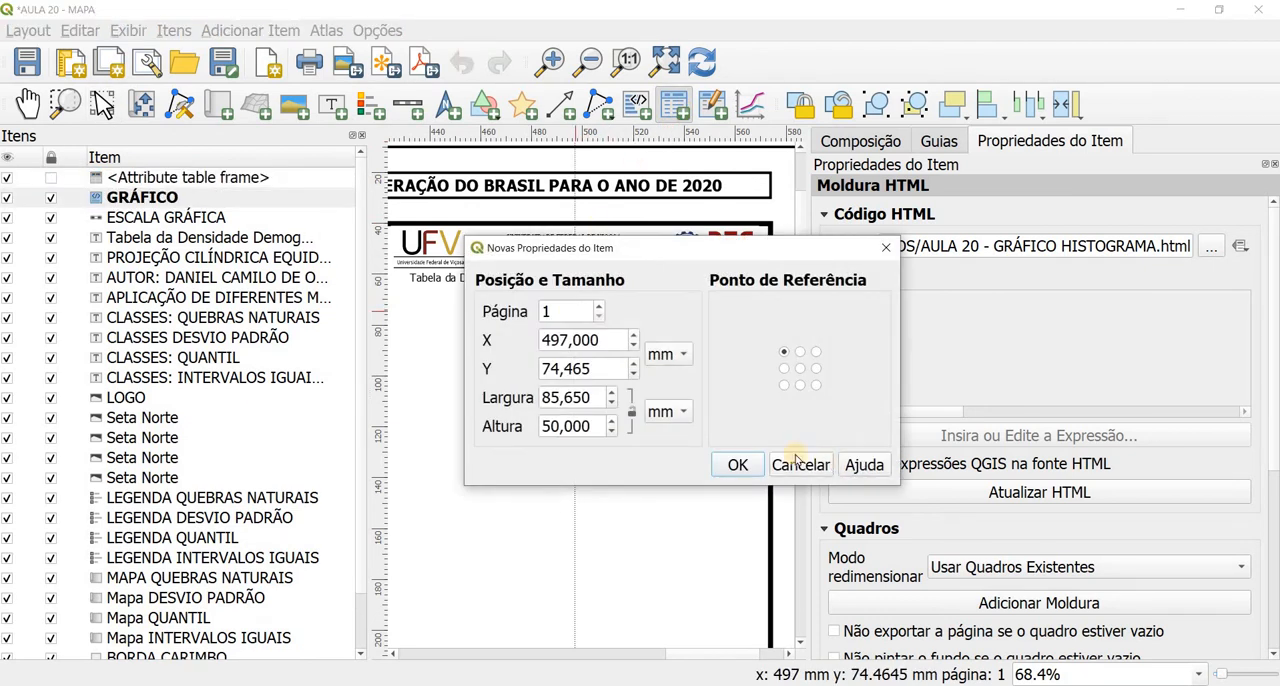
{"action": "left_click", "coordinate": [742, 466]}
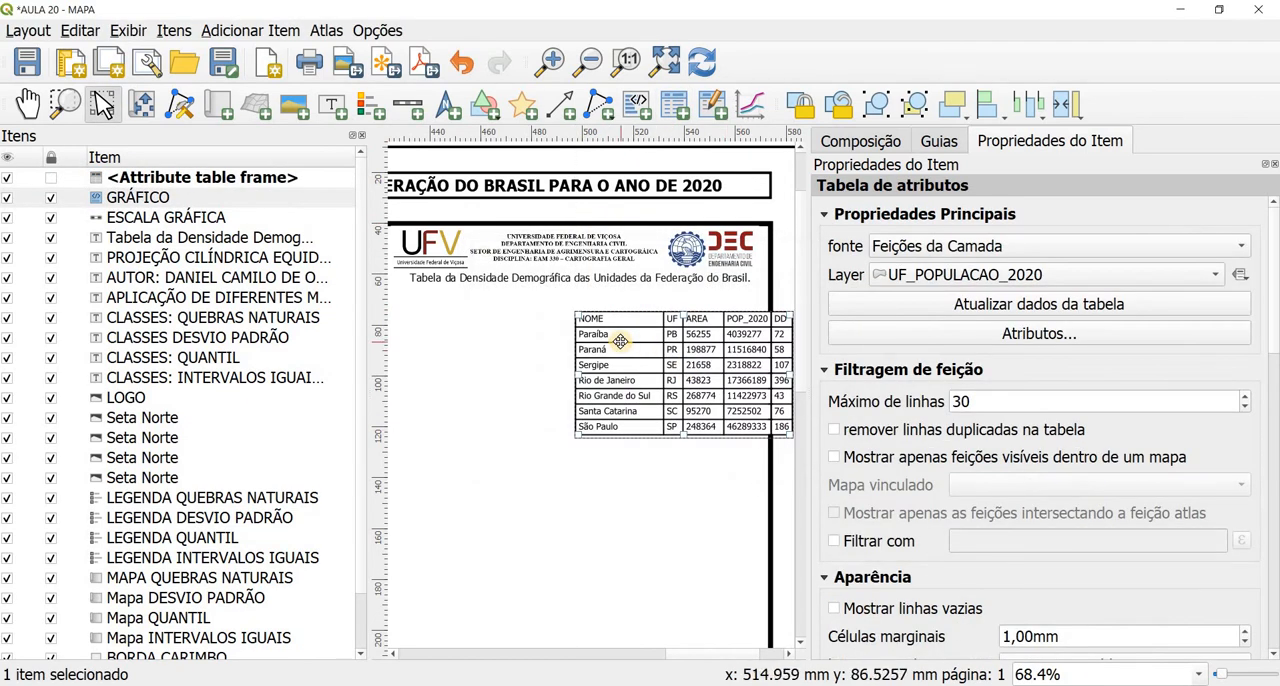
{"action": "scroll", "coordinate": [620, 341], "scroll_direction": "down", "scroll_amount": 1}
{"action": "left_click_drag", "start_coordinate": [671, 297], "coordinate": [651, 433]}
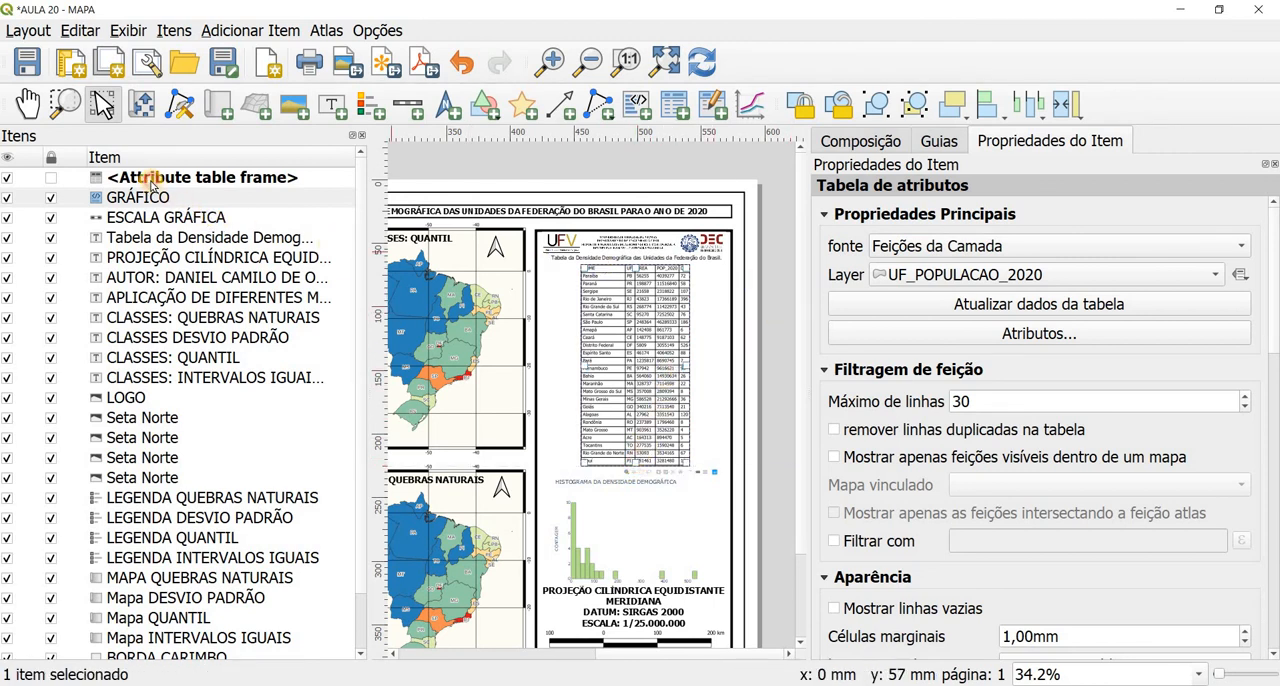
Step: Lock the new attribute table frame and accept NOME, UF, AREA, POP_2020 and DD as its columns
{"action": "left_click", "coordinate": [150, 182]}
{"action": "left_click", "coordinate": [51, 178]}
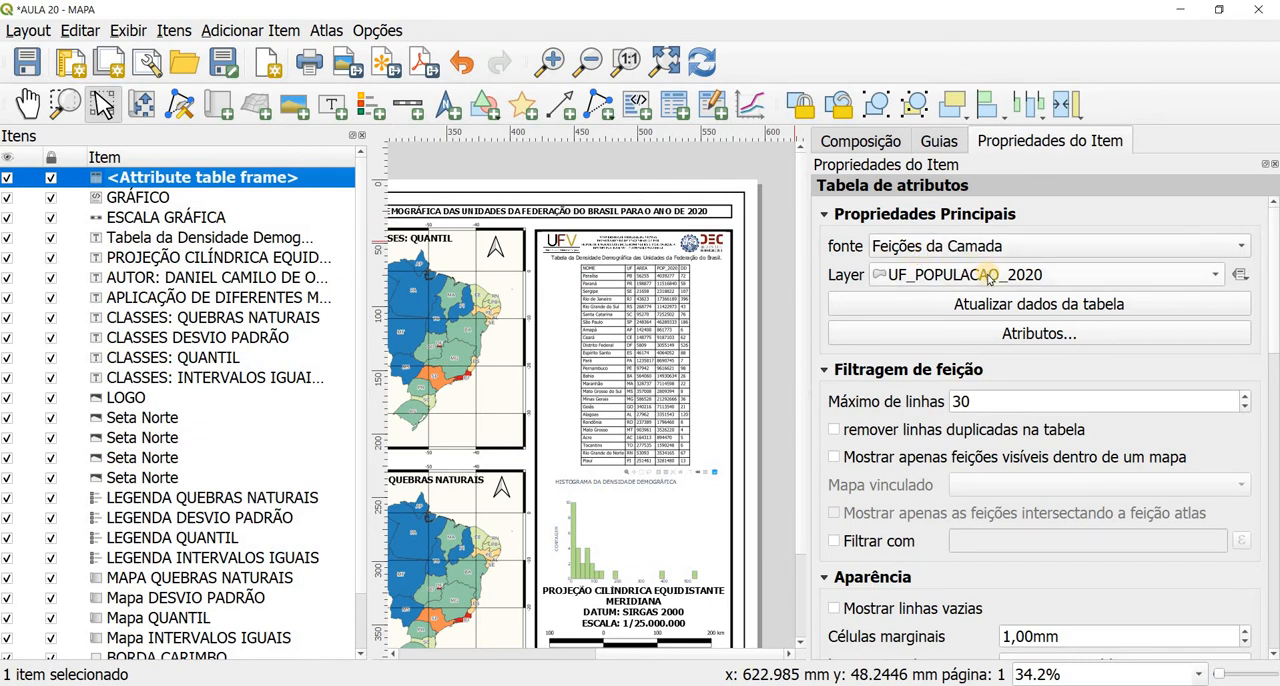
{"action": "left_click", "coordinate": [1001, 334]}
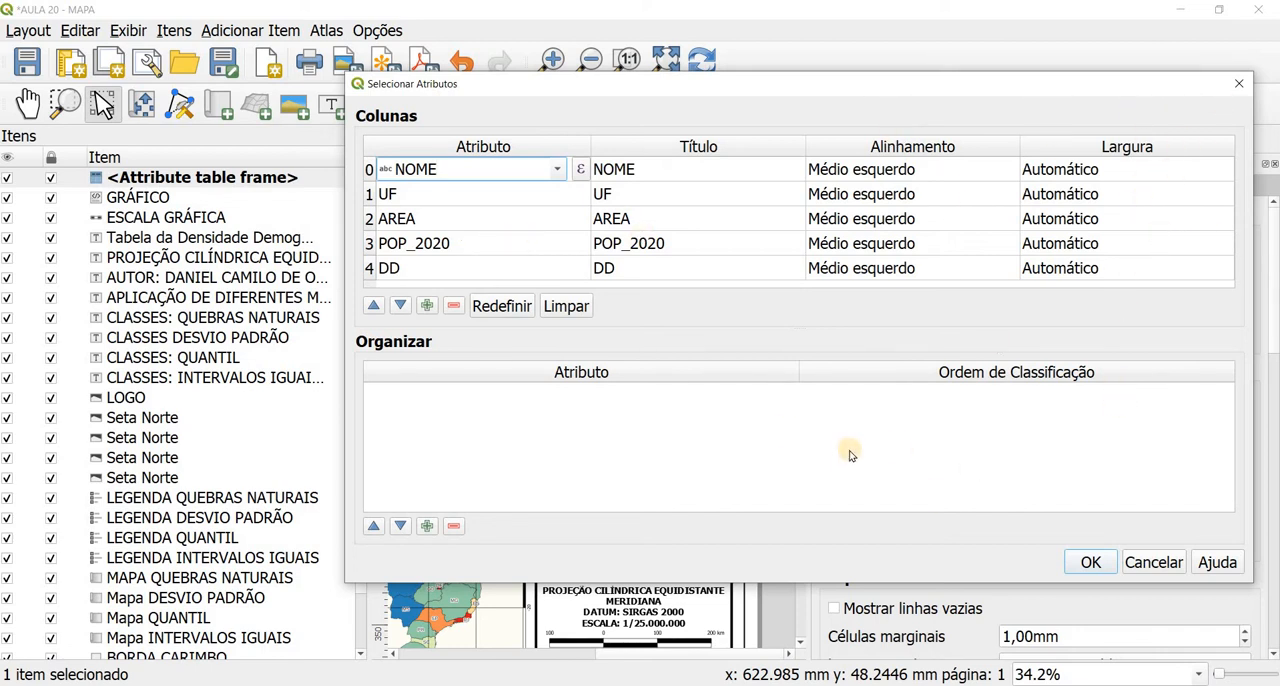
{"action": "left_click", "coordinate": [1090, 562]}
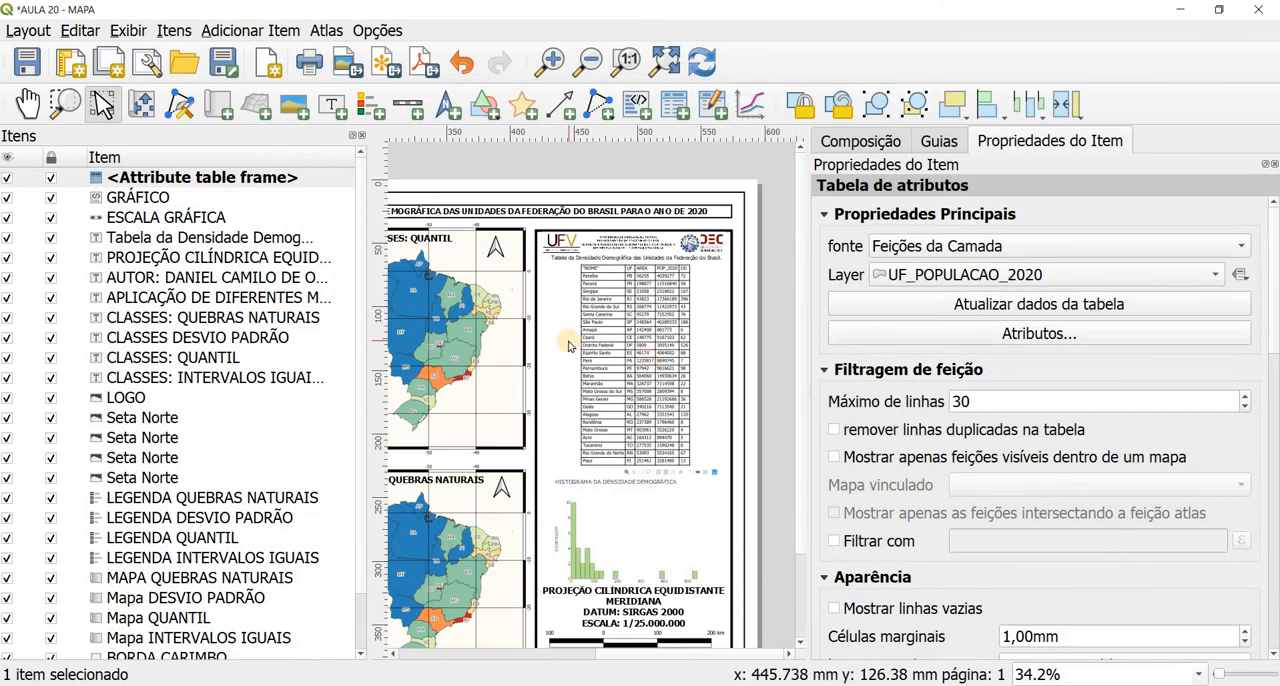
Step: Examine the filled attribute table, the histogram and the four maps across the layout page
{"action": "scroll", "coordinate": [656, 497], "scroll_direction": "down", "scroll_amount": 1}
{"action": "scroll", "coordinate": [759, 452], "scroll_direction": "up", "scroll_amount": 2}
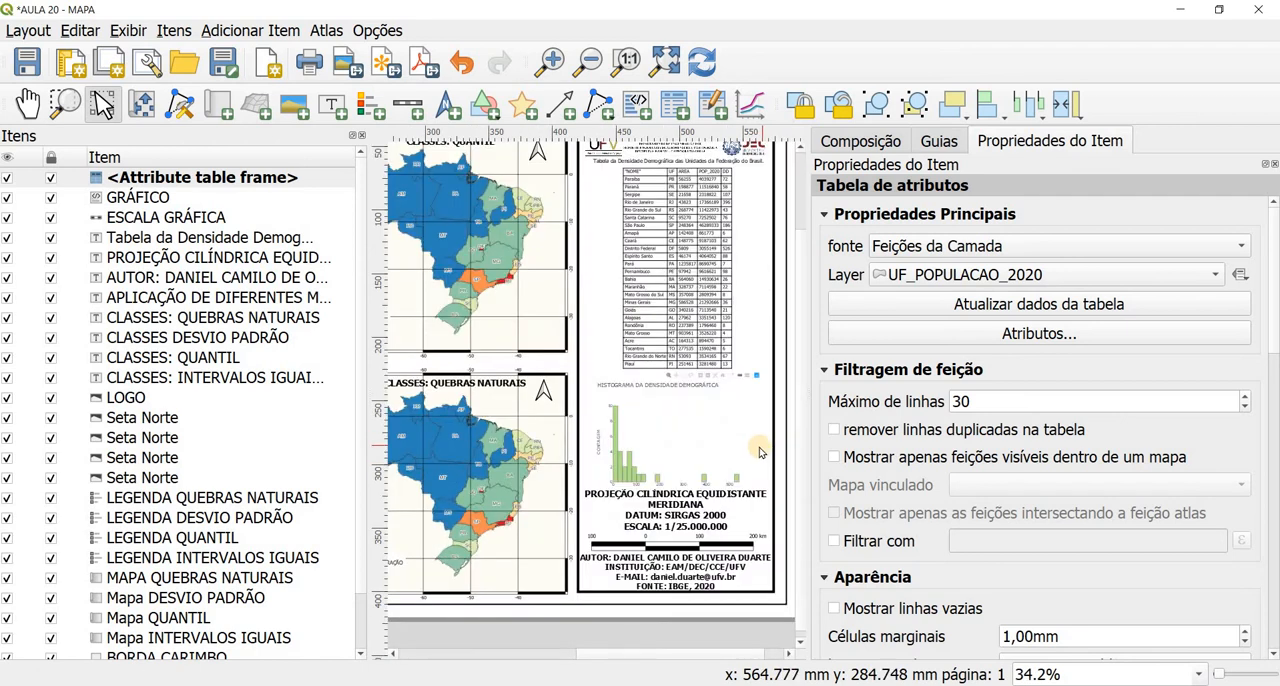
{"action": "scroll", "coordinate": [759, 452], "scroll_direction": "up", "scroll_amount": 1}
{"action": "scroll", "coordinate": [759, 452], "scroll_direction": "down", "scroll_amount": 1}
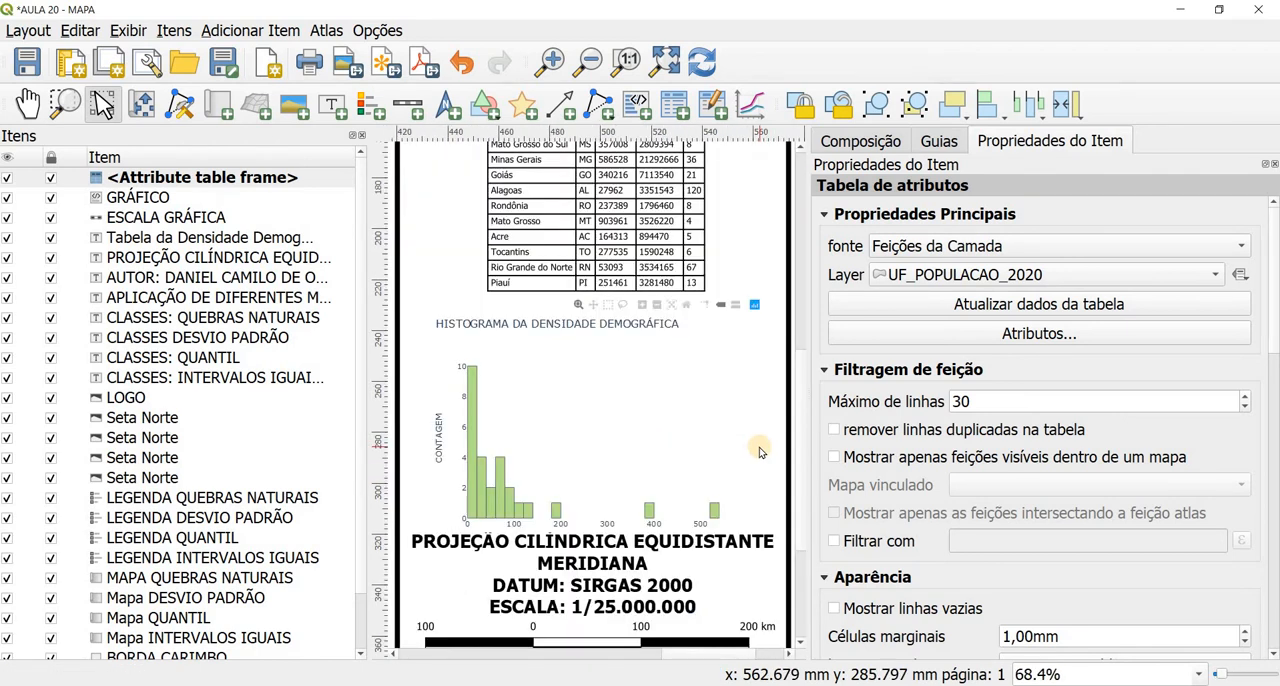
{"action": "scroll", "coordinate": [682, 424], "scroll_direction": "down", "scroll_amount": 1}
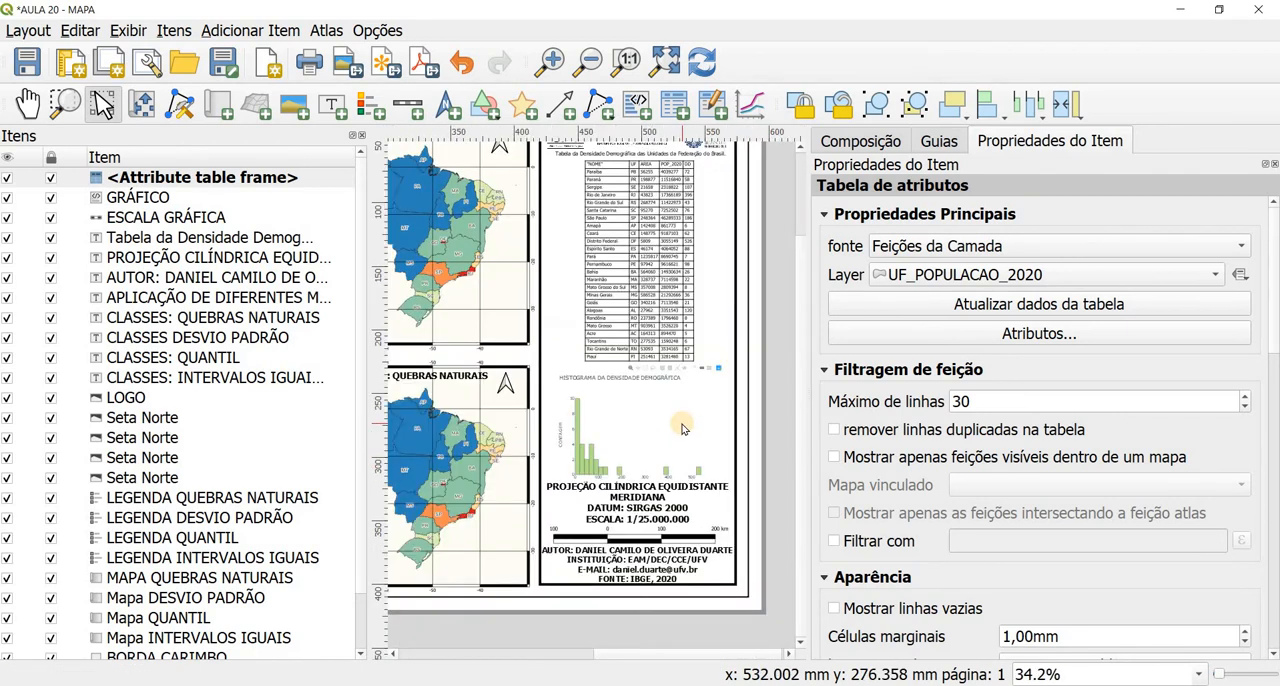
{"action": "scroll", "coordinate": [682, 424], "scroll_direction": "down", "scroll_amount": 1}
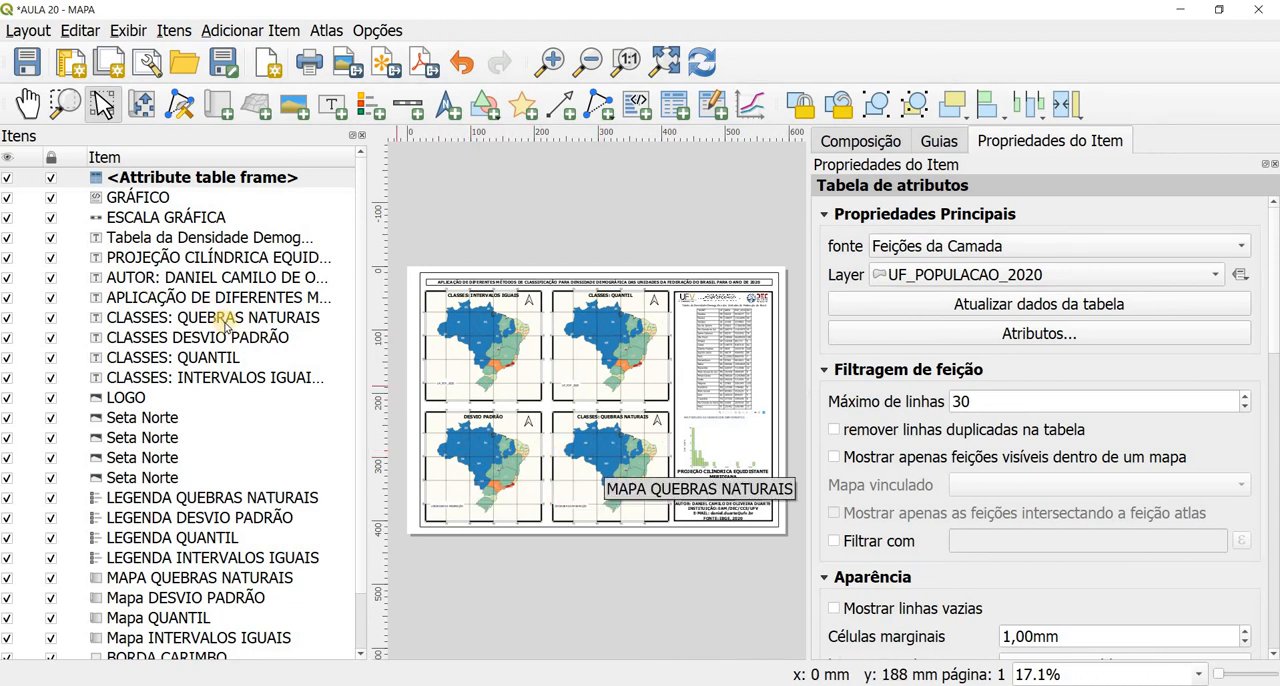
Step: Check the layer and style locks of the four layout maps and lock the layer styles of Mapa QUANTIL
{"action": "scroll", "coordinate": [238, 355], "scroll_direction": "down", "scroll_amount": 1}
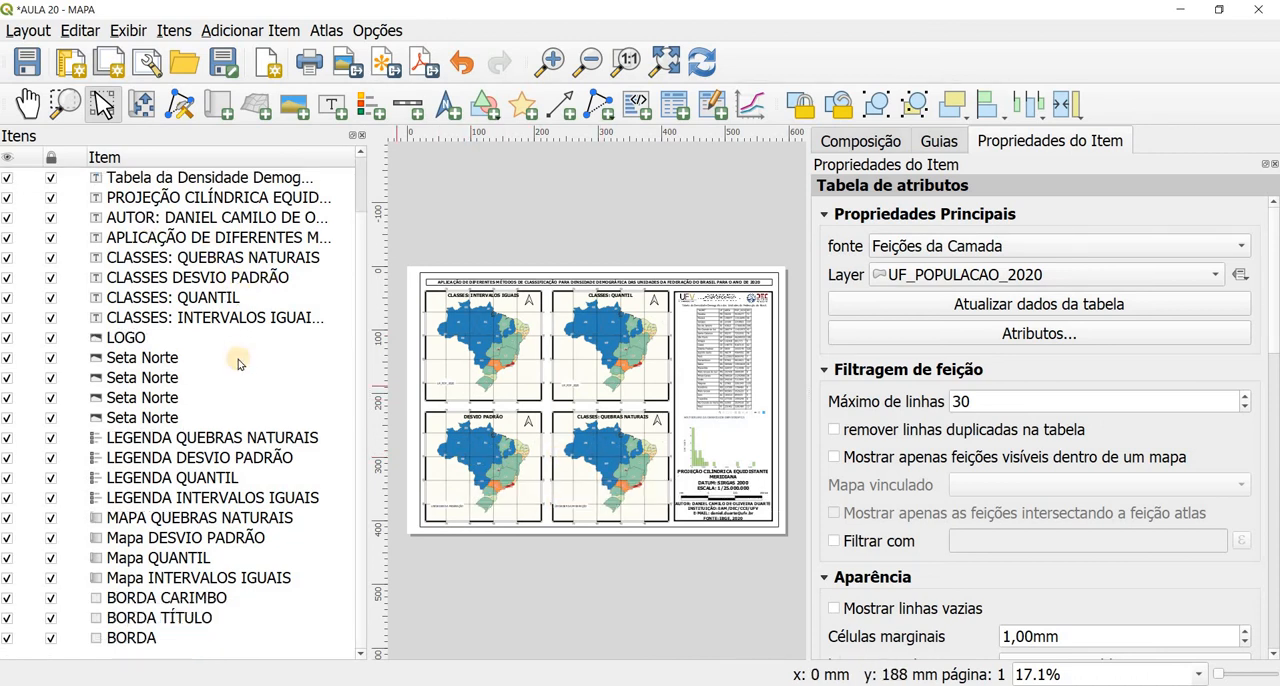
{"action": "left_click", "coordinate": [143, 578]}
{"action": "left_click", "coordinate": [136, 560]}
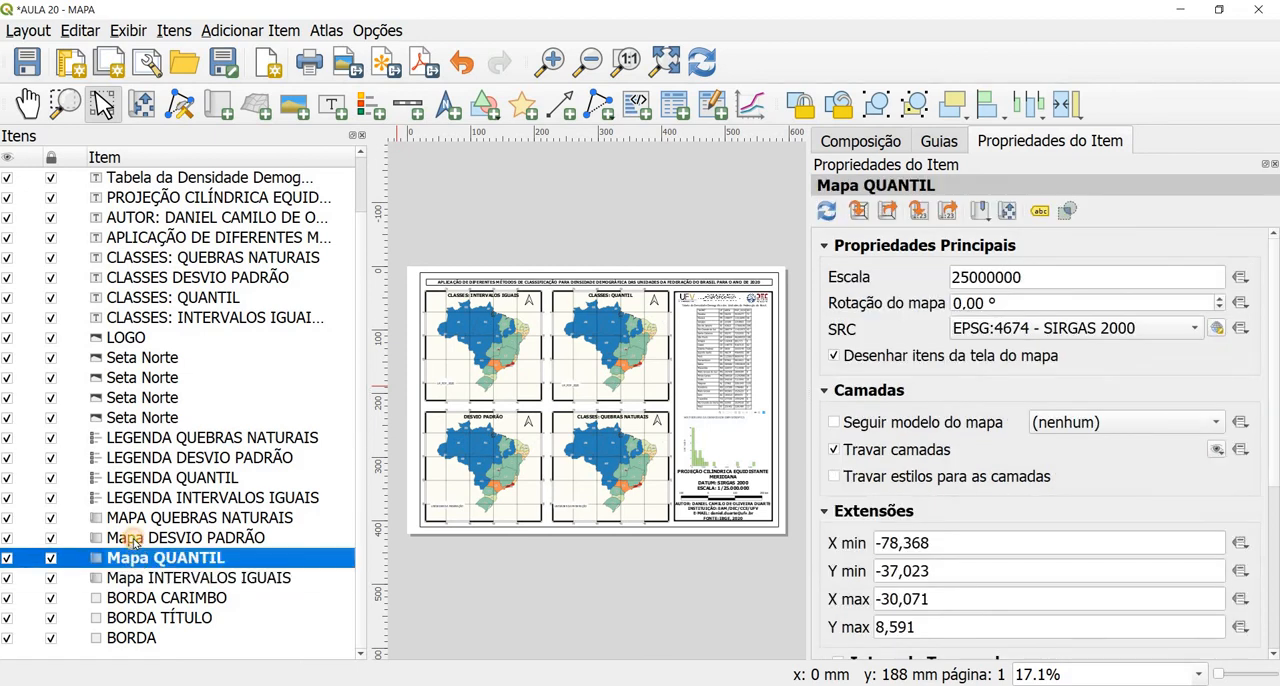
{"action": "left_click", "coordinate": [133, 538]}
{"action": "left_click", "coordinate": [136, 518]}
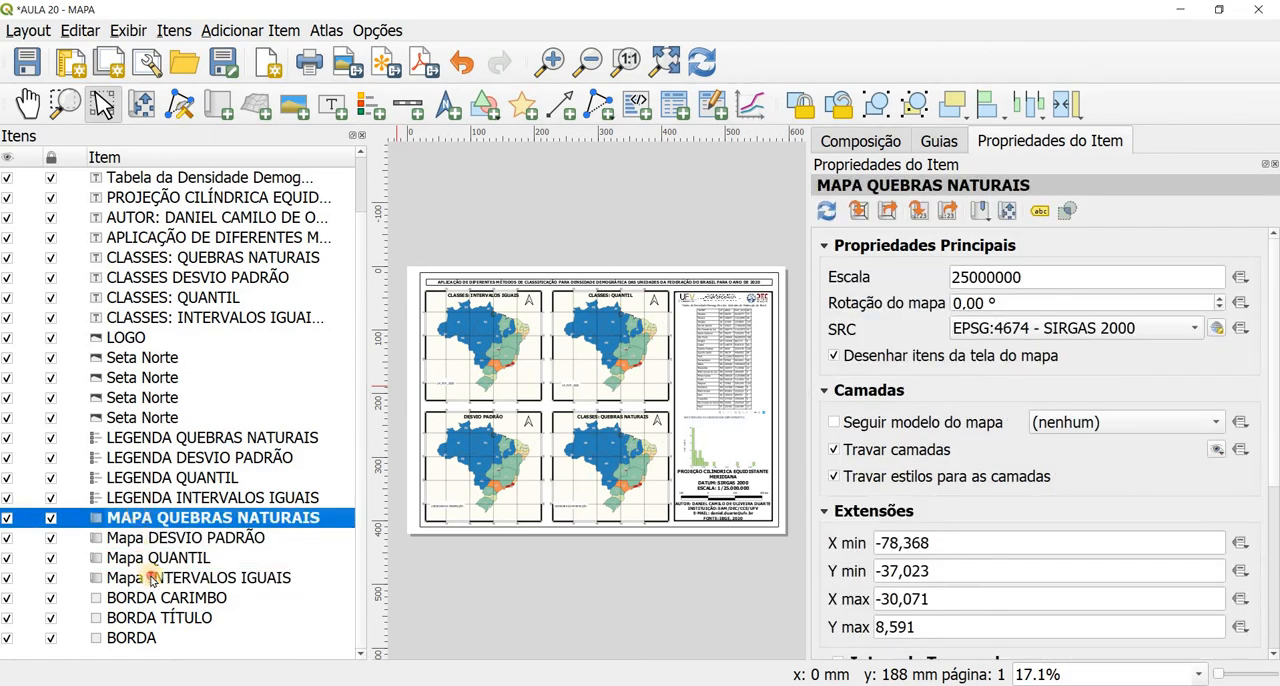
{"action": "left_click", "coordinate": [151, 579]}
{"action": "left_click", "coordinate": [151, 558]}
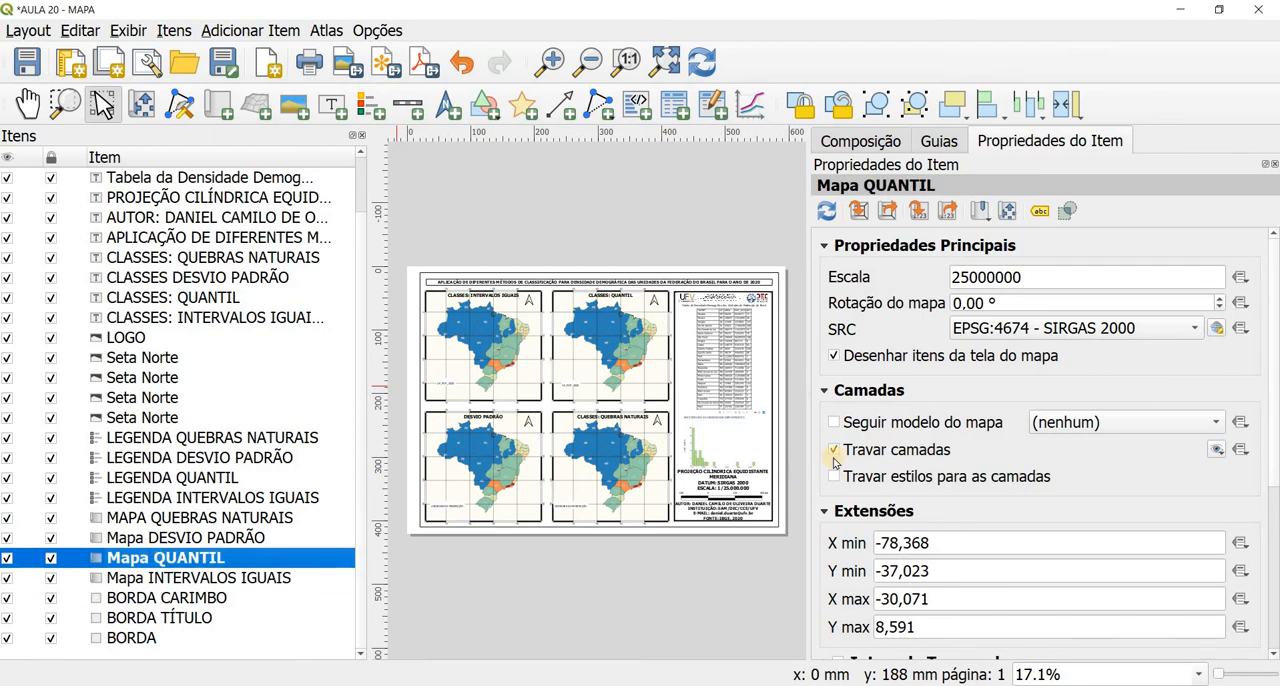
{"action": "left_click", "coordinate": [836, 477]}
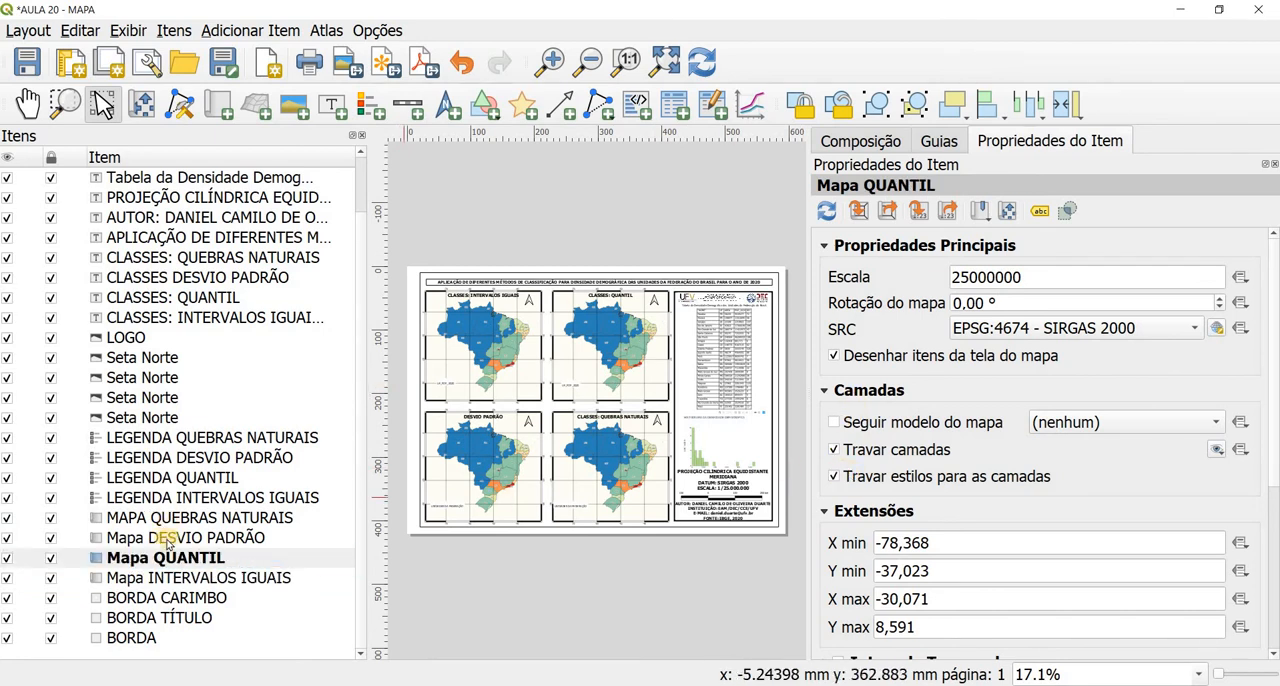
{"action": "left_click", "coordinate": [165, 538]}
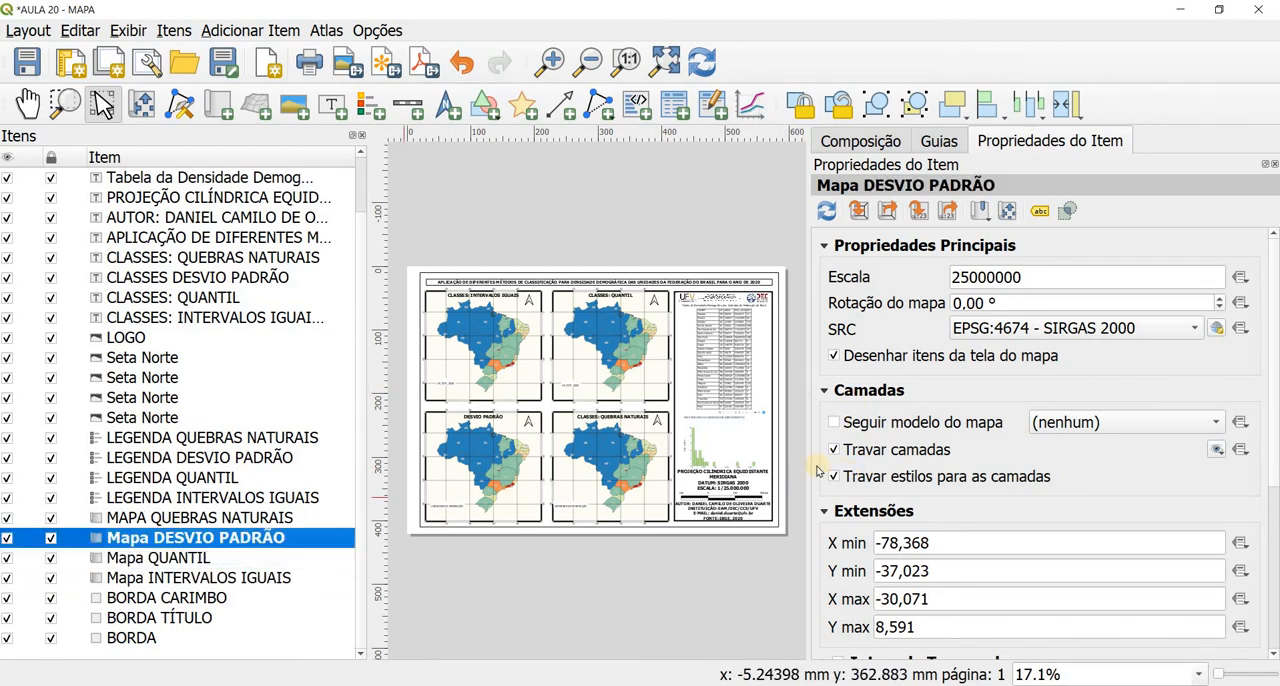
{"action": "left_click", "coordinate": [173, 517]}
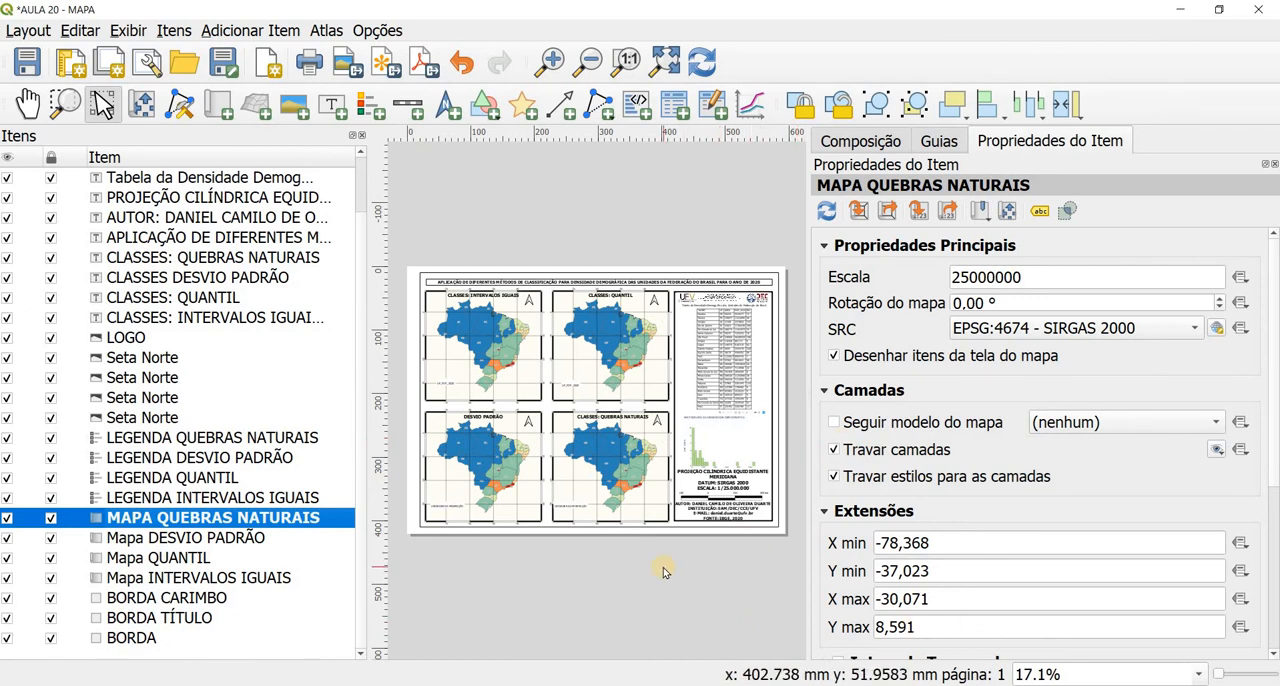
Step: Check the linked map, legend items and automatic update setting of each of the four legends
{"action": "left_click", "coordinate": [166, 498]}
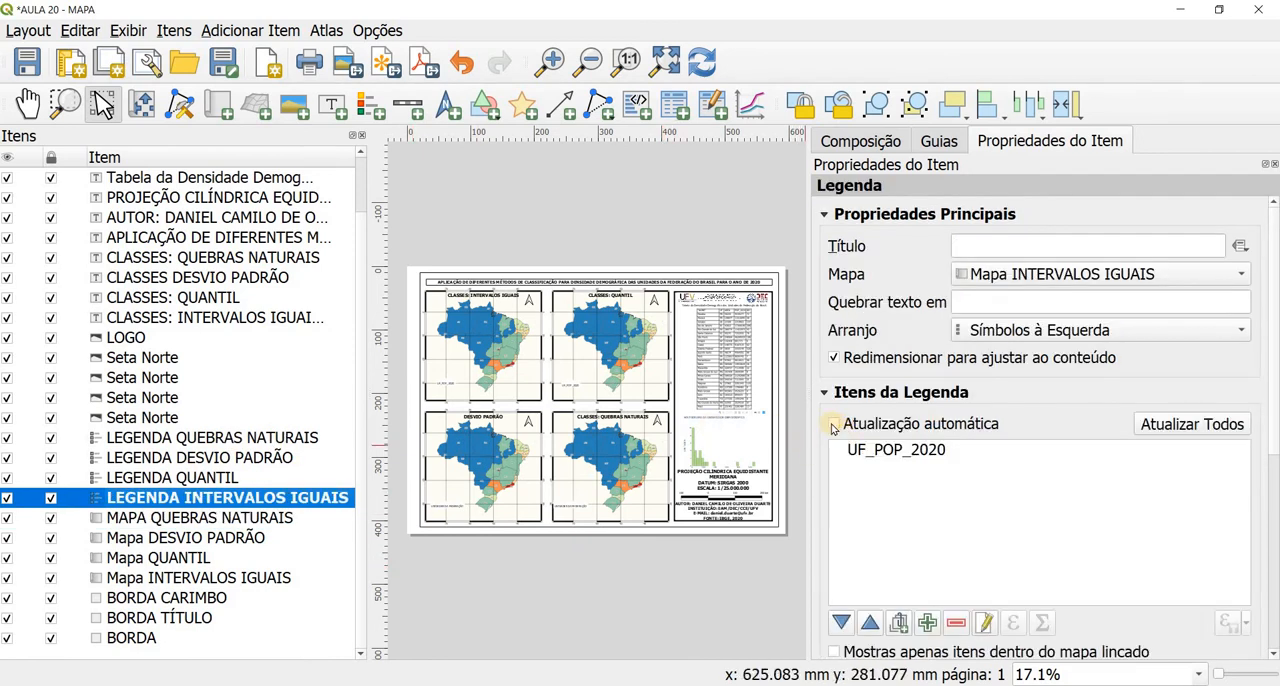
{"action": "left_click", "coordinate": [128, 478]}
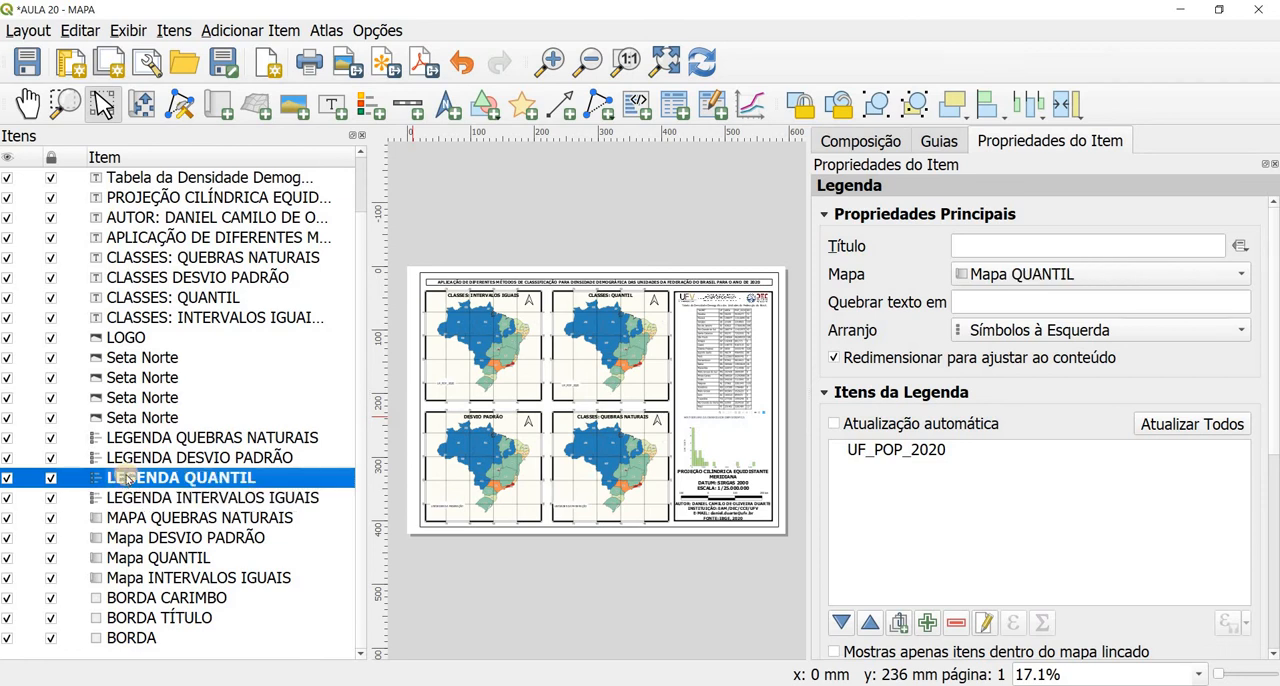
{"action": "left_click", "coordinate": [130, 459]}
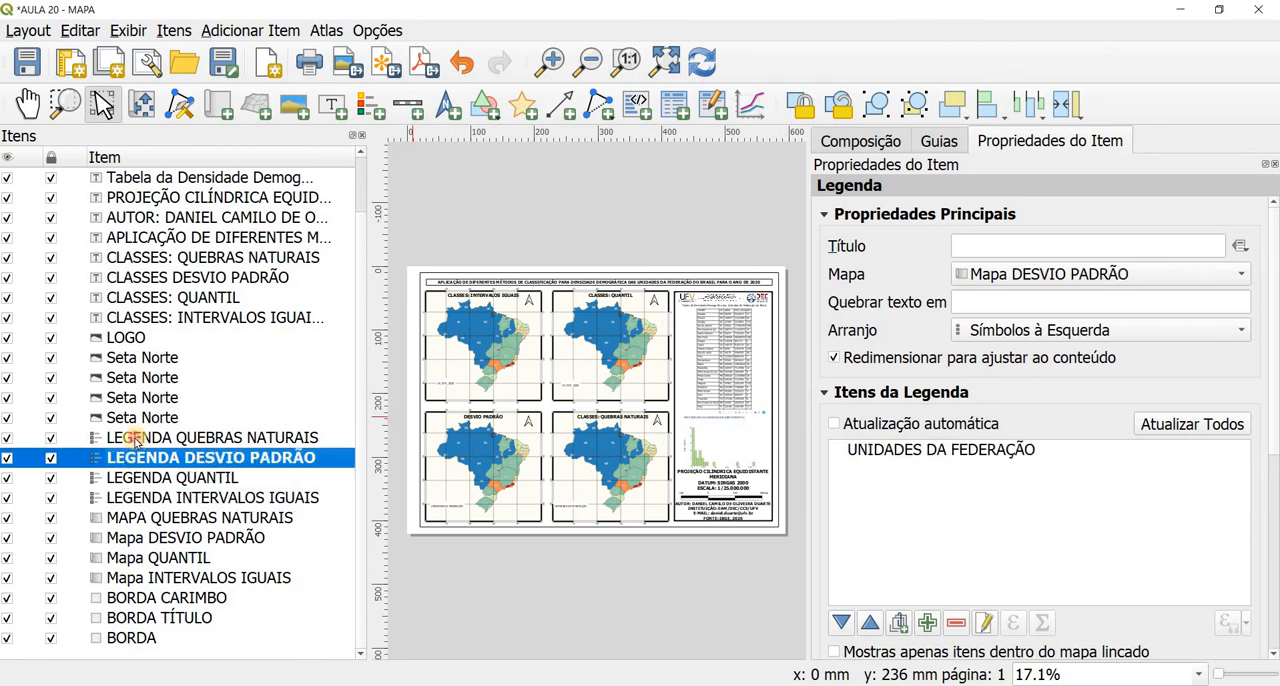
{"action": "left_click", "coordinate": [136, 441]}
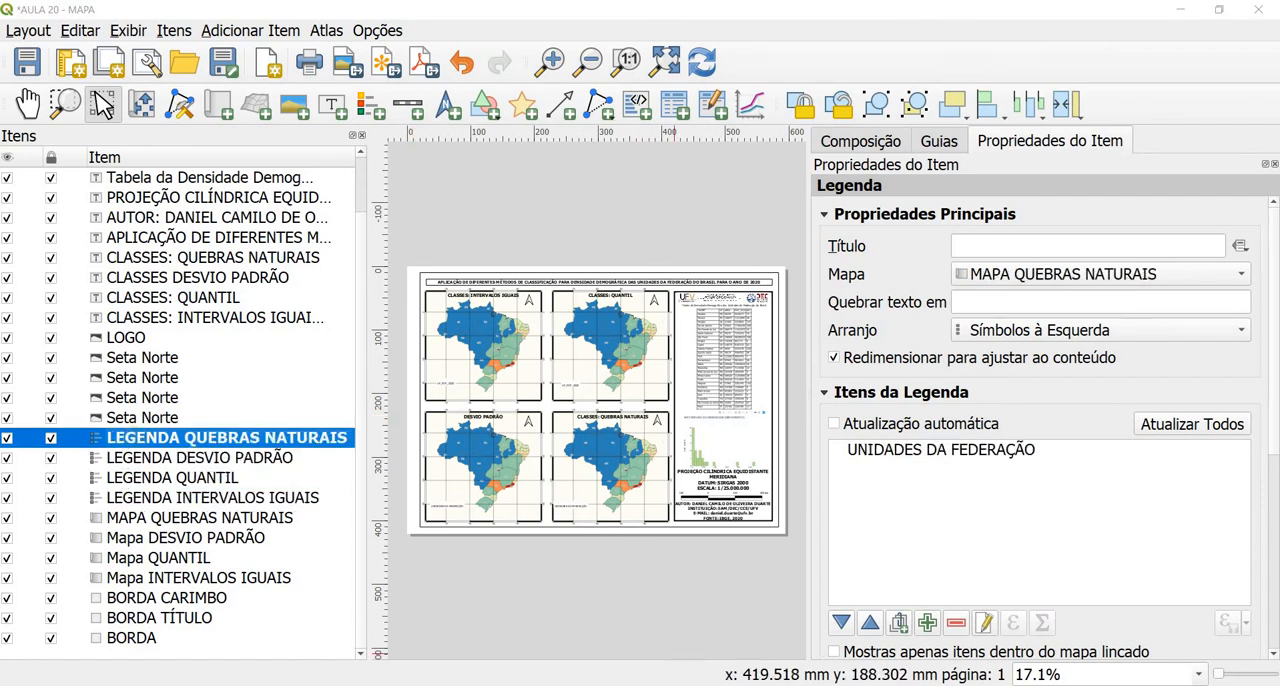
Step: Switch to the QGIS project window, classify UF_POPULACAO_2020 with the Intervalo igual mode and expand its classes in the layer tree
{"action": "left_click", "coordinate": [640, 650]}
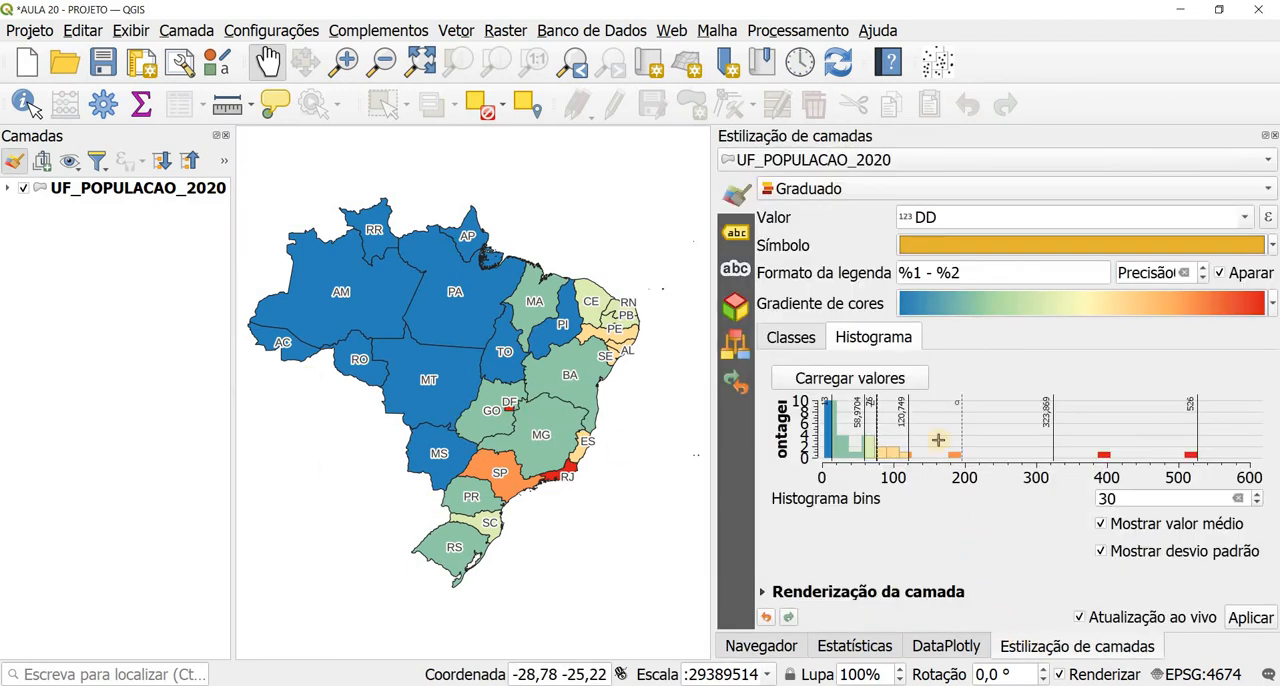
{"action": "left_click", "coordinate": [798, 341]}
{"action": "left_click", "coordinate": [894, 502]}
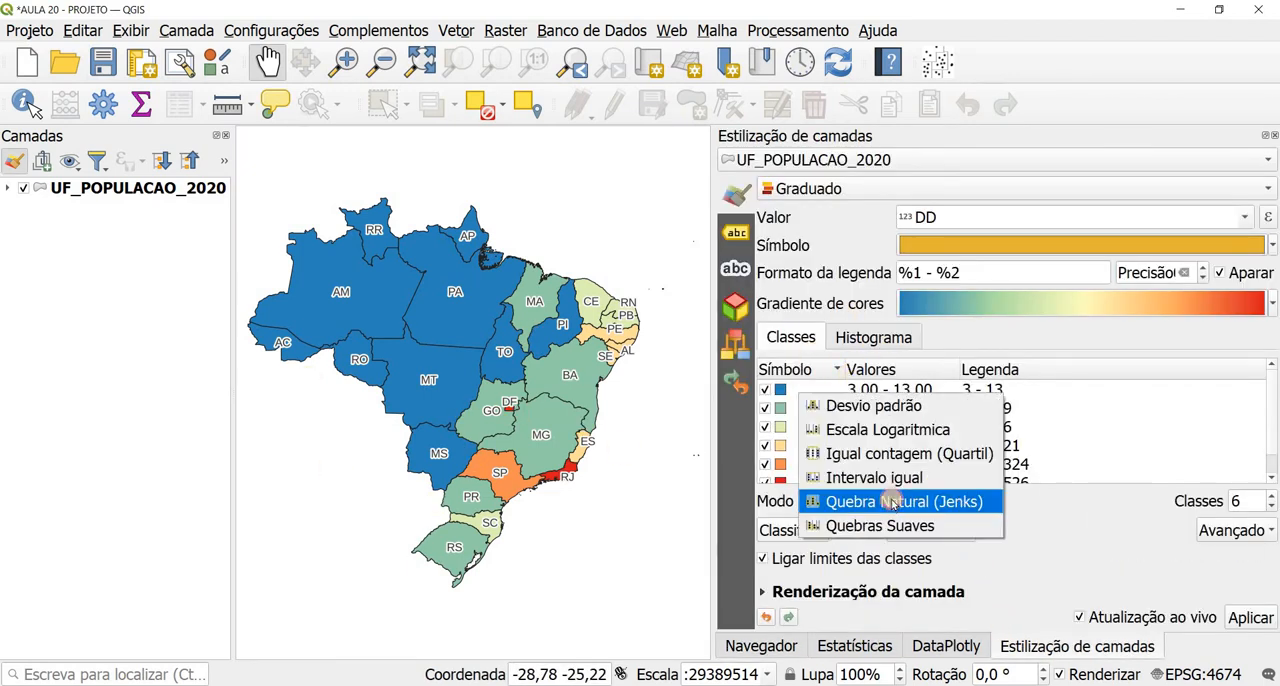
{"action": "left_click", "coordinate": [880, 476]}
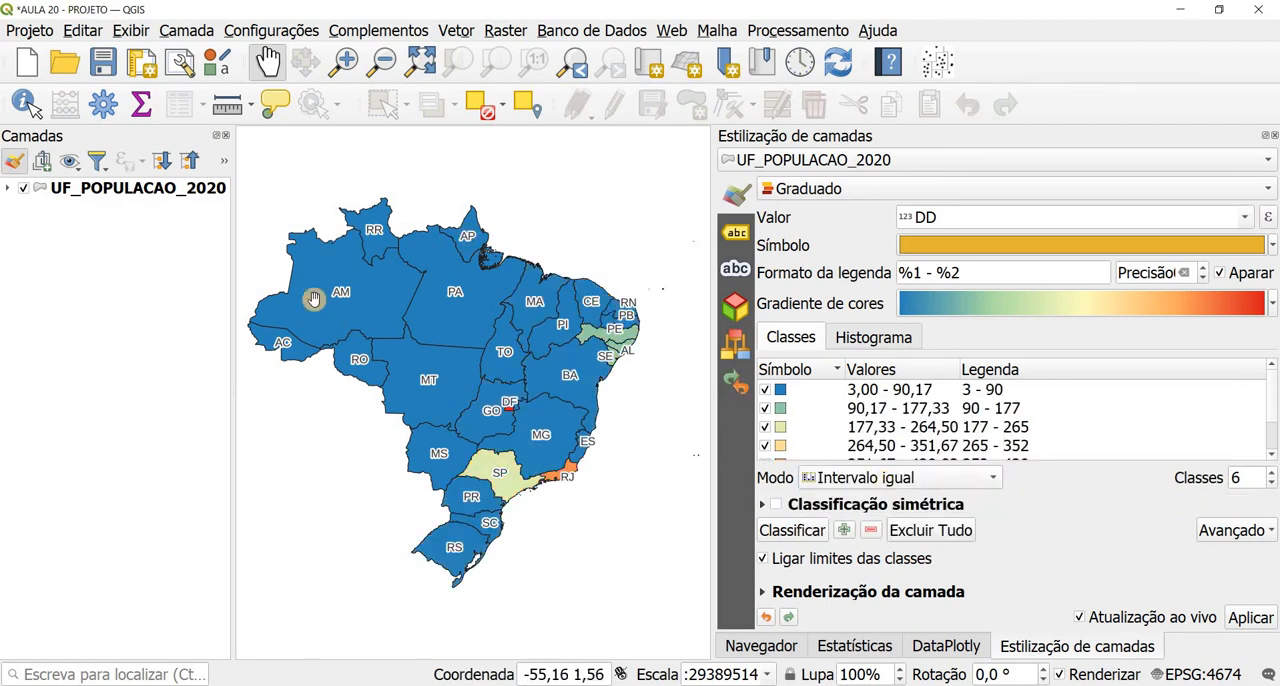
{"action": "left_click", "coordinate": [8, 189]}
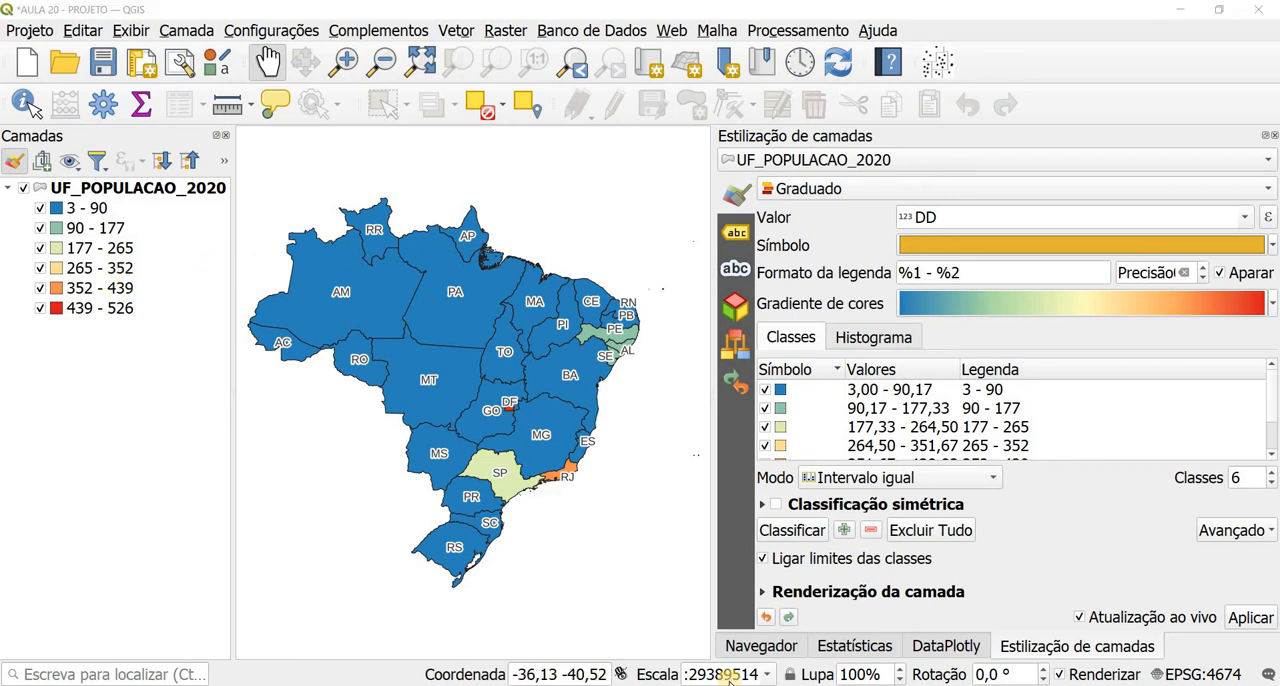
Step: Return to the layout and unlock Mapa INTERVALOS IGUAIS to load the new classification, locking its layers and styles again
{"action": "left_click", "coordinate": [791, 634]}
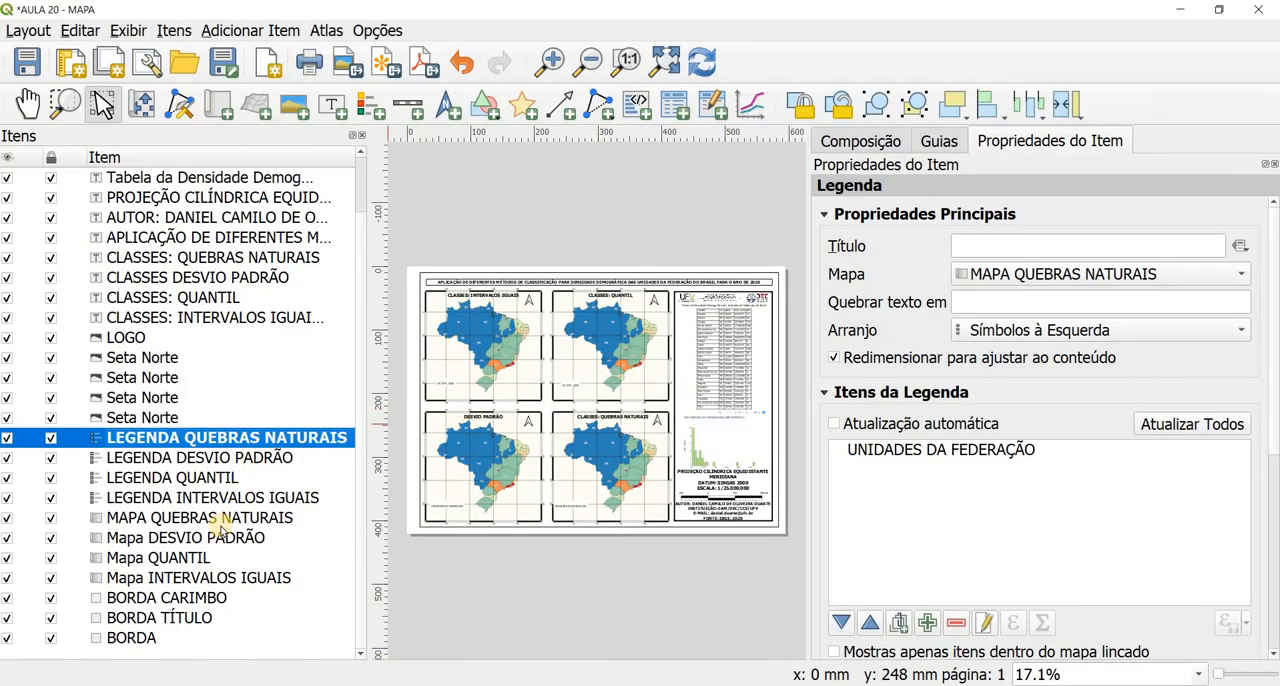
{"action": "left_click", "coordinate": [203, 580]}
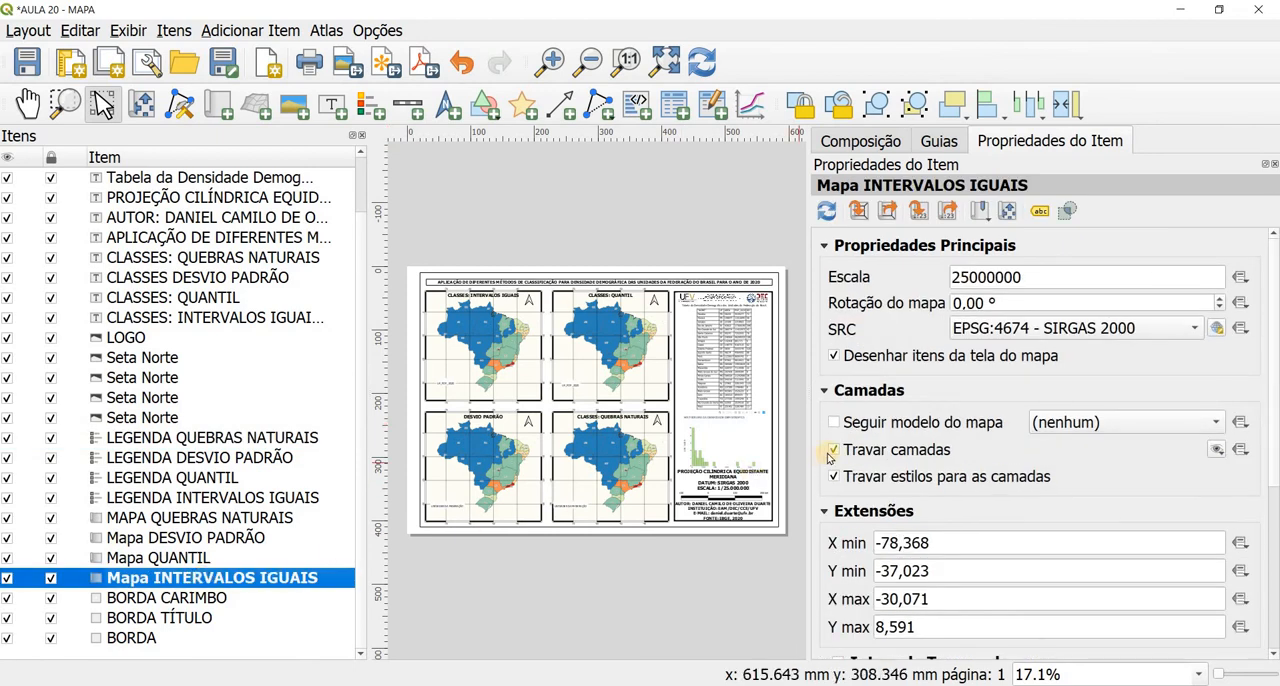
{"action": "left_click", "coordinate": [835, 451]}
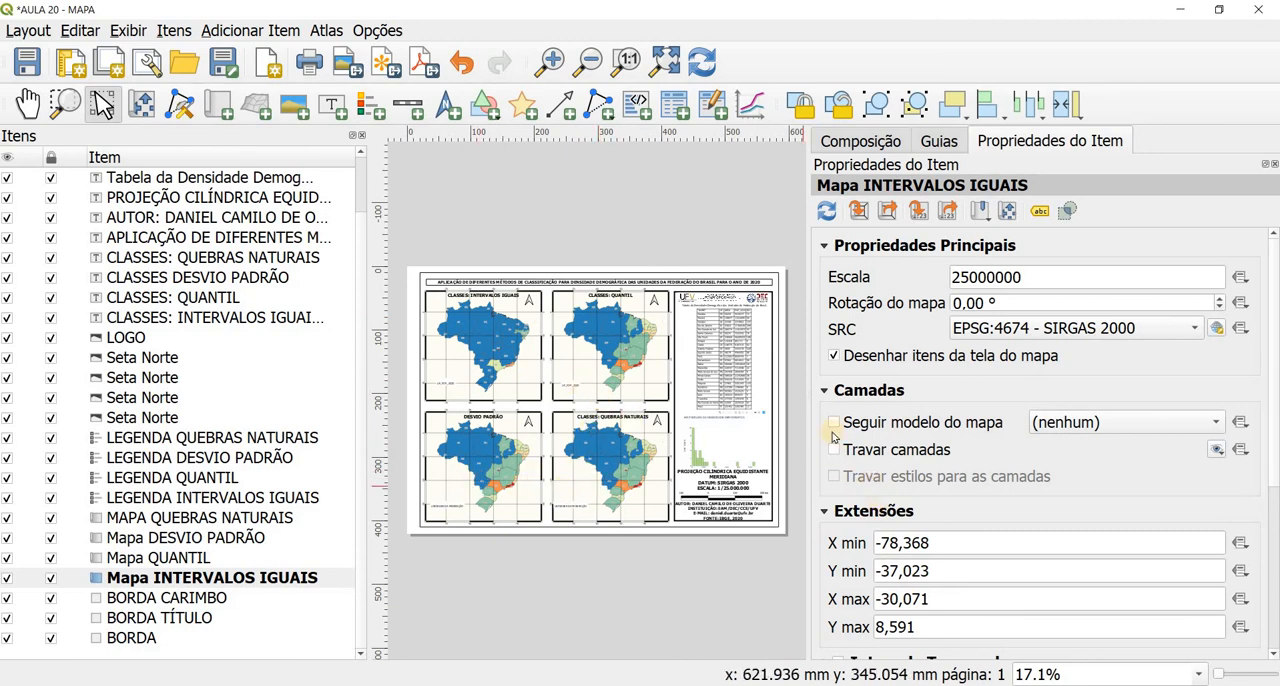
{"action": "left_click", "coordinate": [835, 450]}
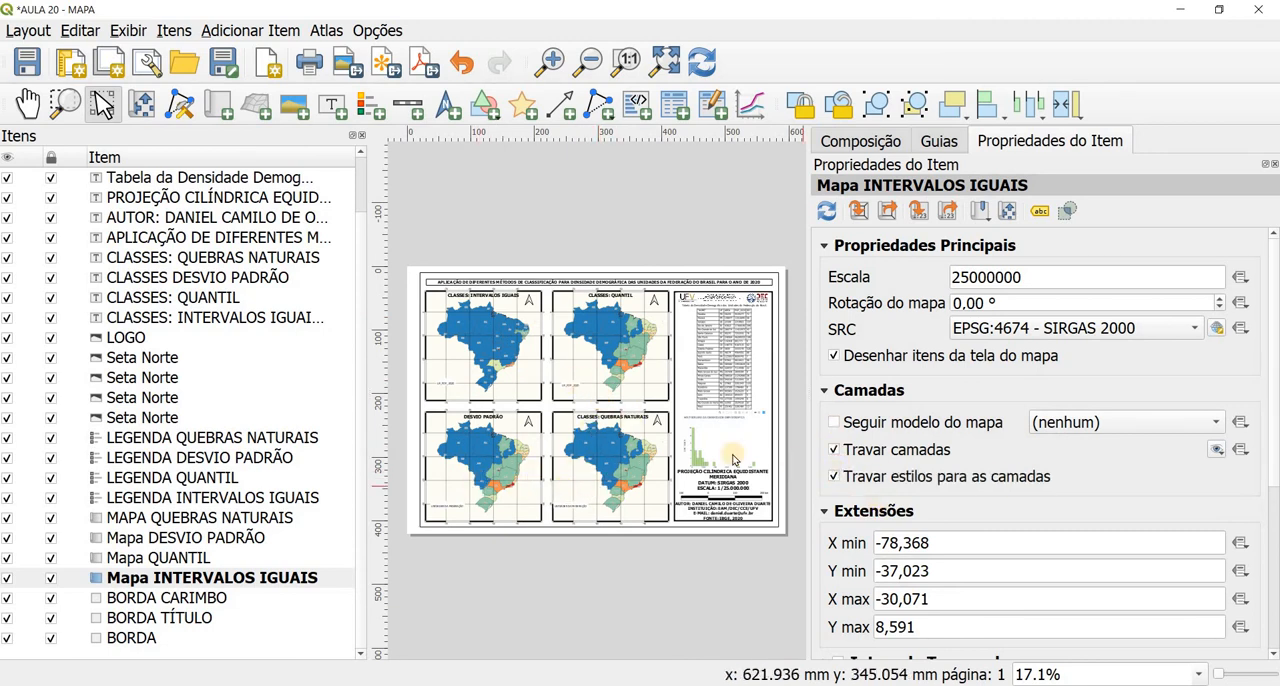
Step: Refresh LEGENDA INTERVALOS IGUAIS by enabling automatic update, and disable it again to keep the equal-interval classes
{"action": "left_click", "coordinate": [260, 493]}
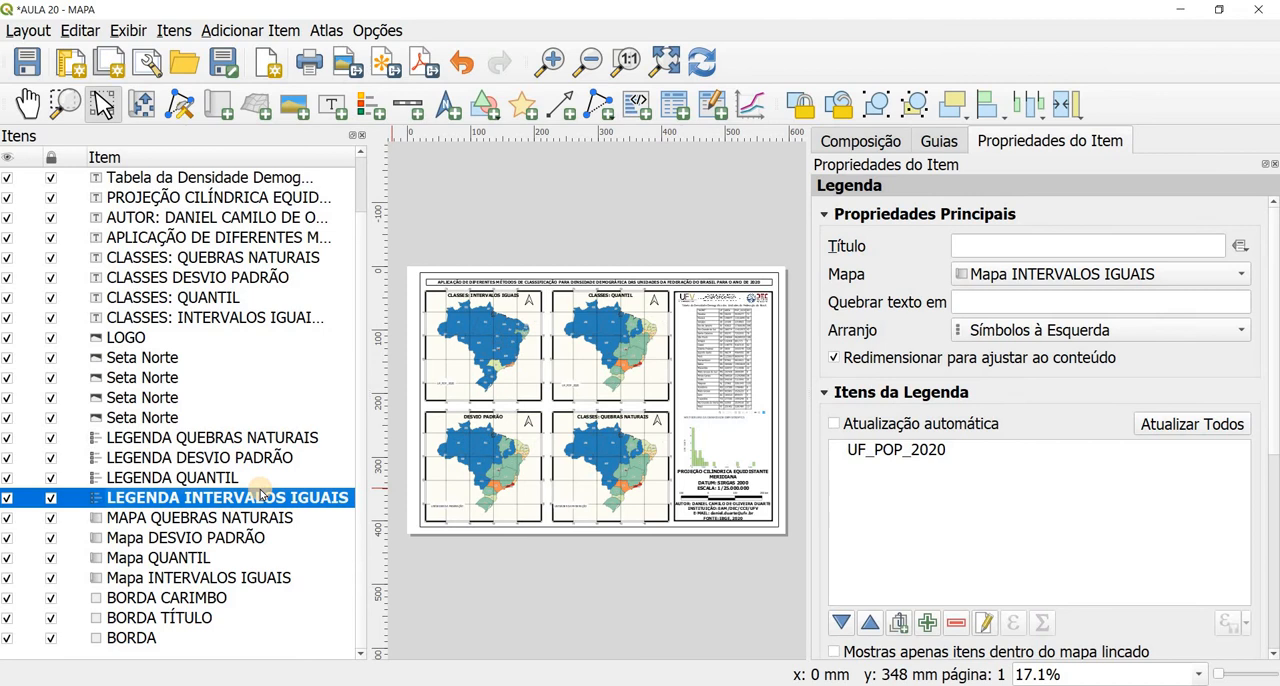
{"action": "left_click", "coordinate": [835, 424]}
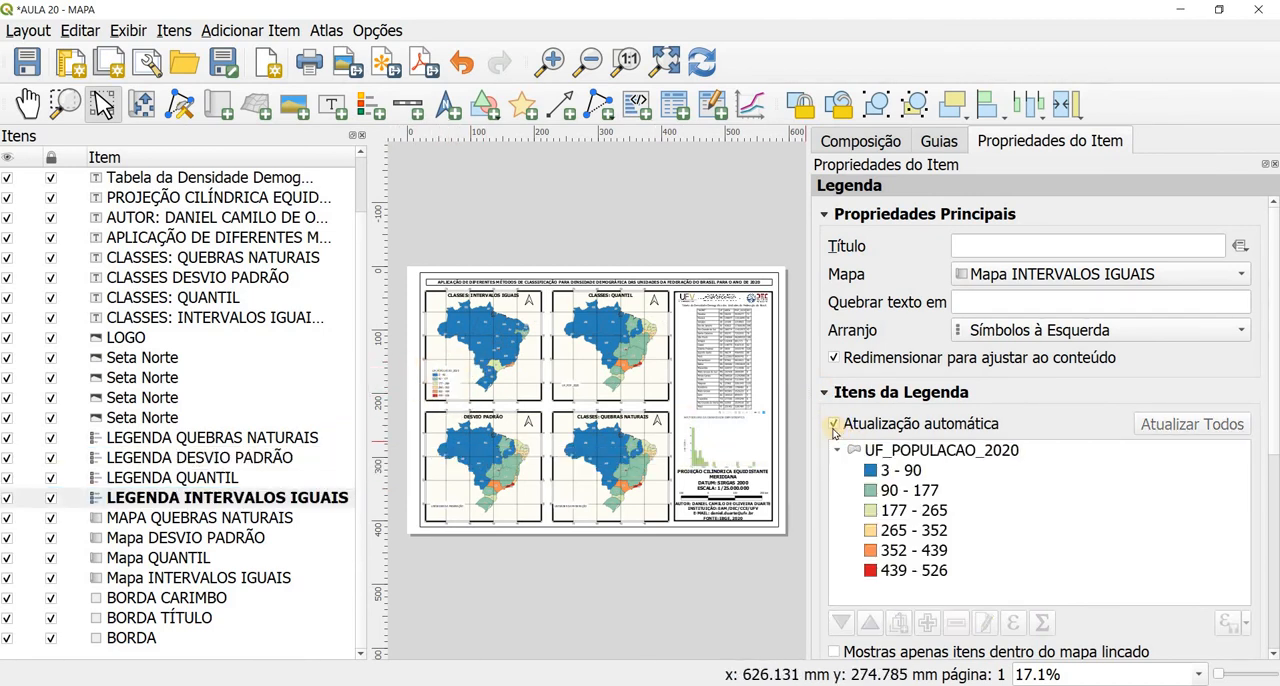
{"action": "left_click", "coordinate": [834, 425]}
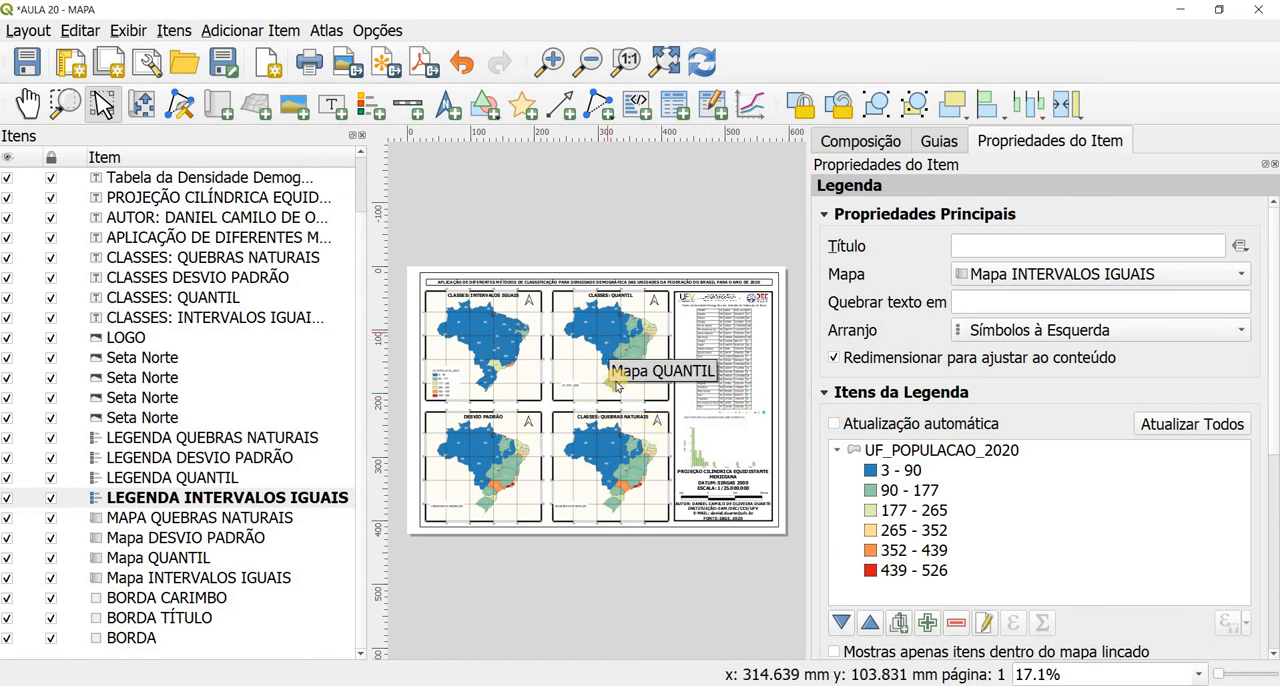
Step: Switch to the QGIS project window and classify UF_POPULACAO_2020 with the Igual contagem (Quartil) mode
{"action": "left_click", "coordinate": [668, 643]}
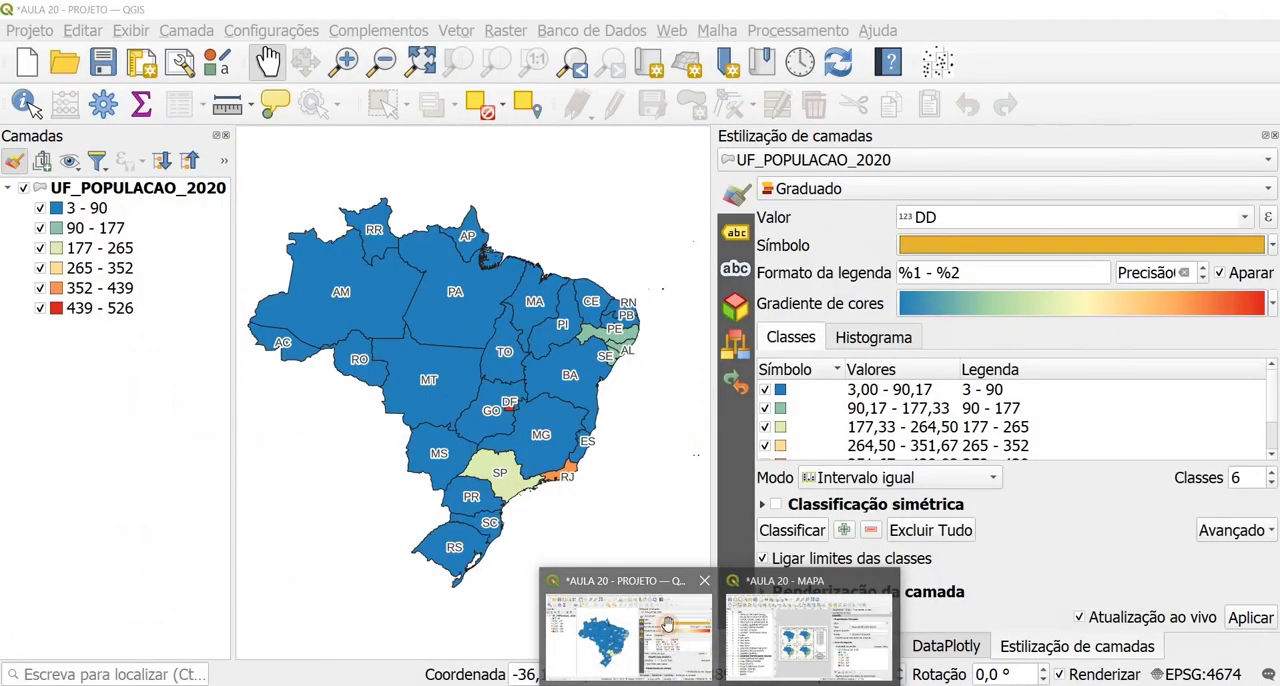
{"action": "left_click", "coordinate": [828, 488]}
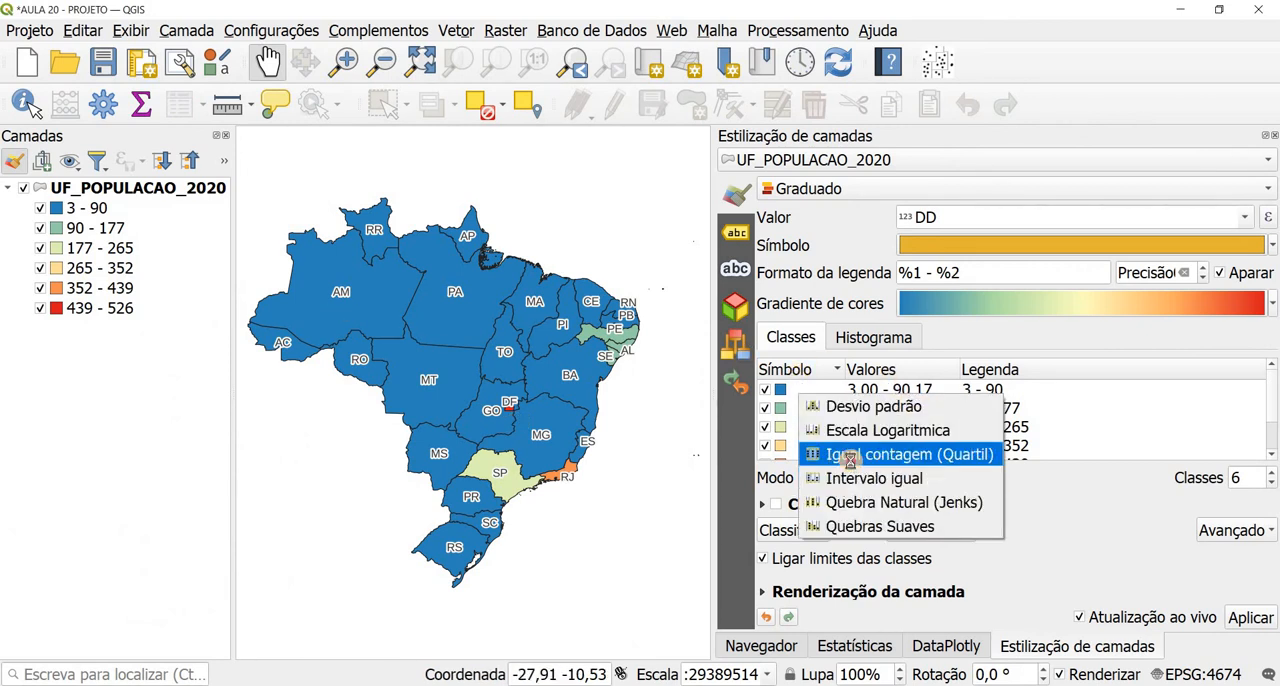
{"action": "left_click", "coordinate": [851, 456]}
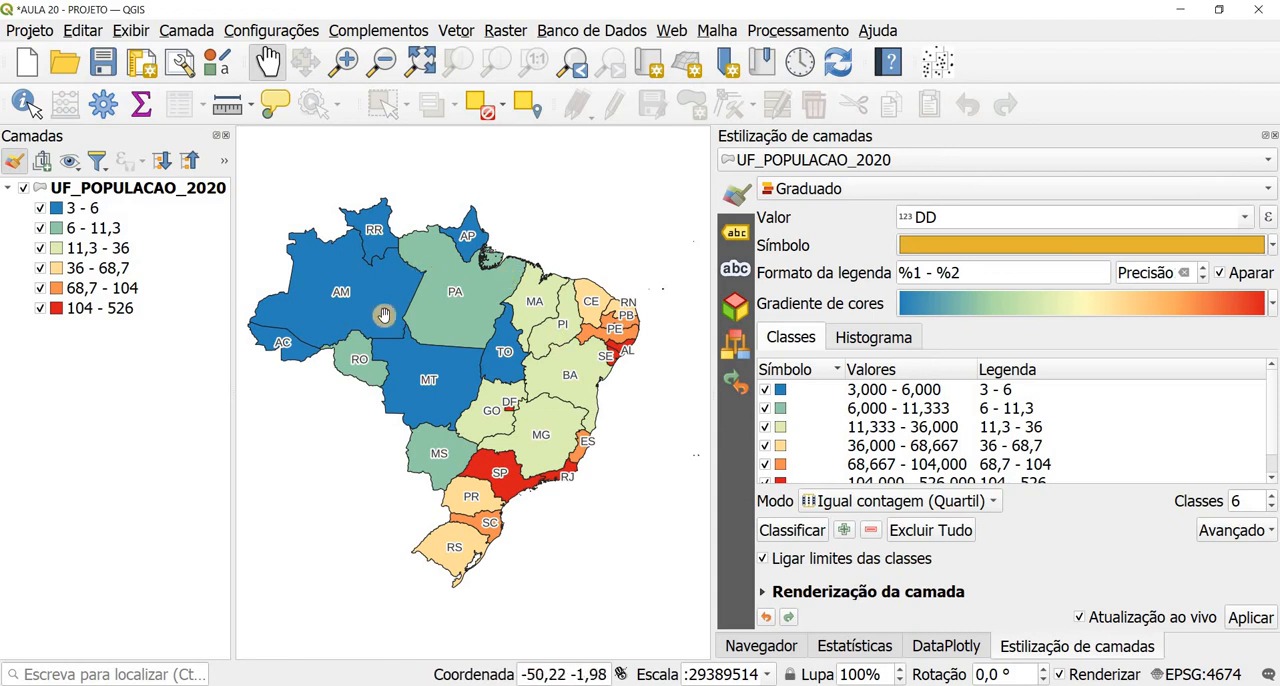
{"action": "left_click", "coordinate": [122, 189]}
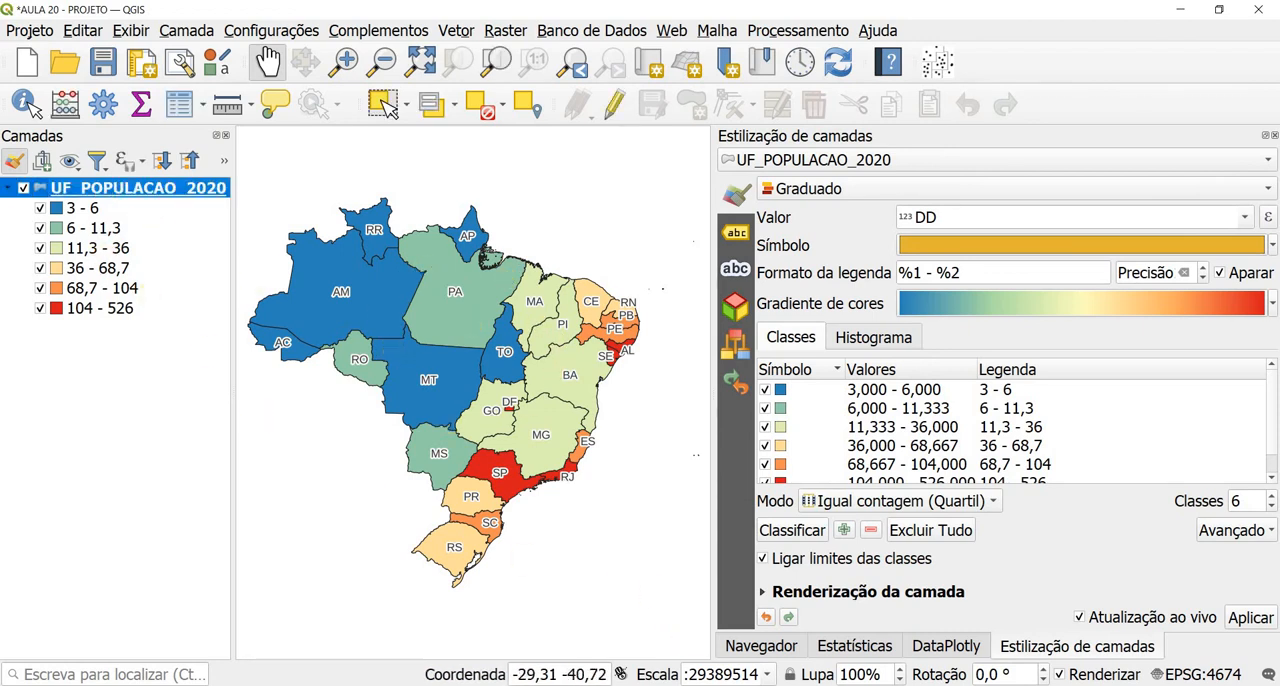
Step: Return to the layout and unlock Mapa QUANTIL to load the quantile classification, locking its layers and styles again
{"action": "left_click", "coordinate": [776, 645]}
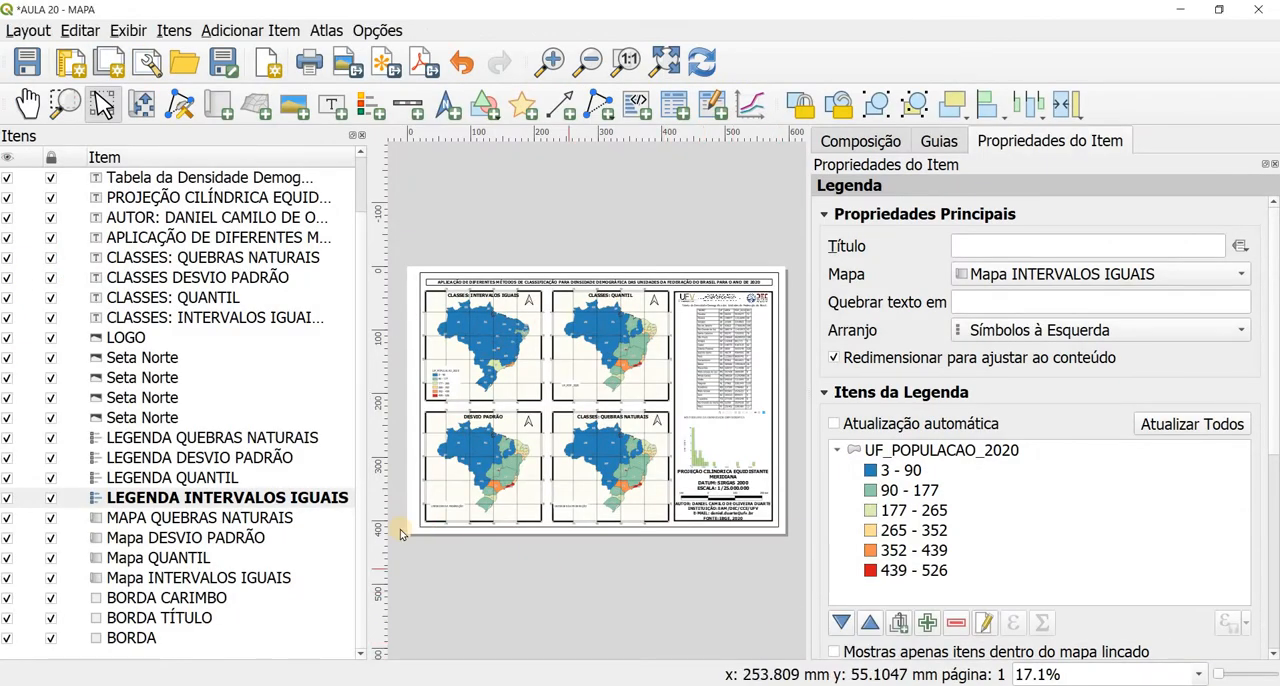
{"action": "left_click", "coordinate": [180, 558]}
{"action": "left_click", "coordinate": [185, 580]}
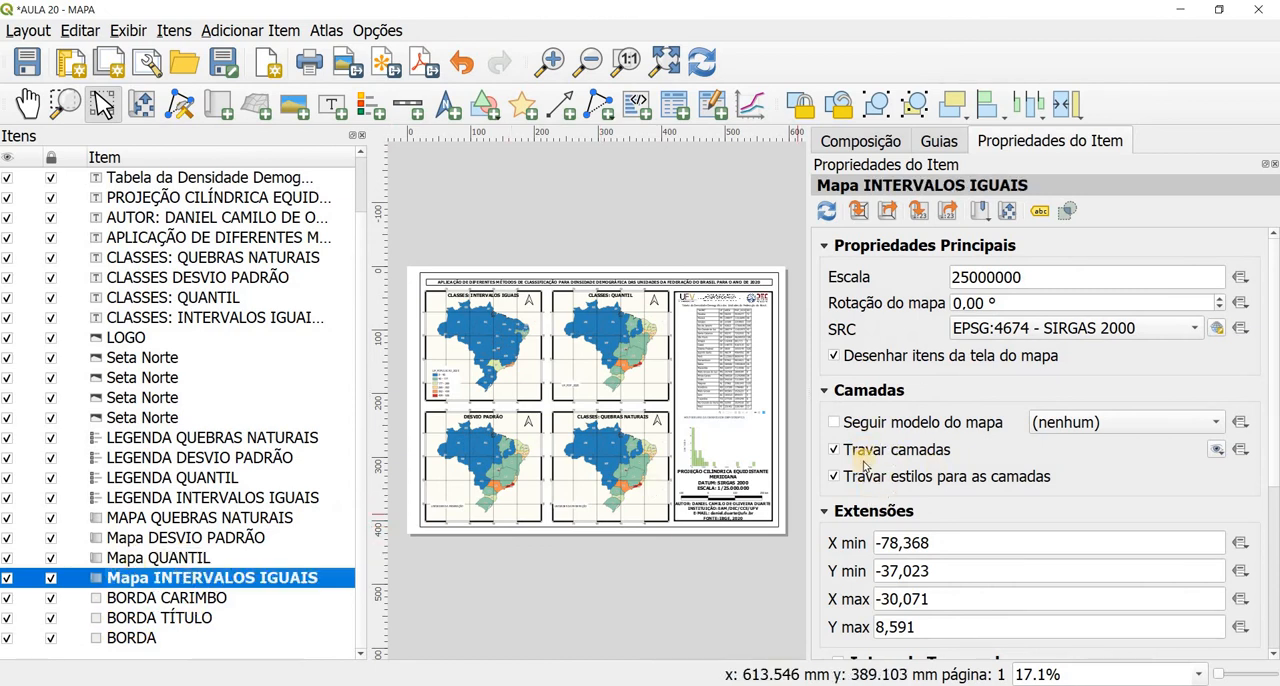
{"action": "left_click", "coordinate": [126, 559]}
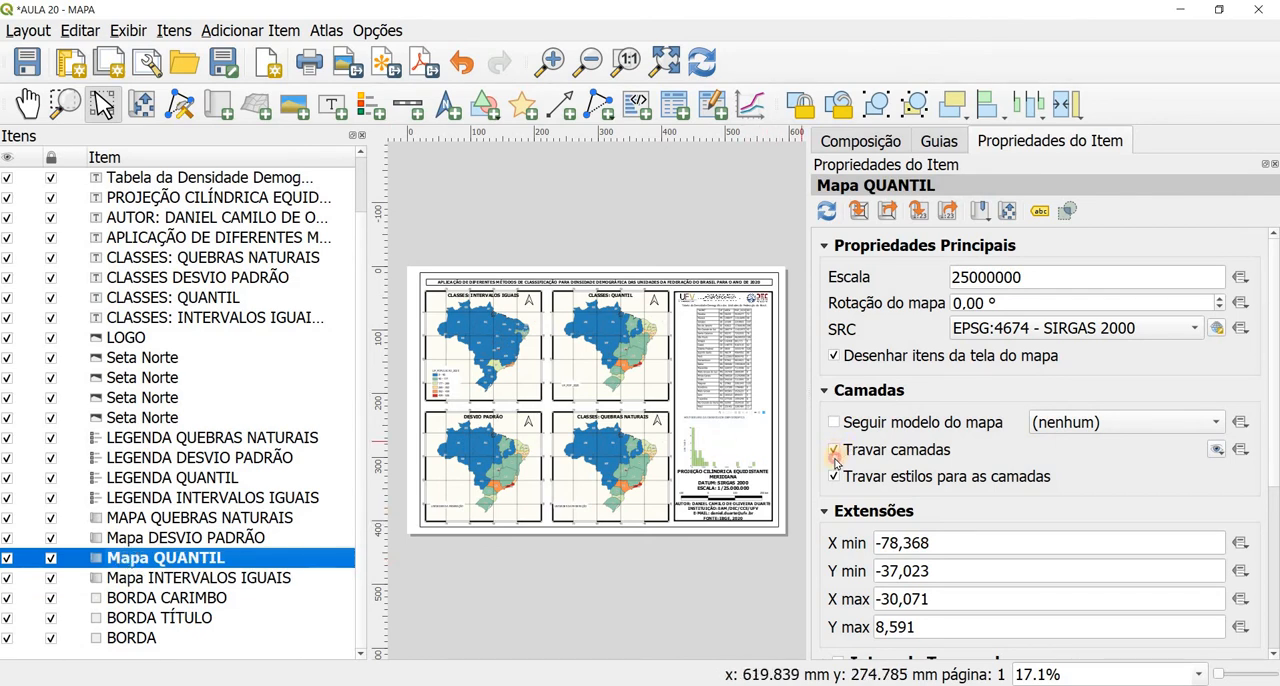
{"action": "left_click", "coordinate": [835, 452]}
{"action": "left_click", "coordinate": [835, 450]}
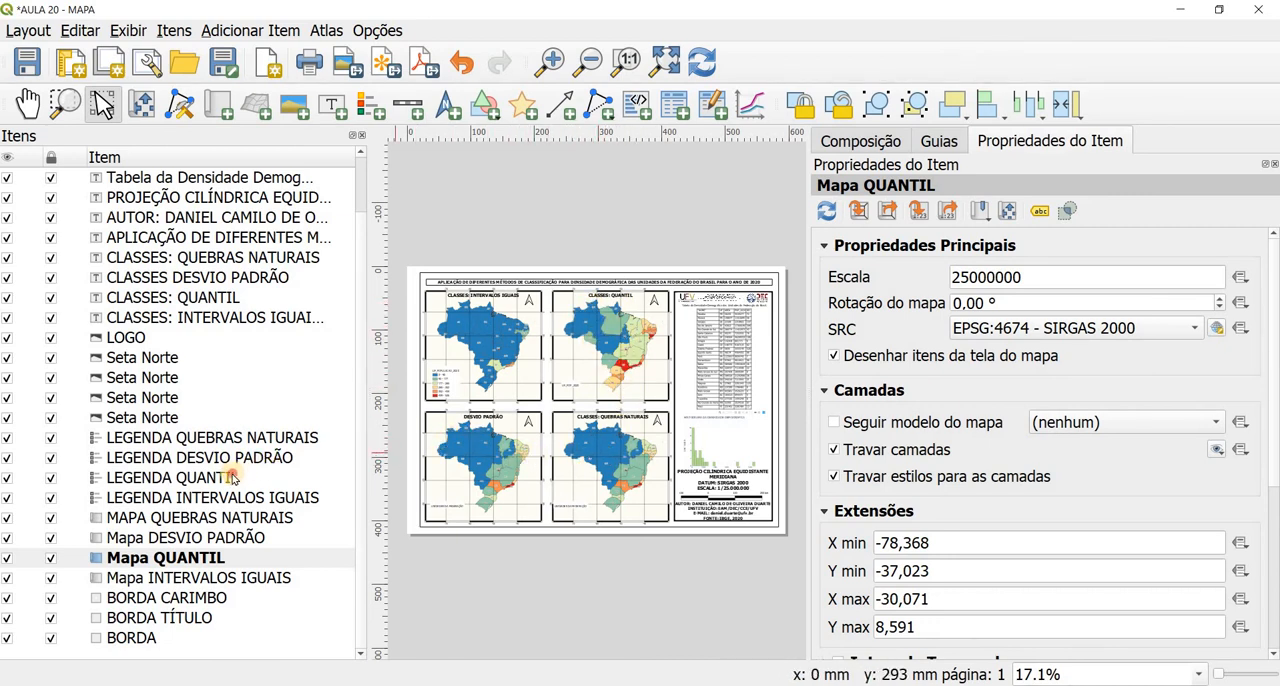
Step: Refresh LEGENDA QUANTIL by enabling automatic update, and disable it again to keep the quantile classes
{"action": "left_click", "coordinate": [229, 478]}
{"action": "left_click", "coordinate": [832, 424]}
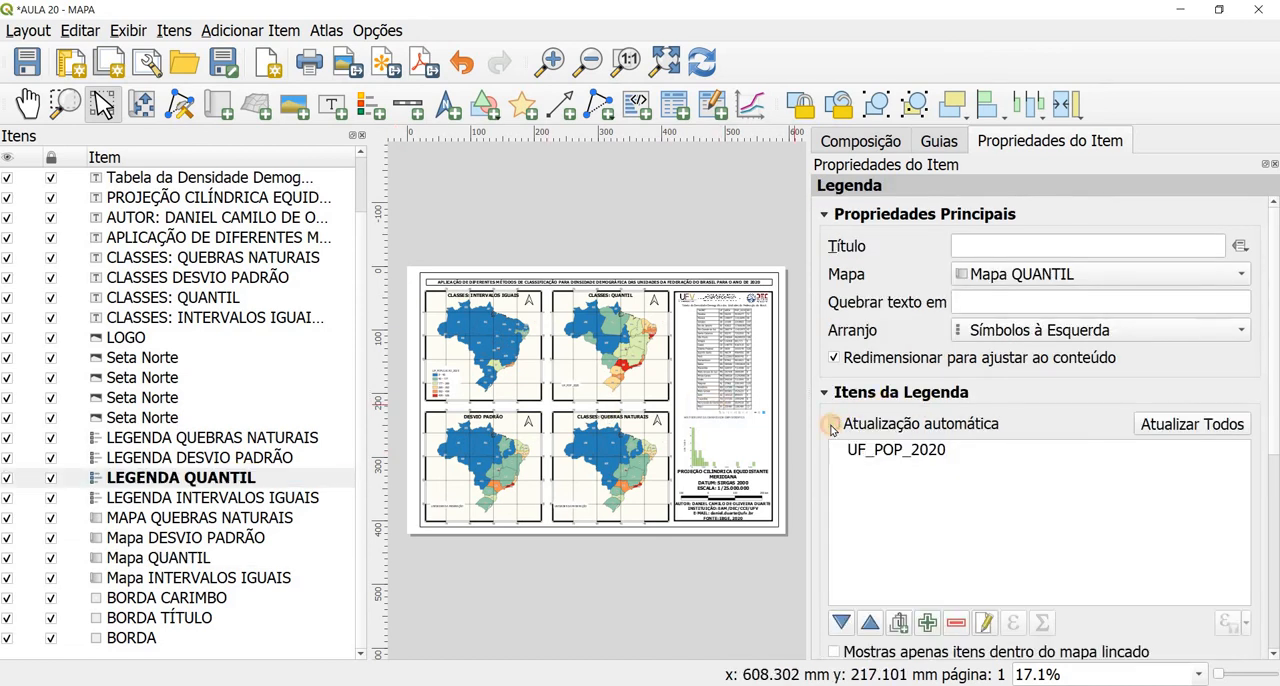
{"action": "left_click", "coordinate": [834, 425]}
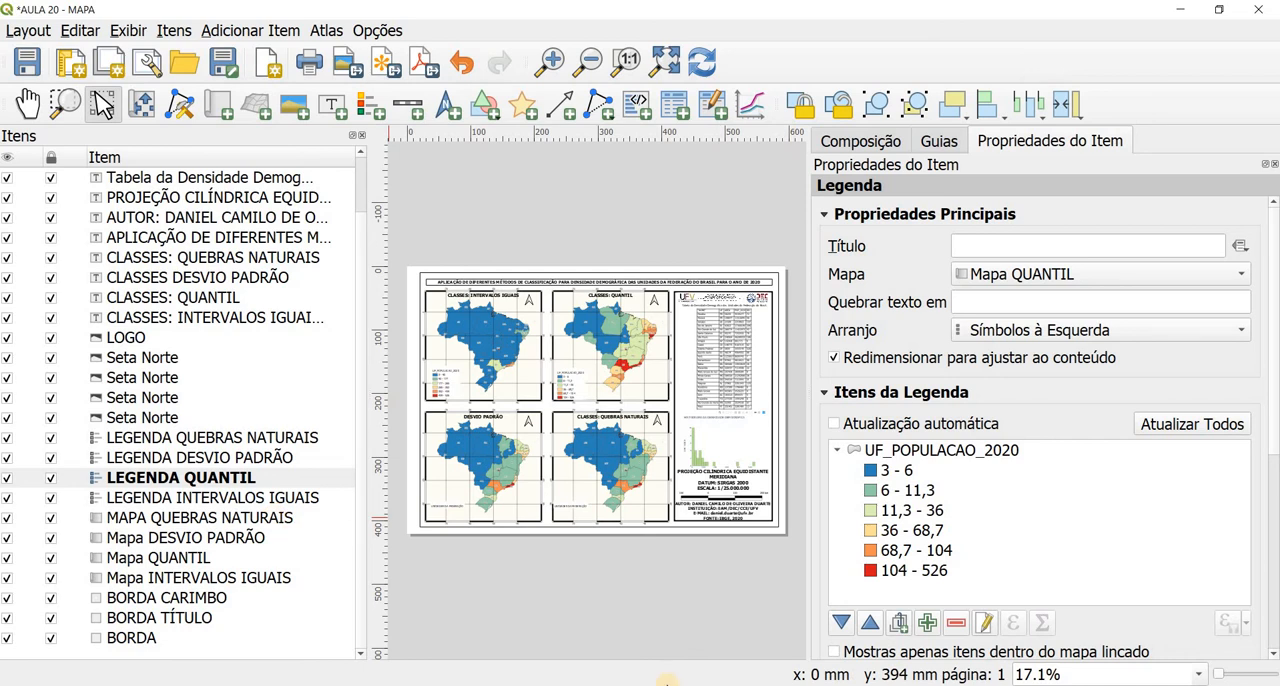
Step: Switch to the QGIS project window and change the UF_POPULACAO_2020 classification mode to Desvio padrão
{"action": "left_click", "coordinate": [615, 625]}
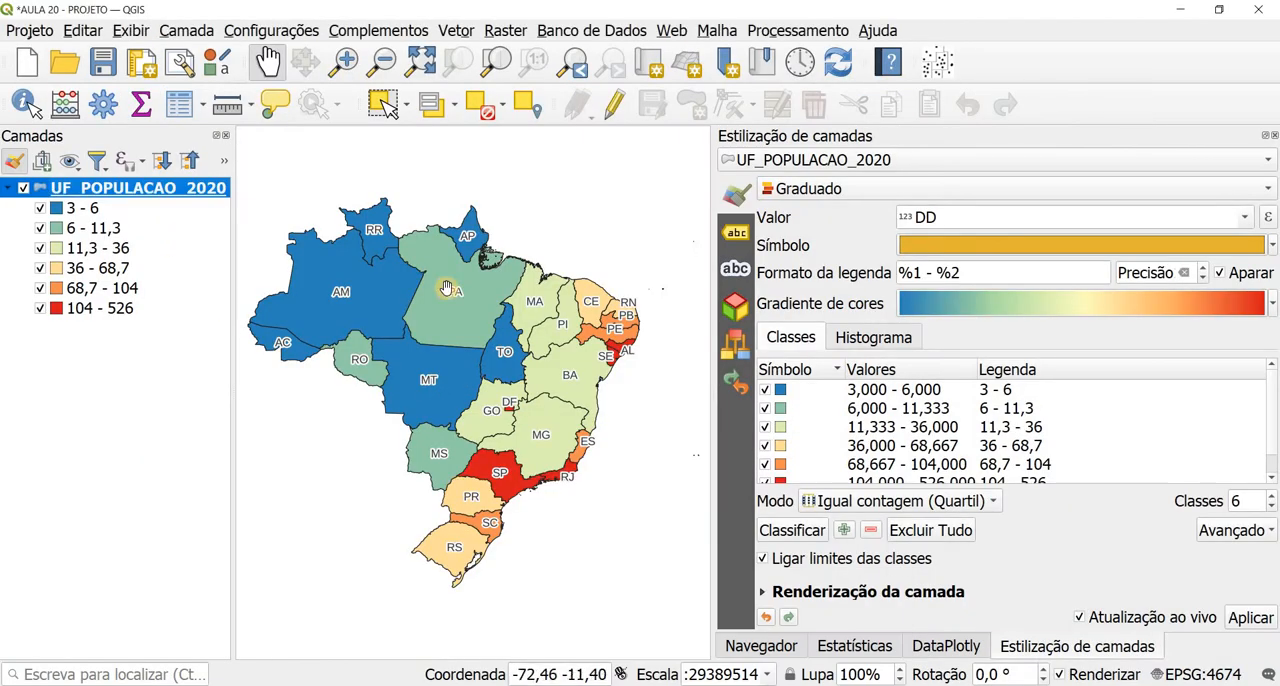
{"action": "left_click", "coordinate": [834, 500]}
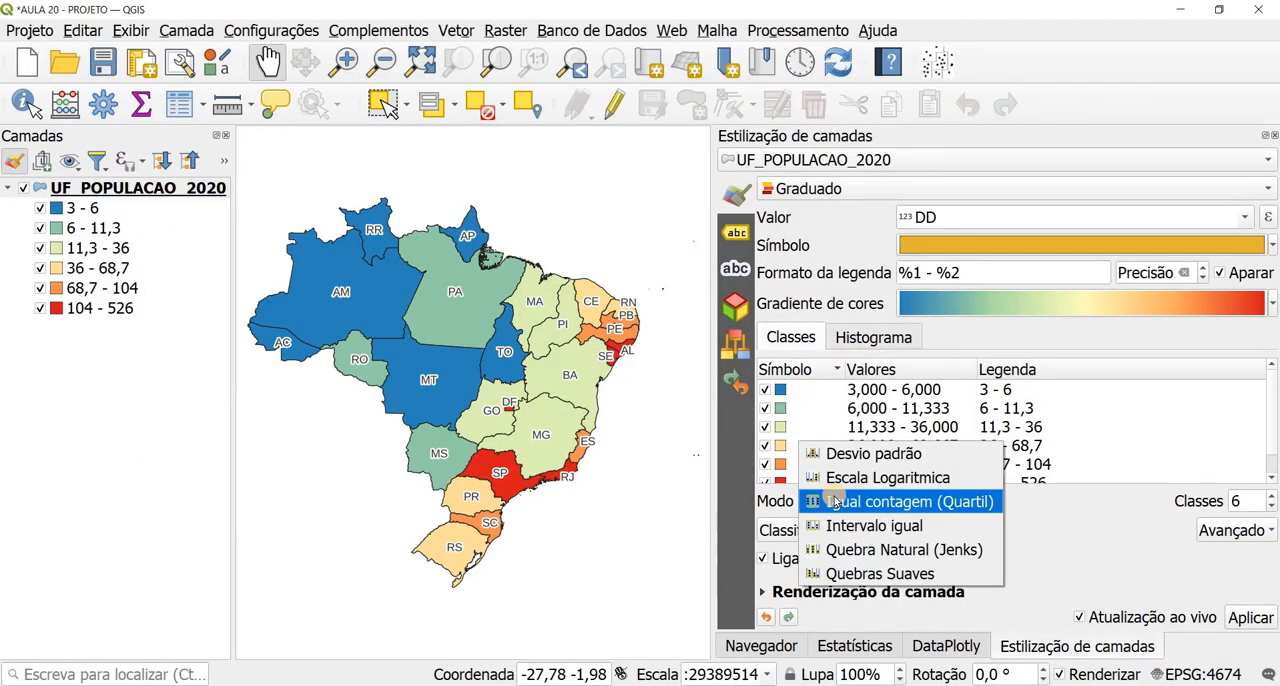
{"action": "left_click", "coordinate": [845, 453]}
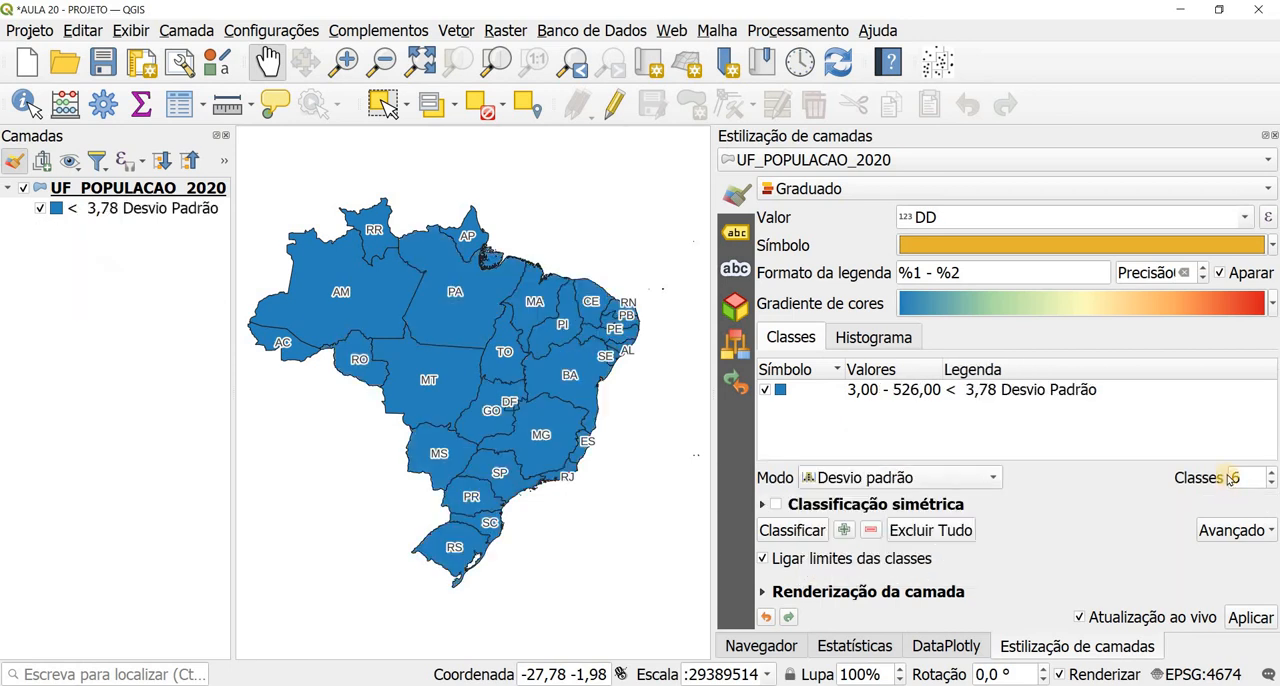
Step: Set the Desvio padrão classification of UF_POPULACAO_2020 to 16 classes and return to the layout window
{"action": "left_click", "coordinate": [1232, 476]}
{"action": "type", "text": "1"}
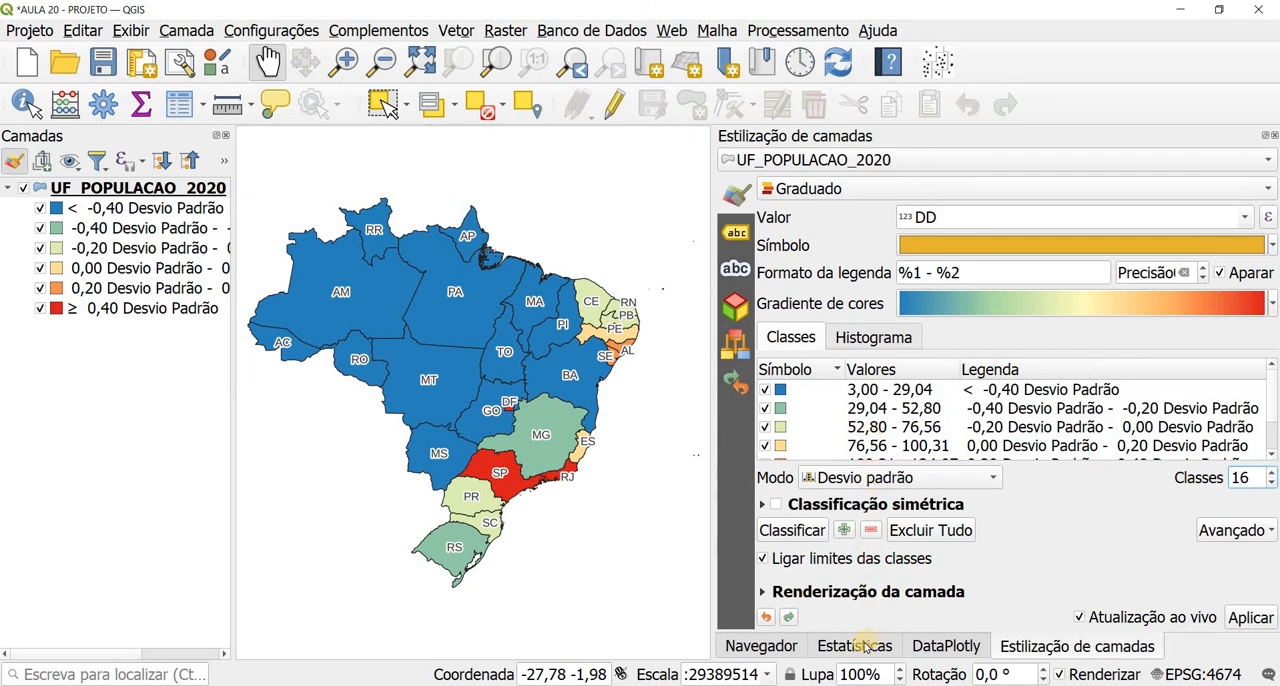
{"action": "left_click", "coordinate": [830, 620]}
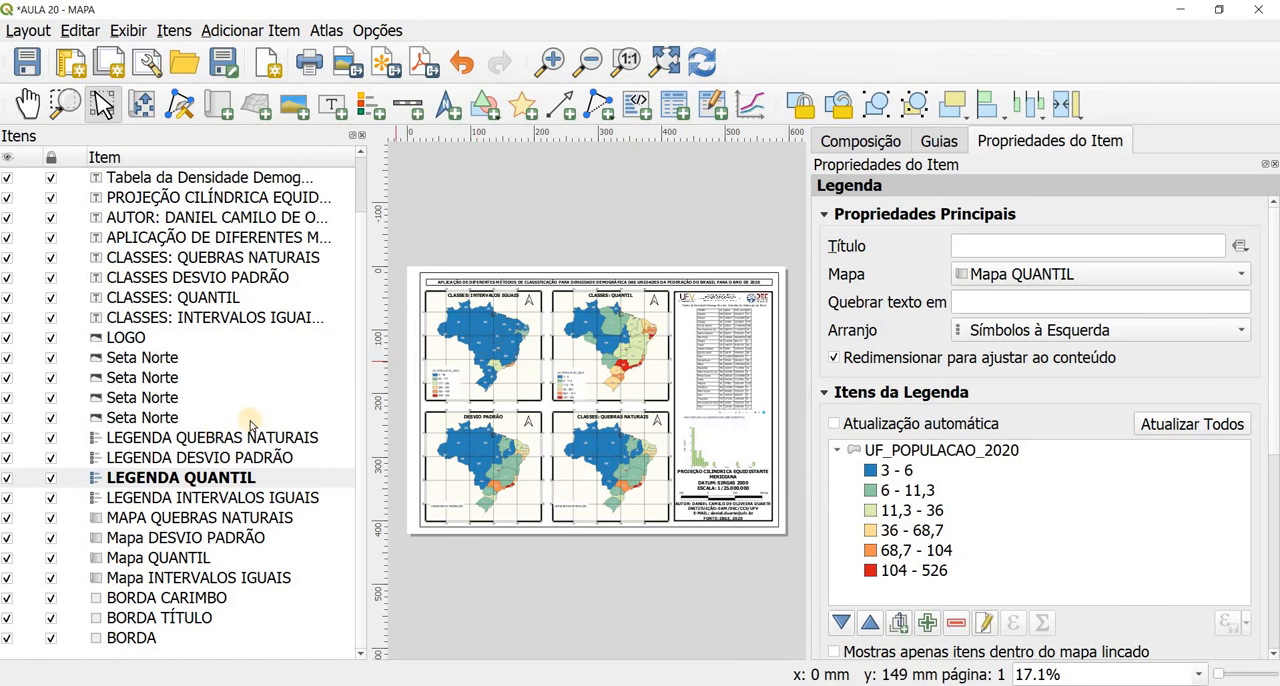
Step: Unlock Mapa DESVIO PADRÃO to load the standard deviation classification, and lock its layers and styles again
{"action": "left_click", "coordinate": [180, 533]}
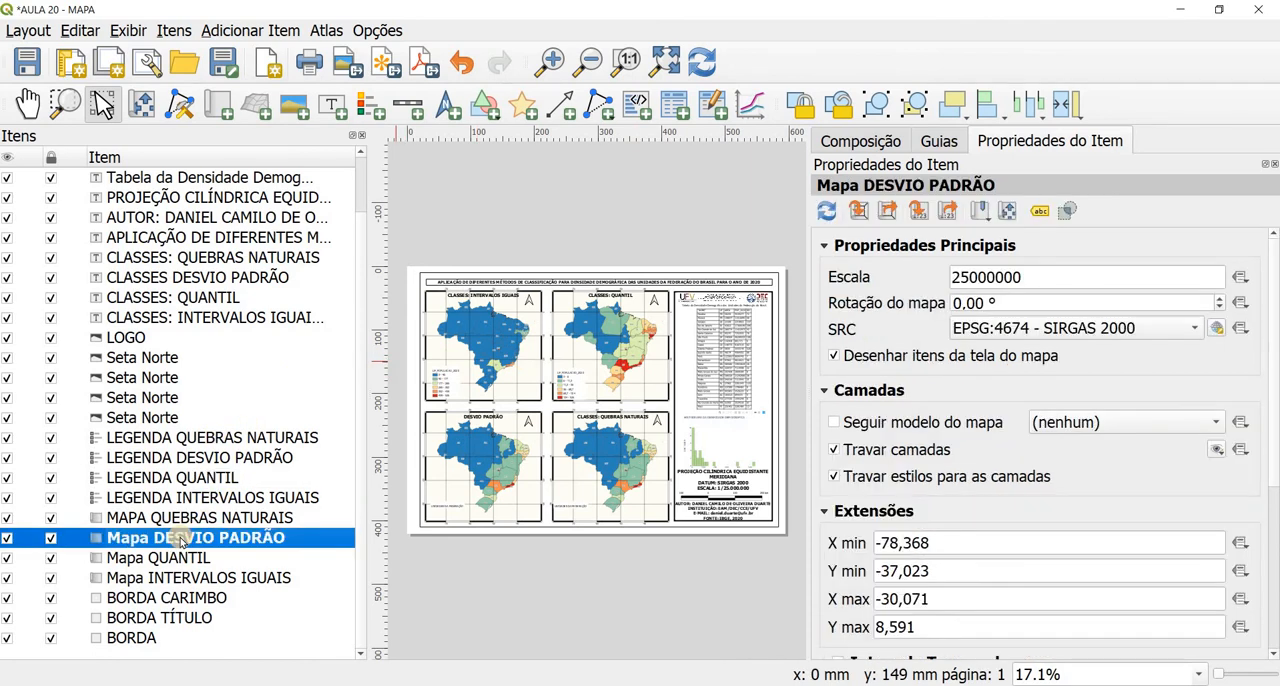
{"action": "left_click", "coordinate": [834, 451]}
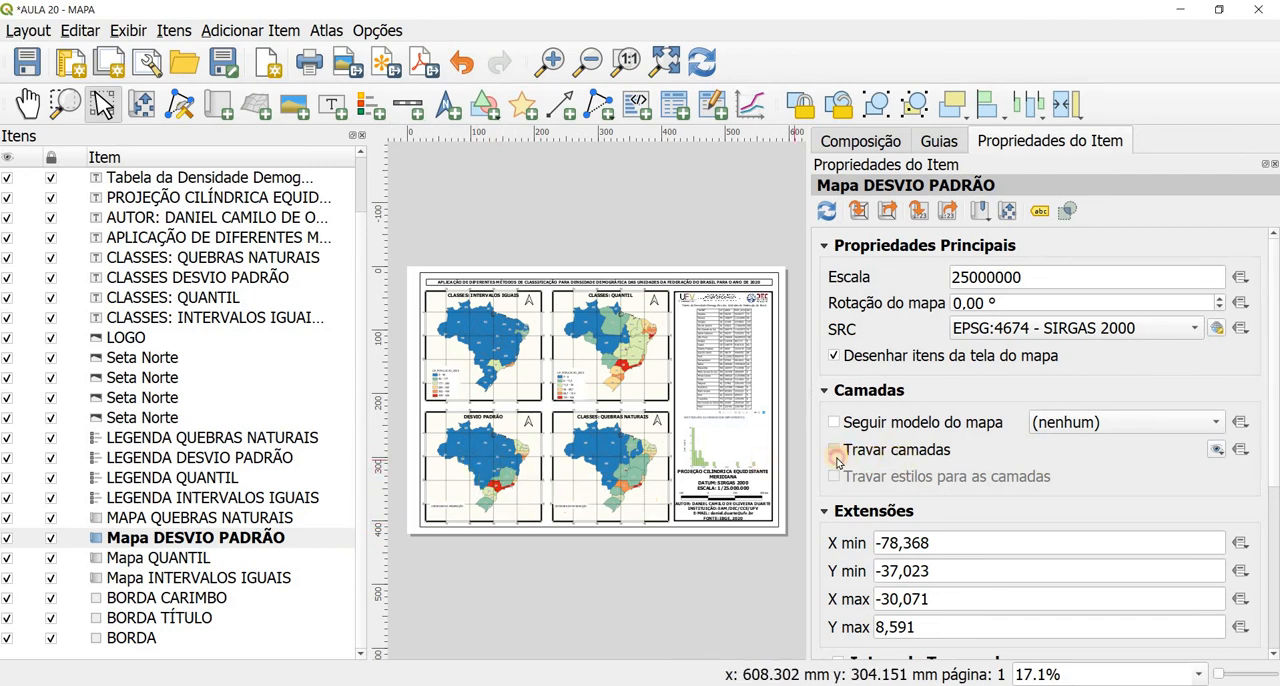
{"action": "left_click", "coordinate": [835, 451]}
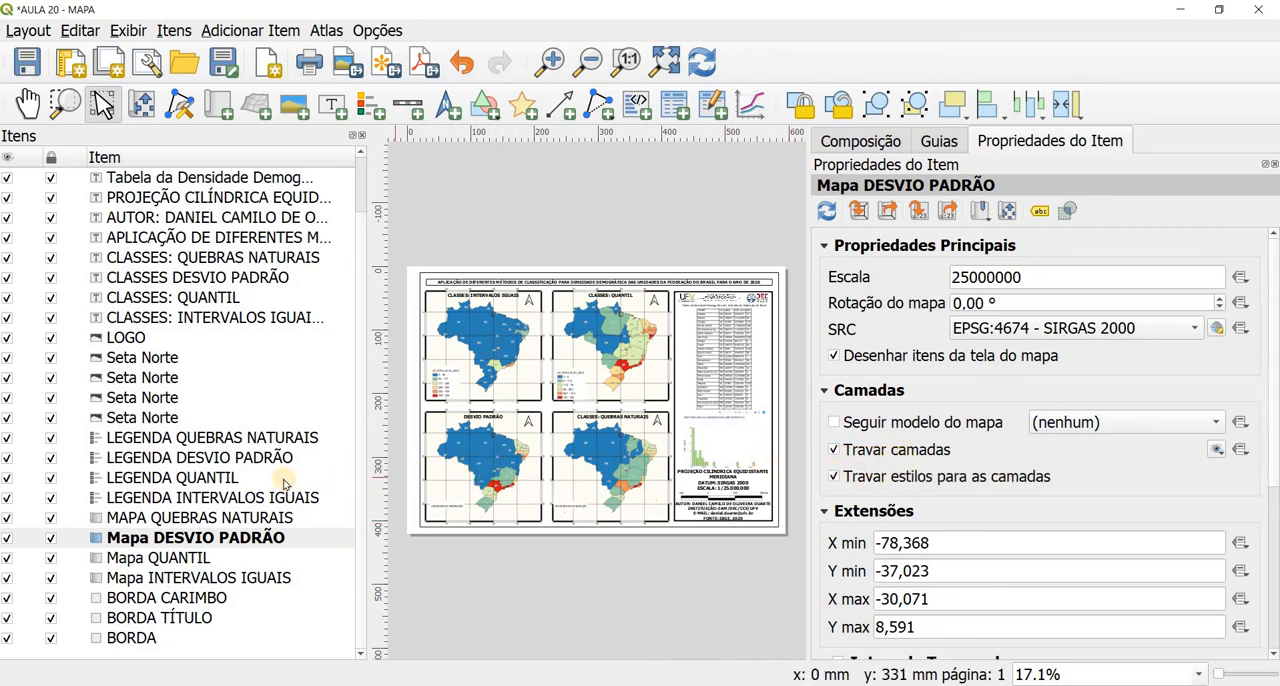
Step: Refresh LEGENDA DESVIO PADRÃO by enabling automatic update, disable it again to keep the classes, and check the legend on the page
{"action": "left_click", "coordinate": [248, 459]}
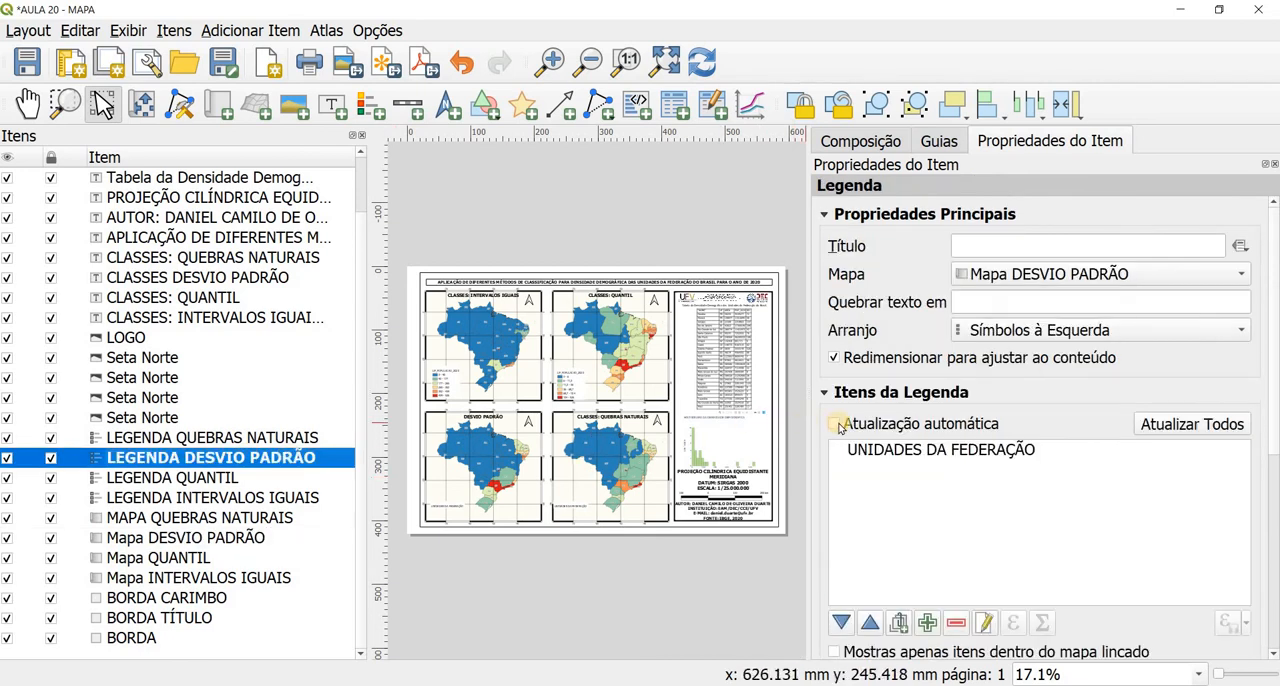
{"action": "left_click", "coordinate": [834, 424]}
{"action": "left_click", "coordinate": [834, 424]}
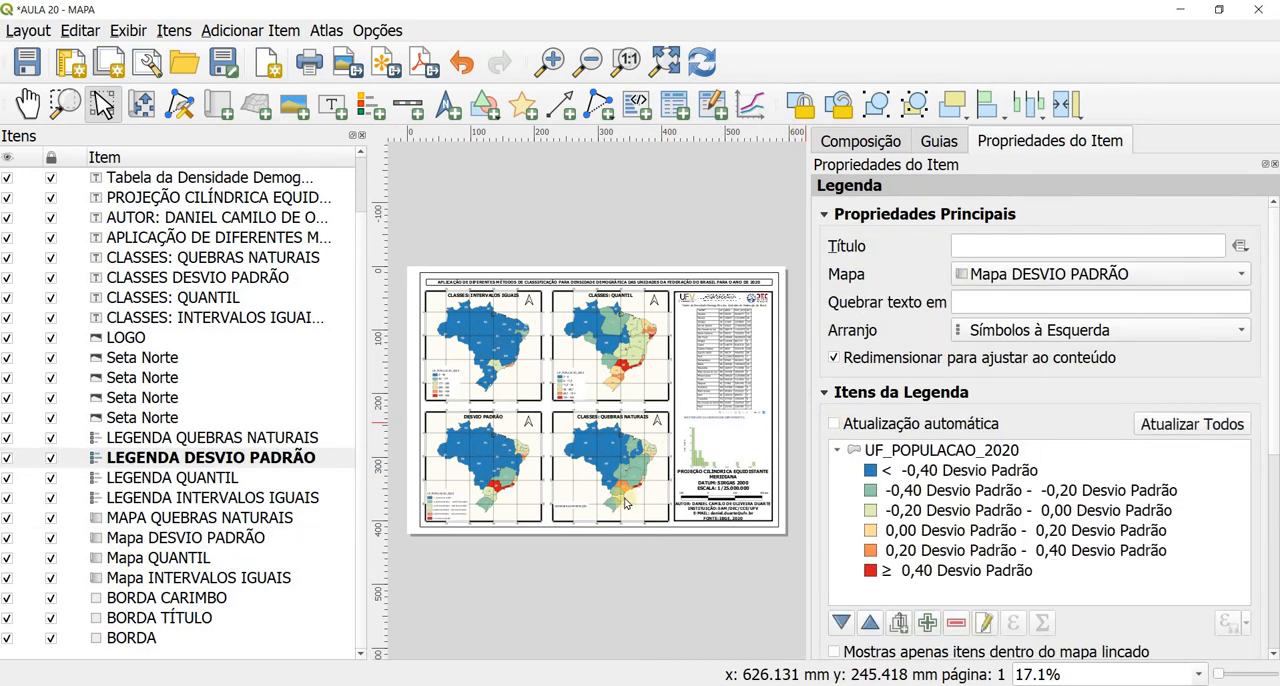
{"action": "scroll", "coordinate": [444, 530], "scroll_direction": "up", "scroll_amount": 1}
{"action": "scroll", "coordinate": [446, 587], "scroll_direction": "up", "scroll_amount": 2}
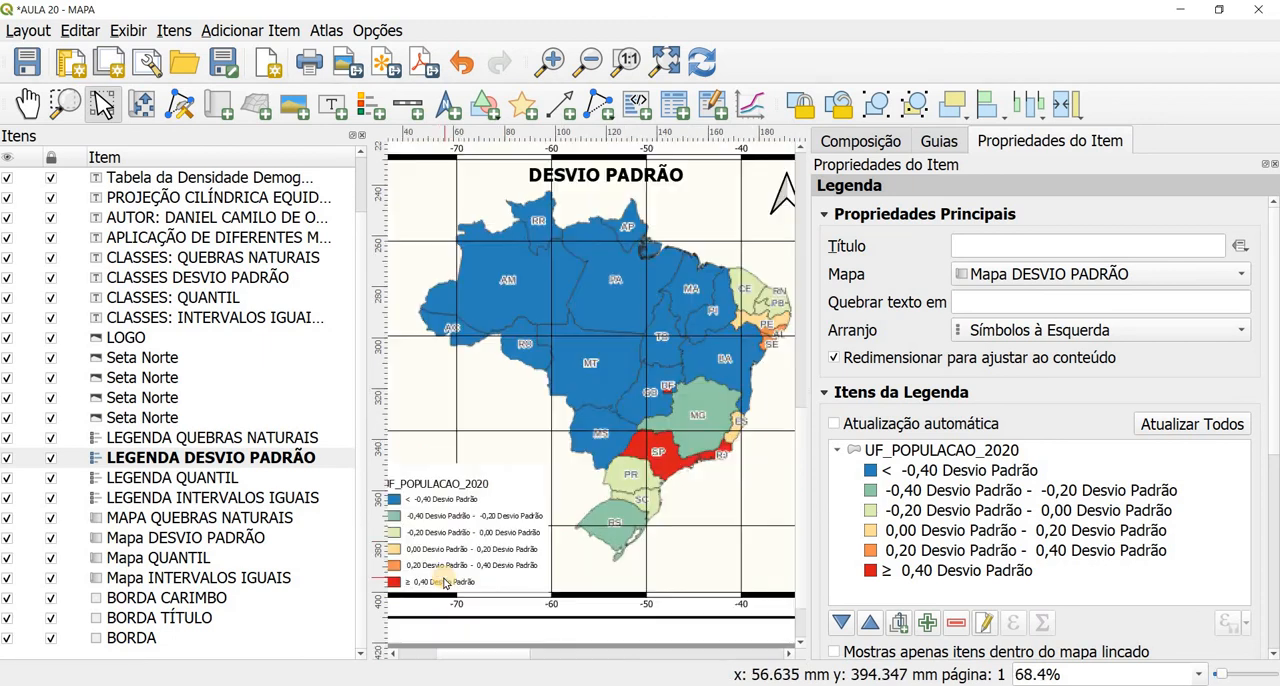
{"action": "scroll", "coordinate": [477, 549], "scroll_direction": "down", "scroll_amount": 1}
{"action": "scroll", "coordinate": [477, 549], "scroll_direction": "down", "scroll_amount": 2}
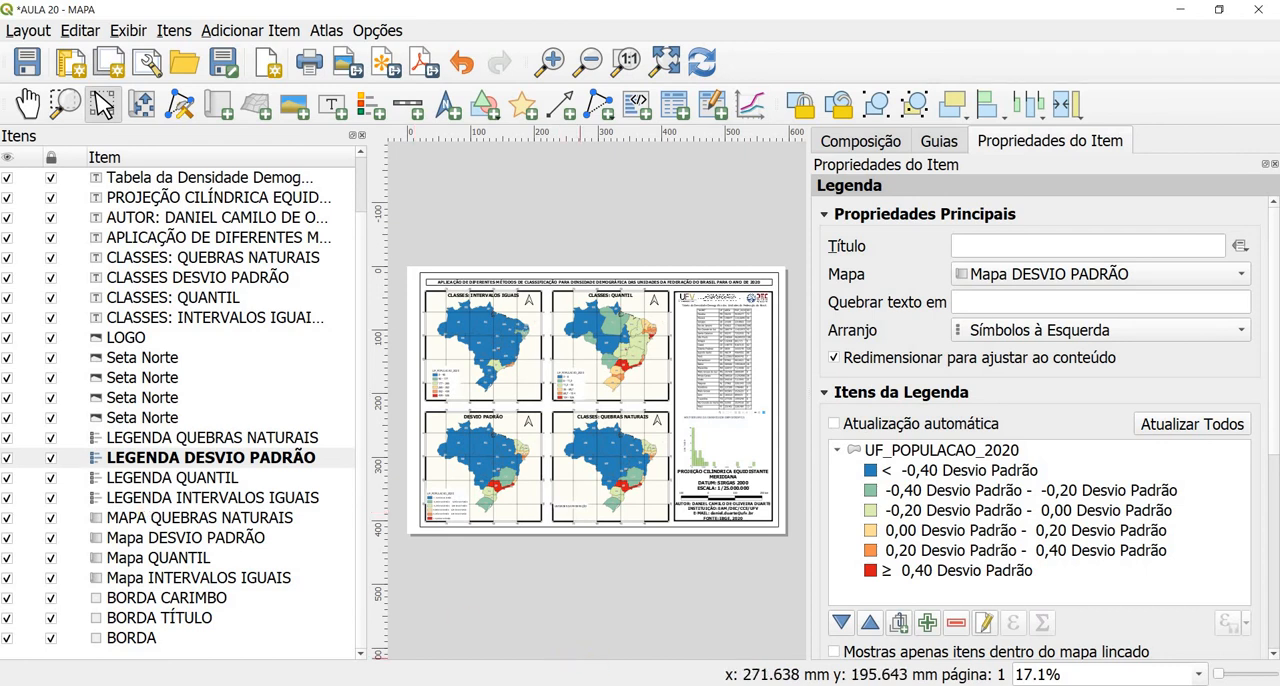
Step: Switch to the QGIS project window and classify UF_POPULACAO_2020 with the Quebra Natural (Jenks) mode in 6 classes
{"action": "left_click", "coordinate": [620, 625]}
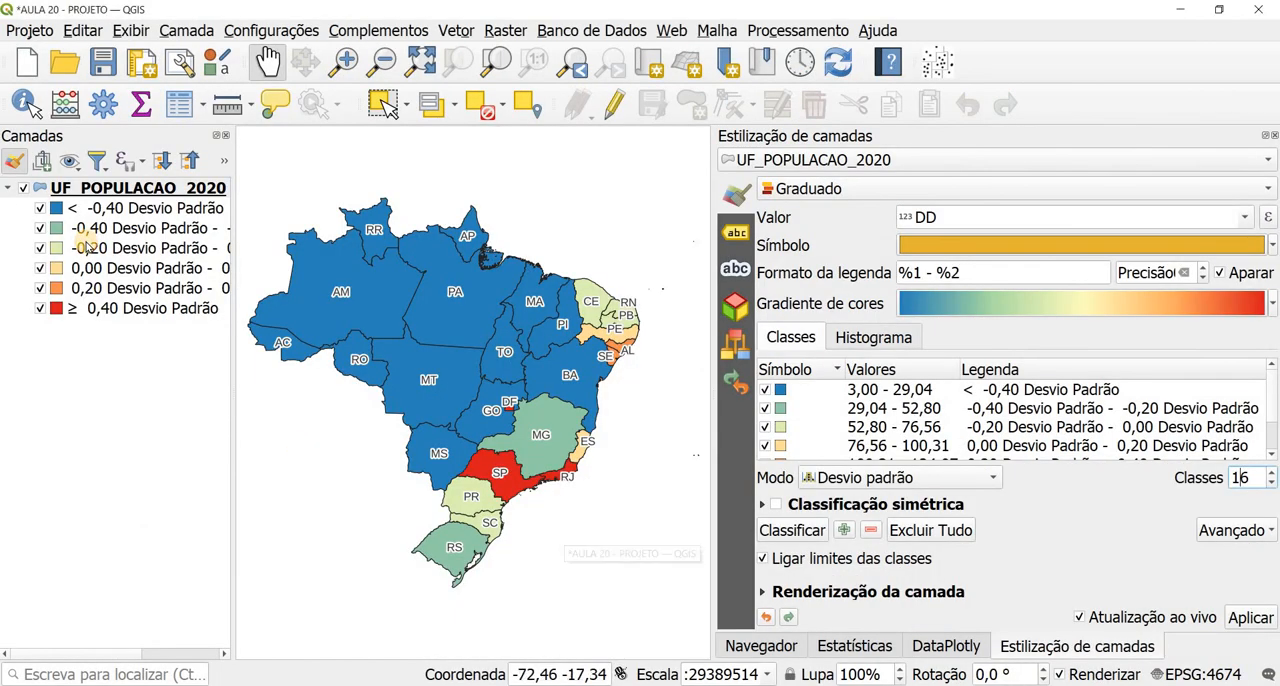
{"action": "left_click", "coordinate": [836, 484]}
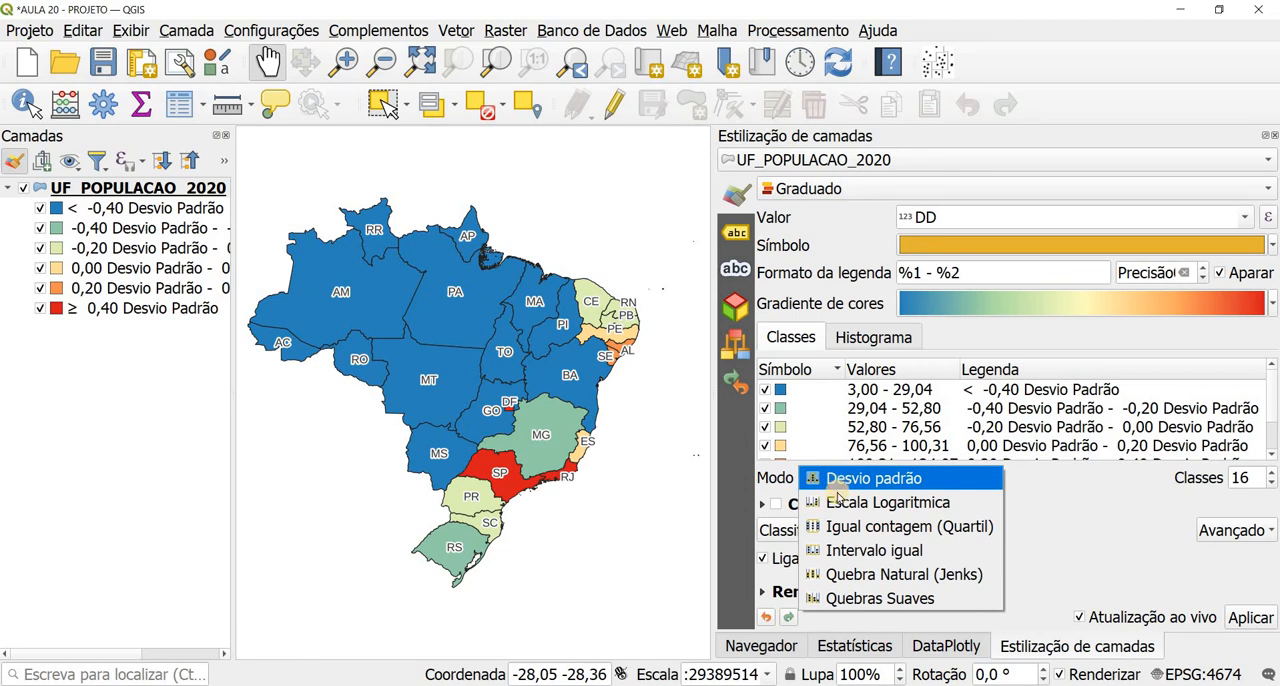
{"action": "left_click", "coordinate": [858, 578]}
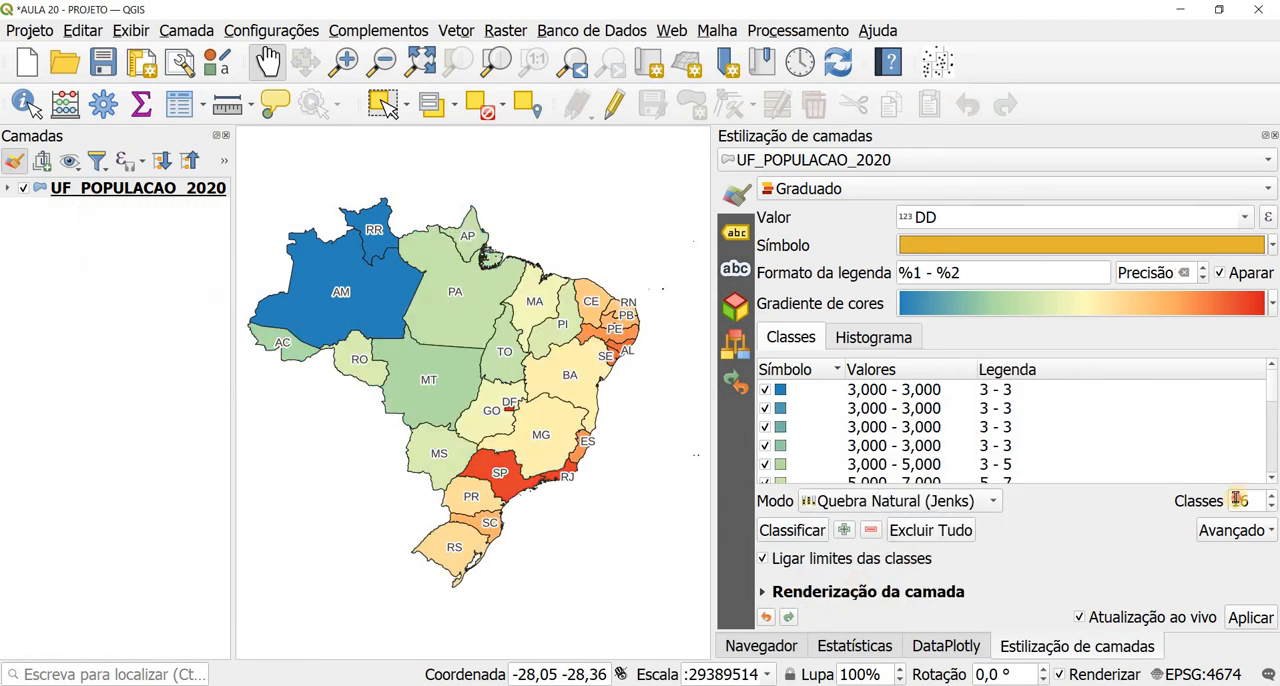
{"action": "key", "text": "BackSpace"}
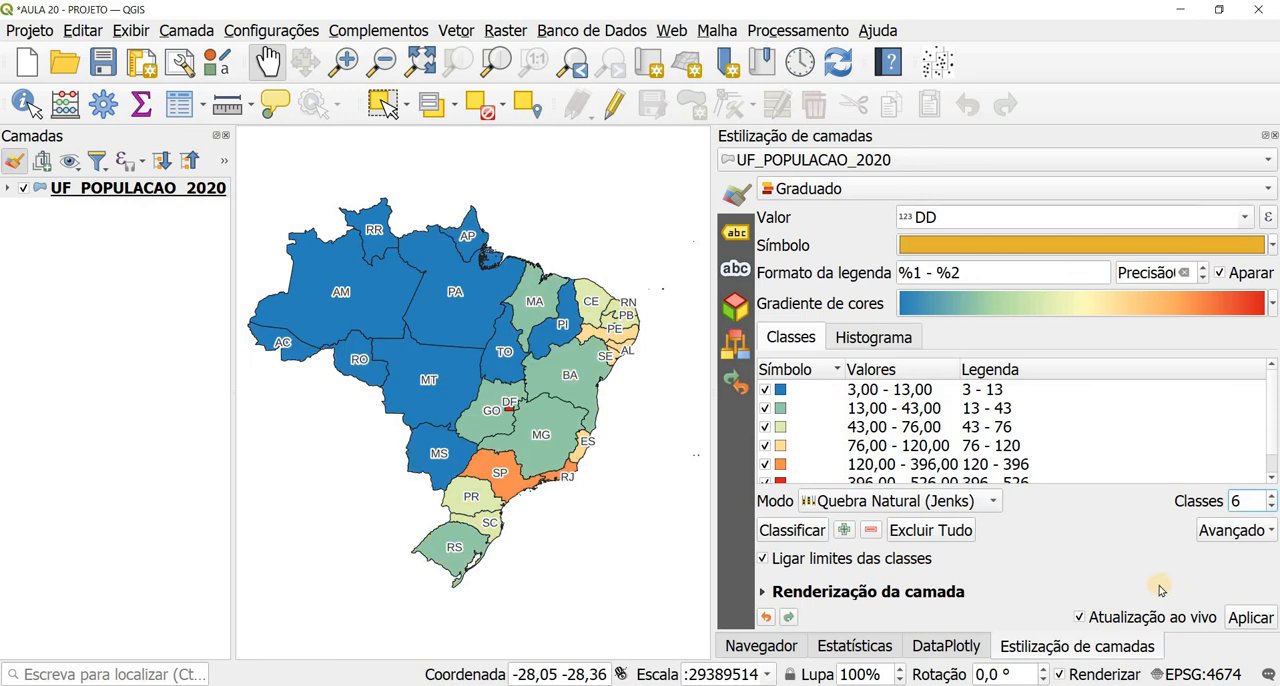
{"action": "left_click", "coordinate": [10, 188]}
{"action": "left_click", "coordinate": [10, 188]}
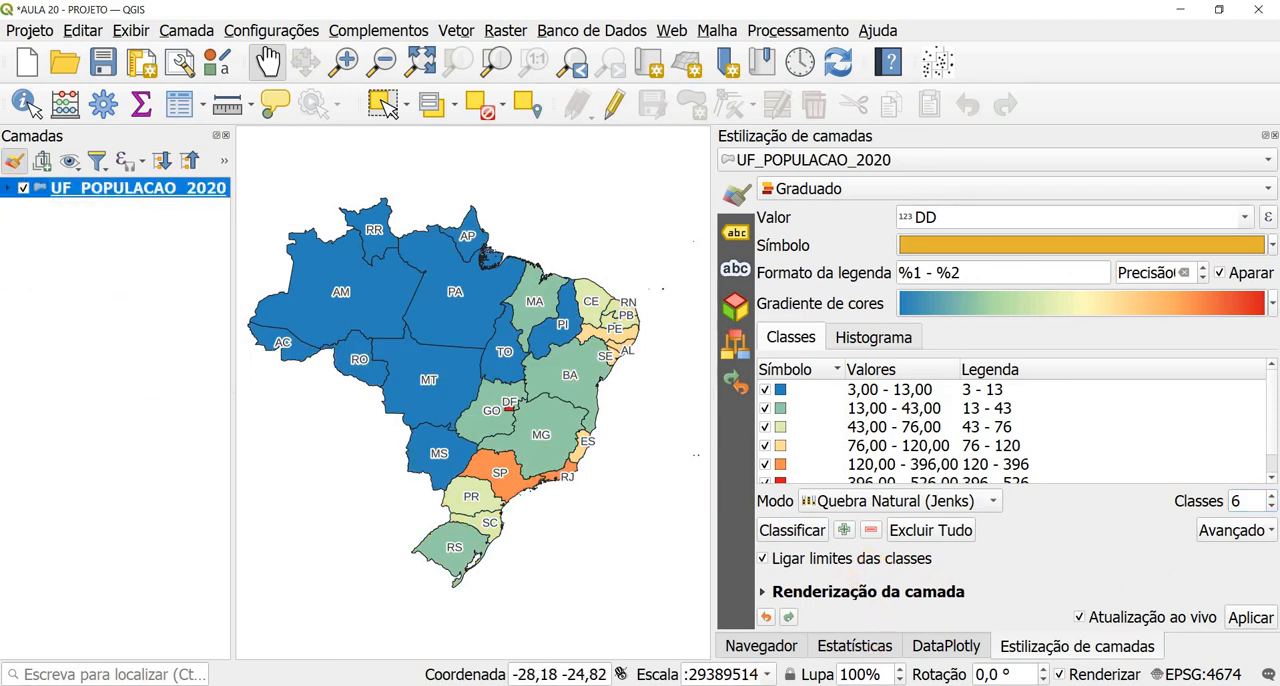
Step: Return to the layout and unlock MAPA QUEBRAS NATURAIS to load the Jenks classification, locking its layers and styles again
{"action": "left_click", "coordinate": [797, 624]}
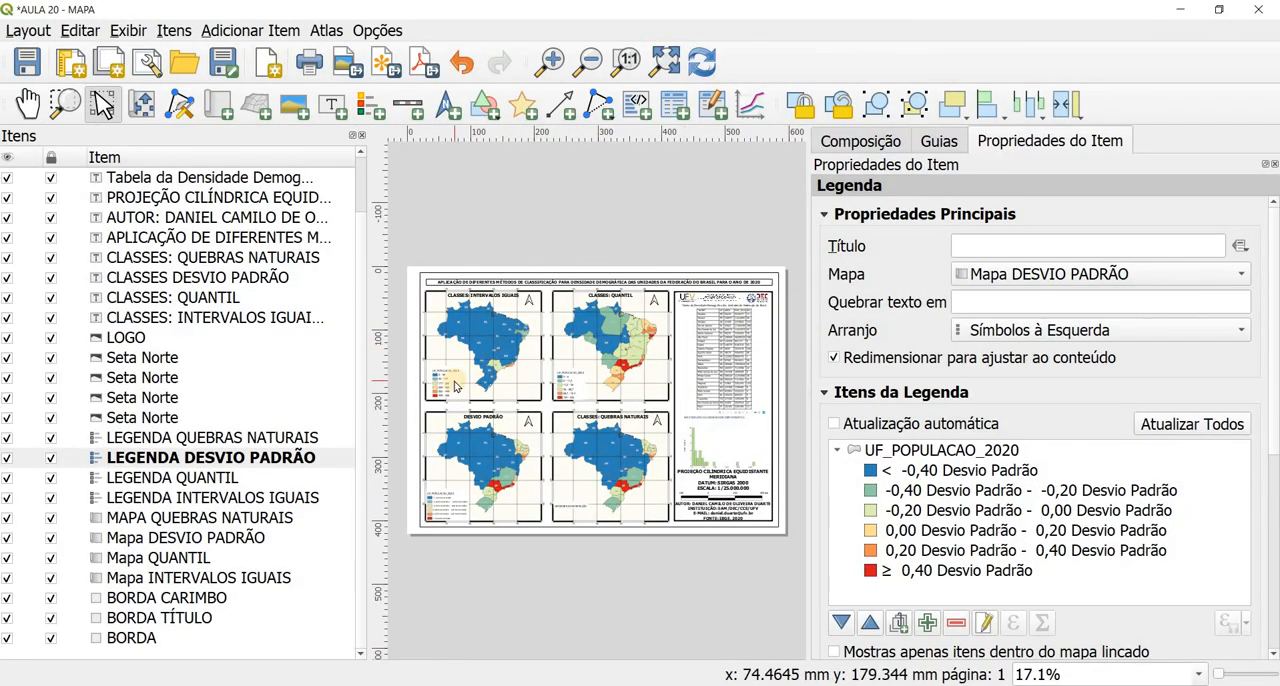
{"action": "left_click", "coordinate": [236, 539]}
{"action": "left_click", "coordinate": [220, 520]}
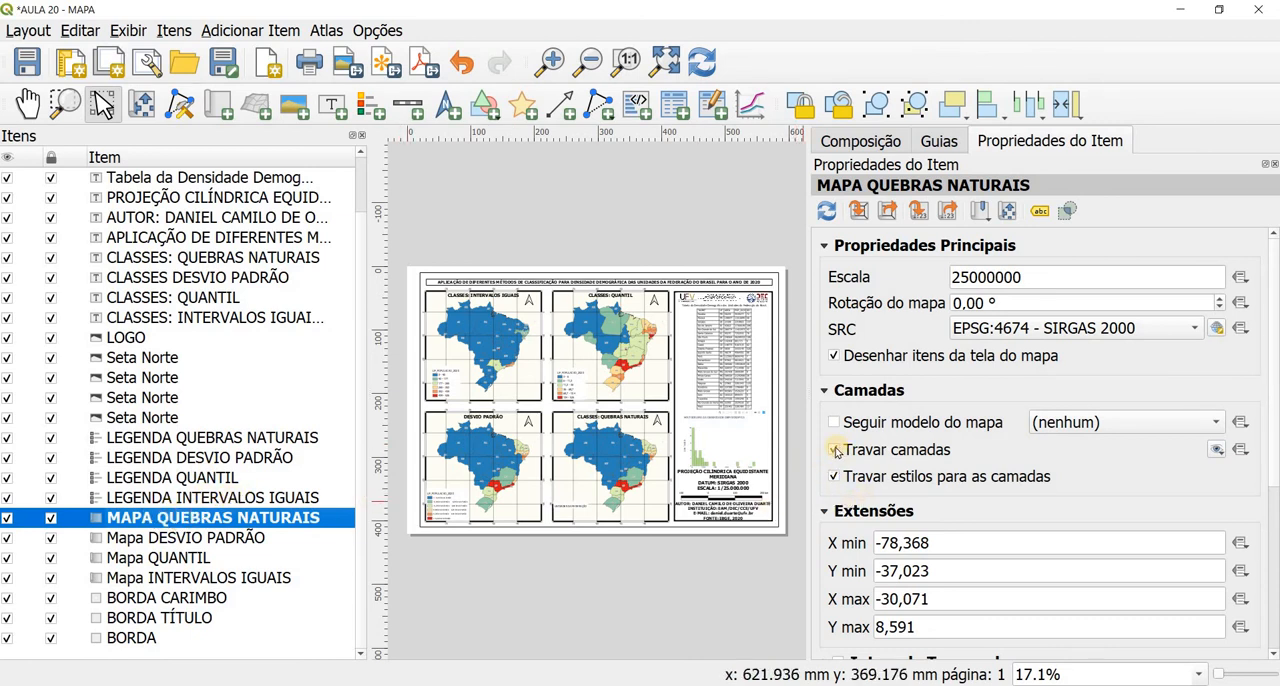
{"action": "left_click", "coordinate": [836, 451]}
{"action": "left_click", "coordinate": [836, 451]}
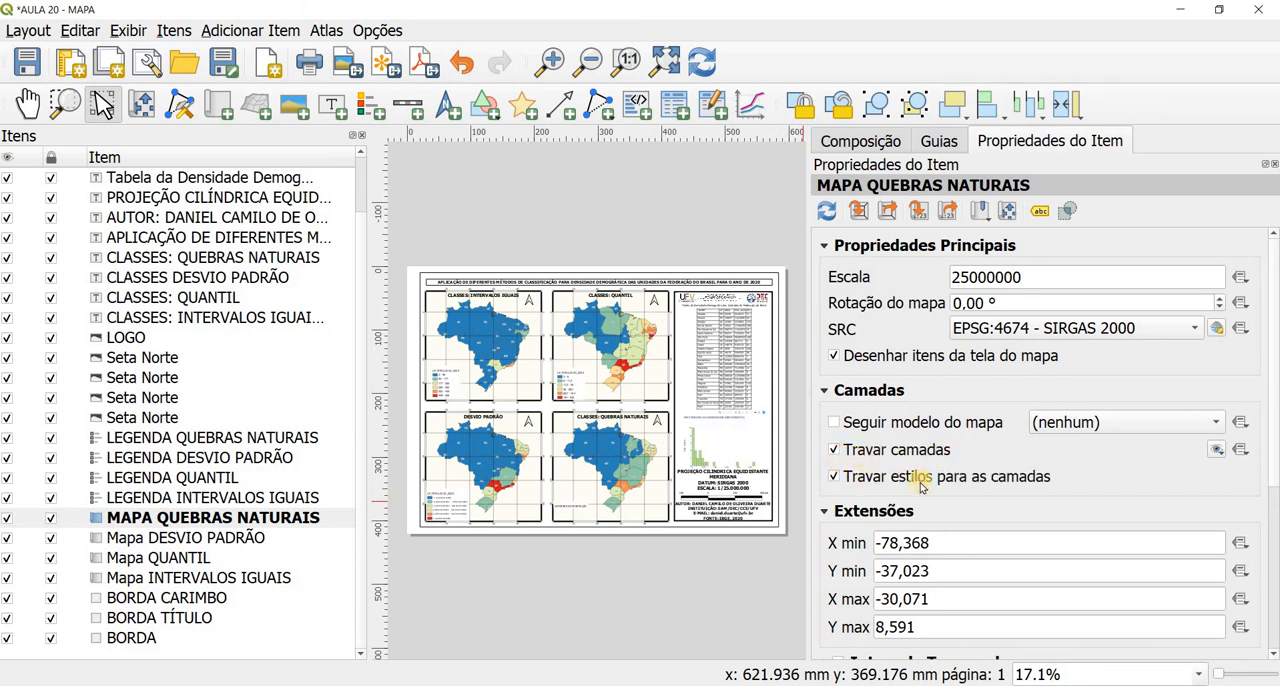
Step: Refresh LEGENDA QUEBRAS NATURAIS by enabling automatic update, and disable it again to keep the natural breaks classes
{"action": "left_click", "coordinate": [220, 440]}
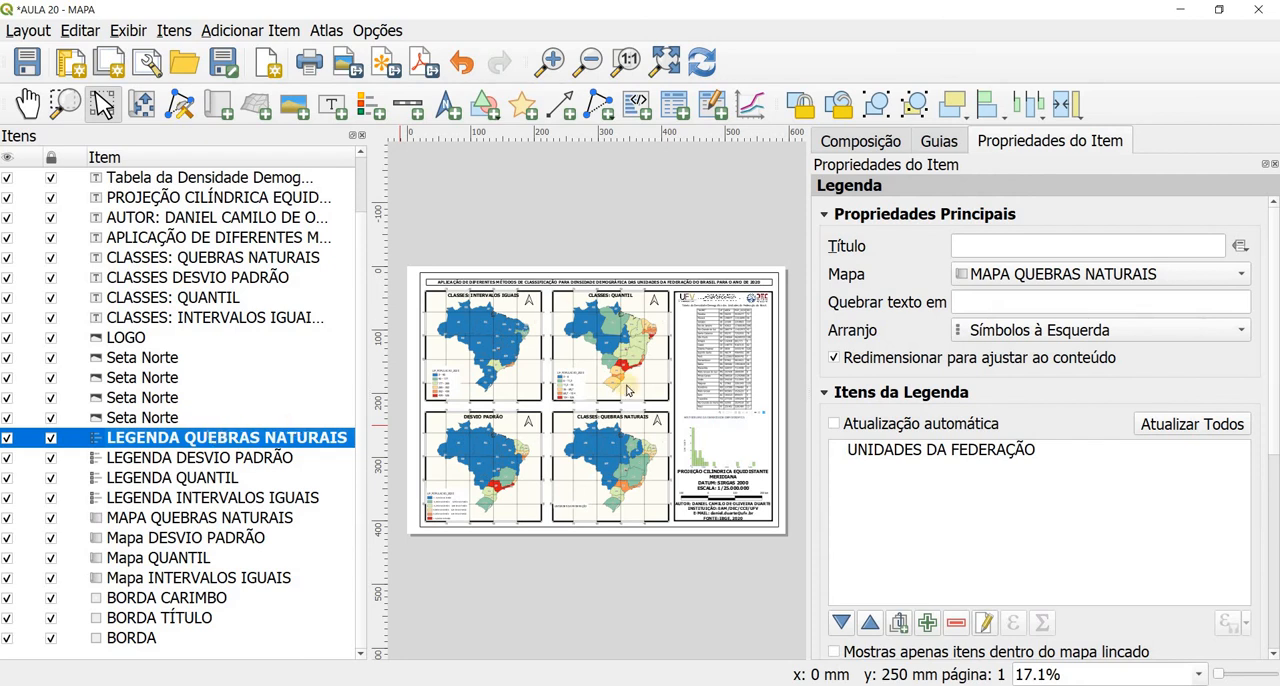
{"action": "left_click", "coordinate": [835, 425]}
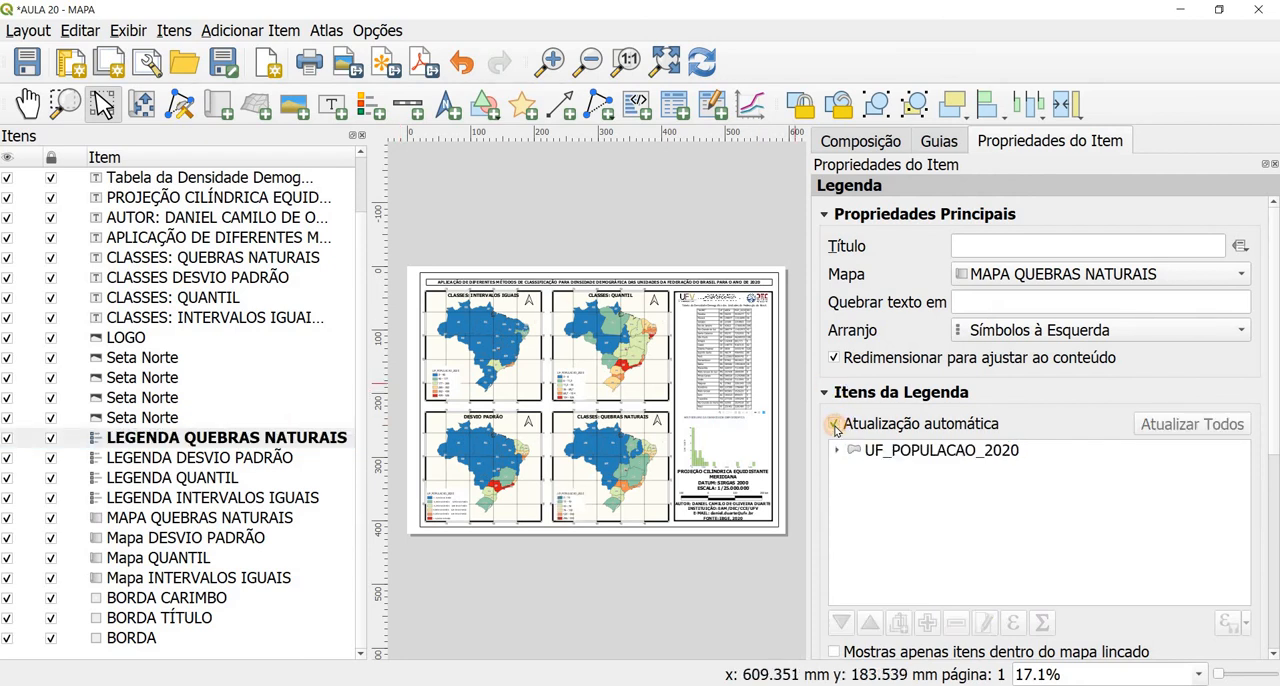
{"action": "left_click", "coordinate": [836, 425]}
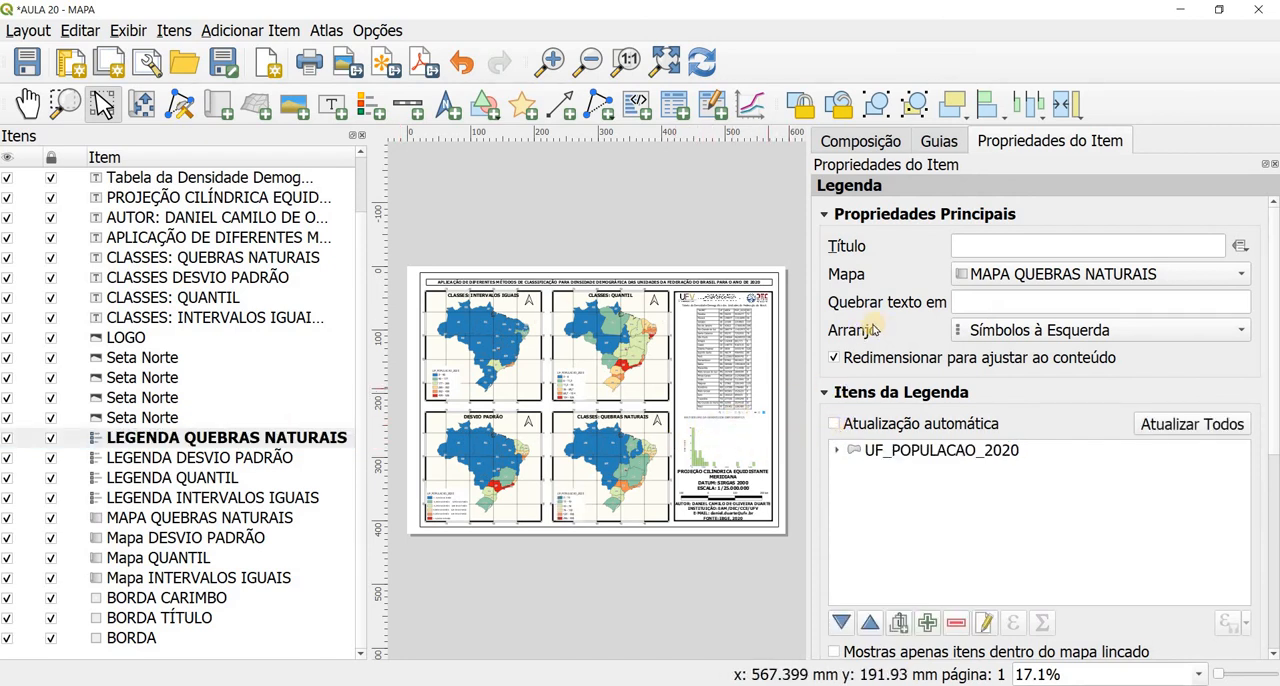
Step: Examine the four classified maps and their legends across the layout page
{"action": "scroll", "coordinate": [571, 352], "scroll_direction": "up", "scroll_amount": 2}
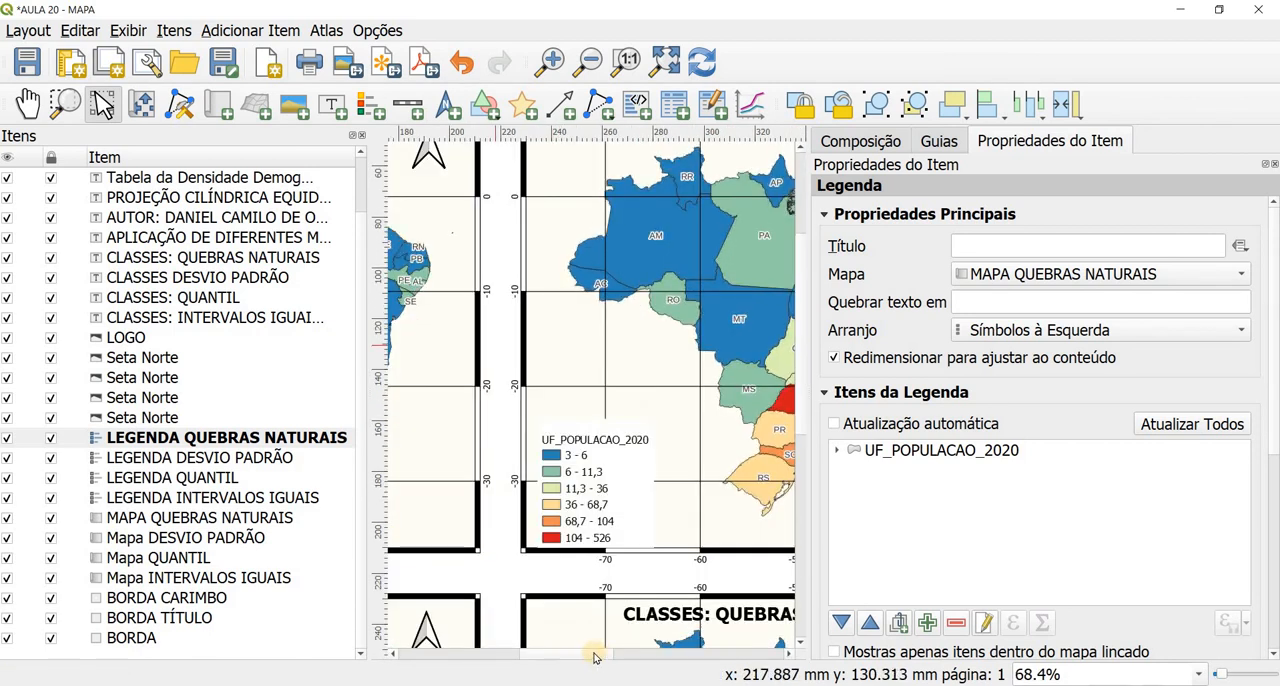
{"action": "left_click_drag", "start_coordinate": [594, 657], "coordinate": [474, 657]}
{"action": "key", "text": "p"}
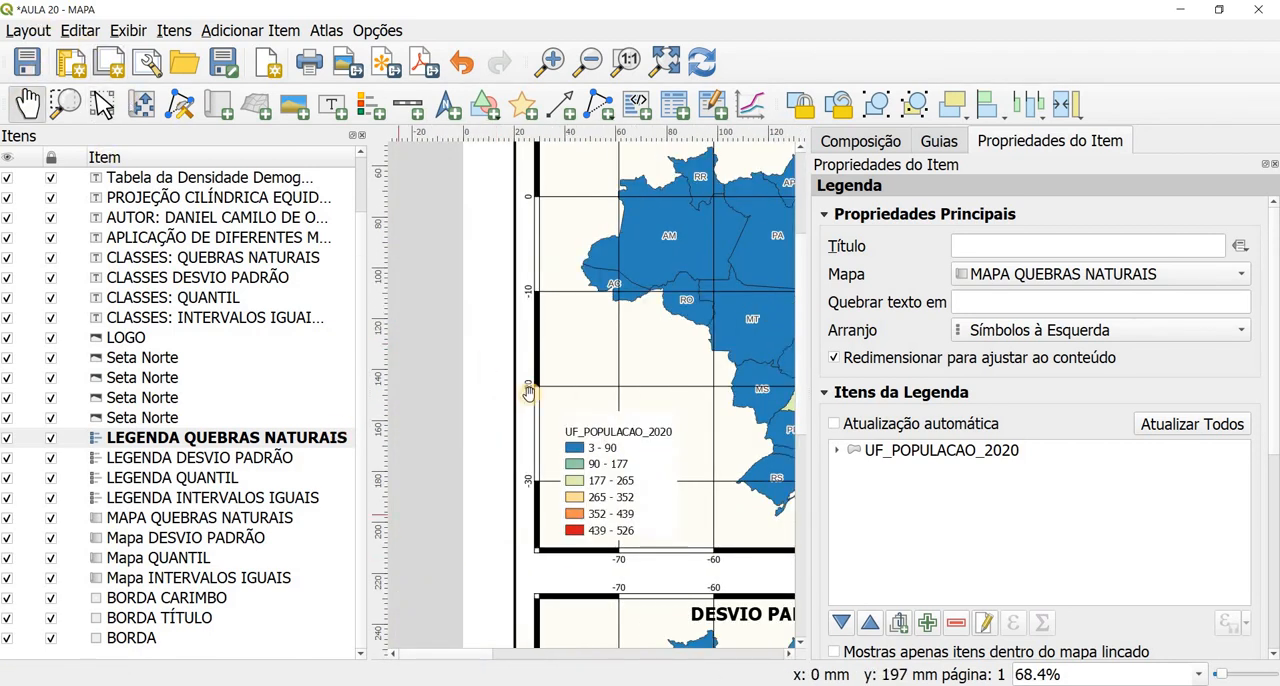
{"action": "scroll", "coordinate": [500, 402], "scroll_direction": "down", "scroll_amount": 2}
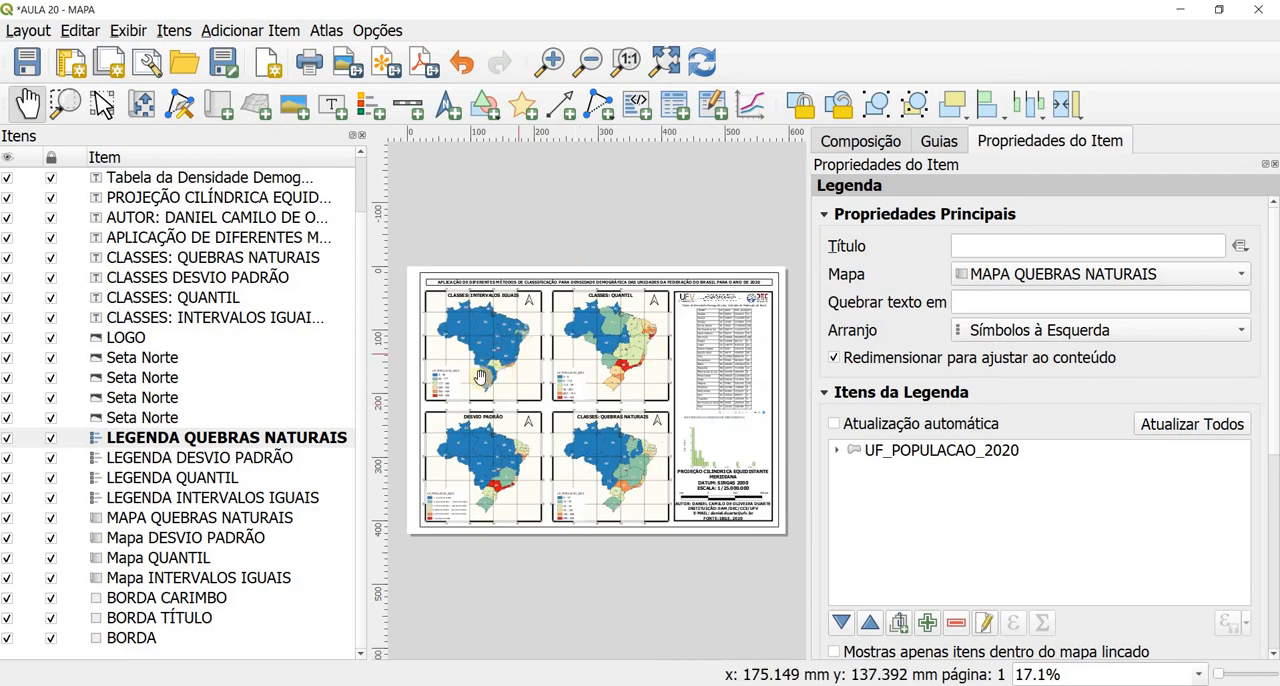
{"action": "scroll", "coordinate": [480, 378], "scroll_direction": "up", "scroll_amount": 1}
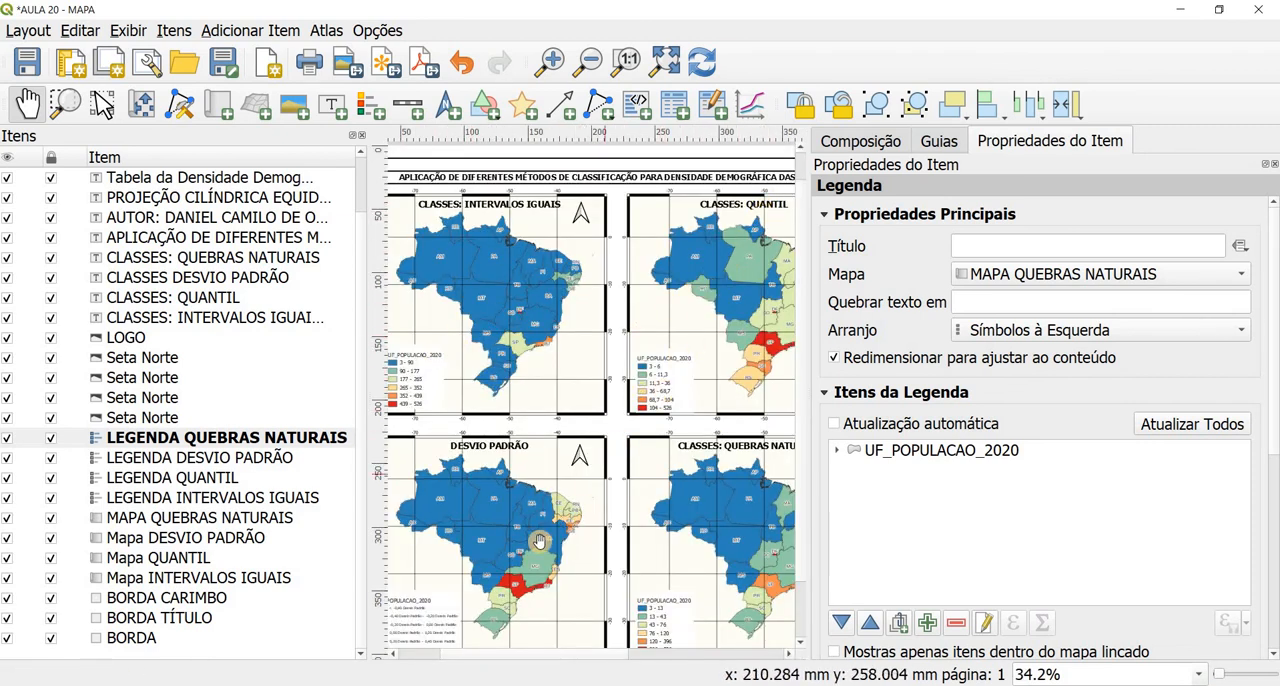
{"action": "left_click_drag", "start_coordinate": [571, 529], "coordinate": [659, 459]}
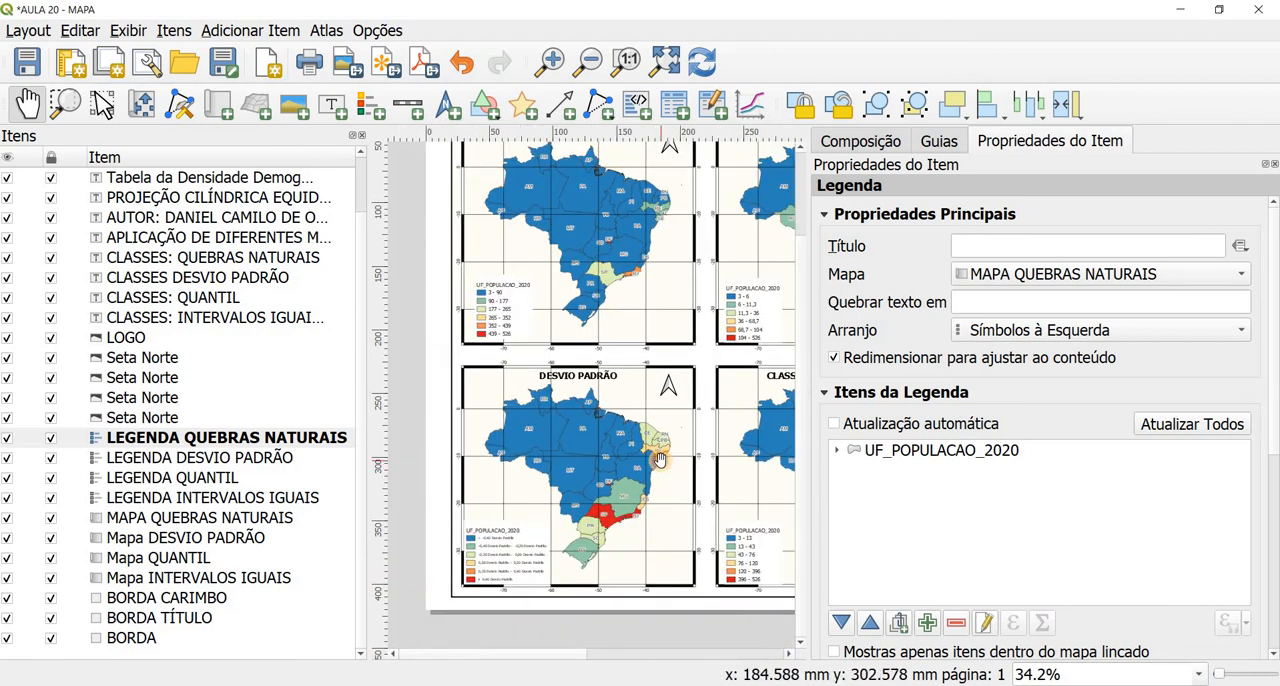
{"action": "left_click_drag", "start_coordinate": [712, 505], "coordinate": [476, 517]}
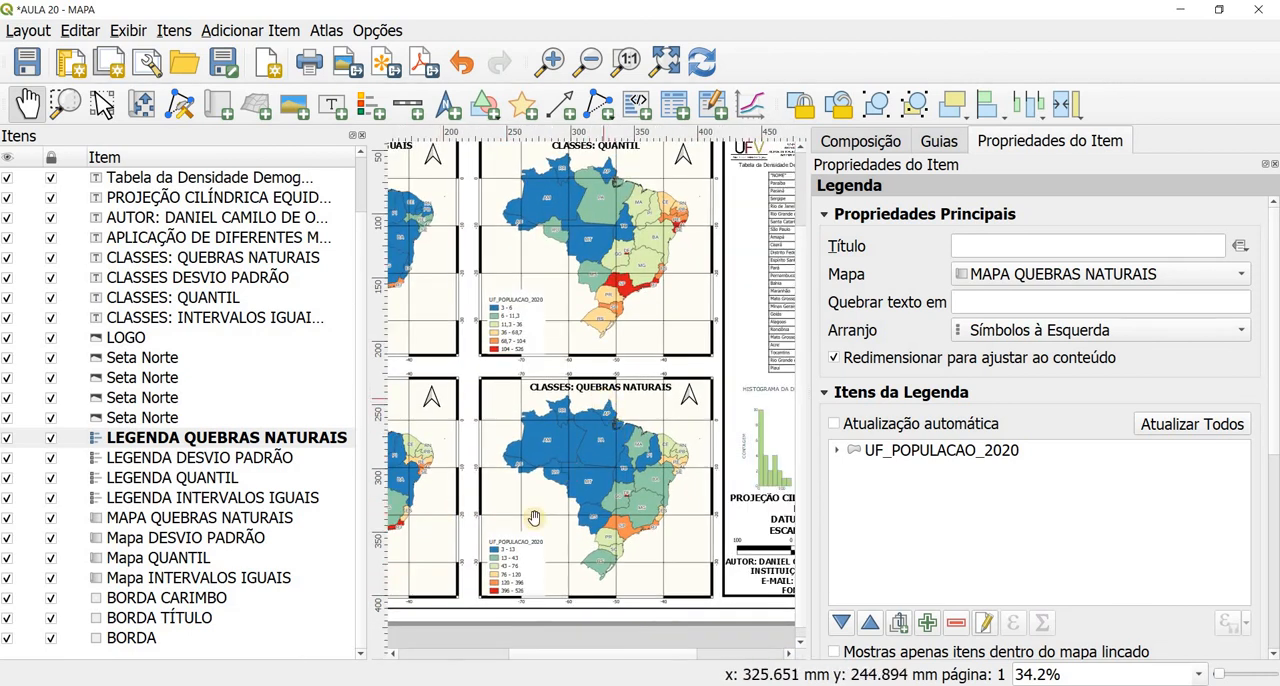
{"action": "left_click_drag", "start_coordinate": [468, 446], "coordinate": [594, 451]}
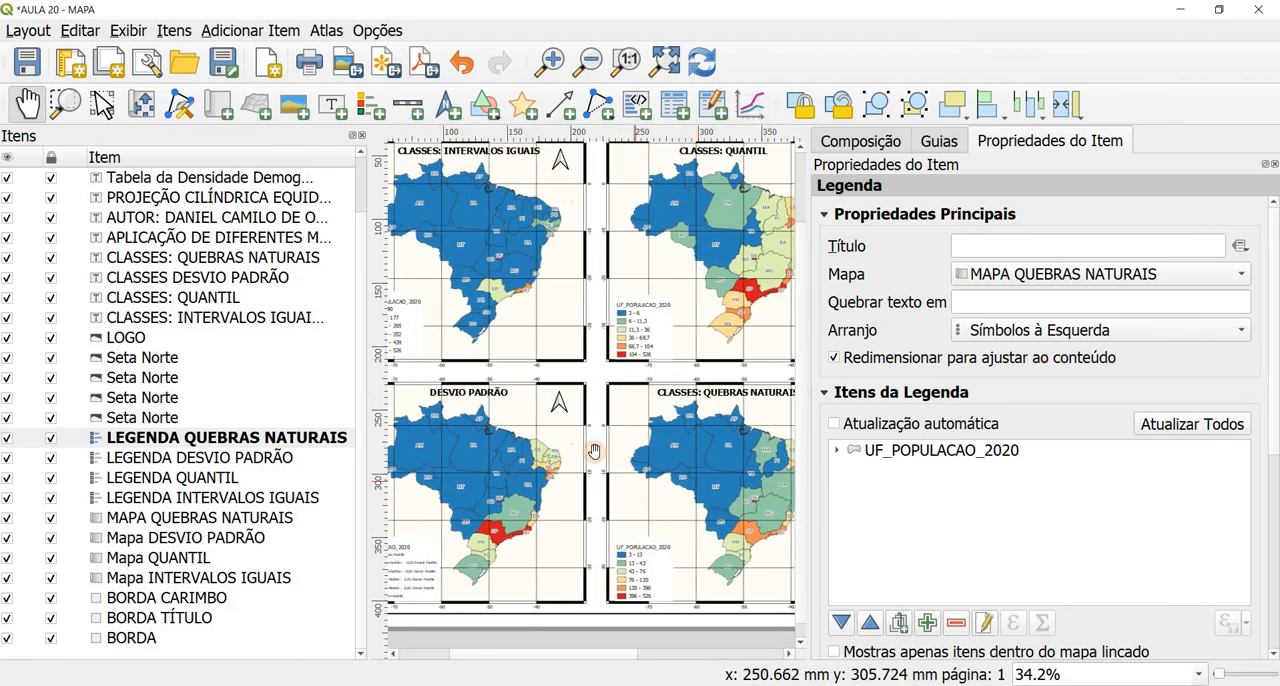
{"action": "scroll", "coordinate": [595, 451], "scroll_direction": "down", "scroll_amount": 1}
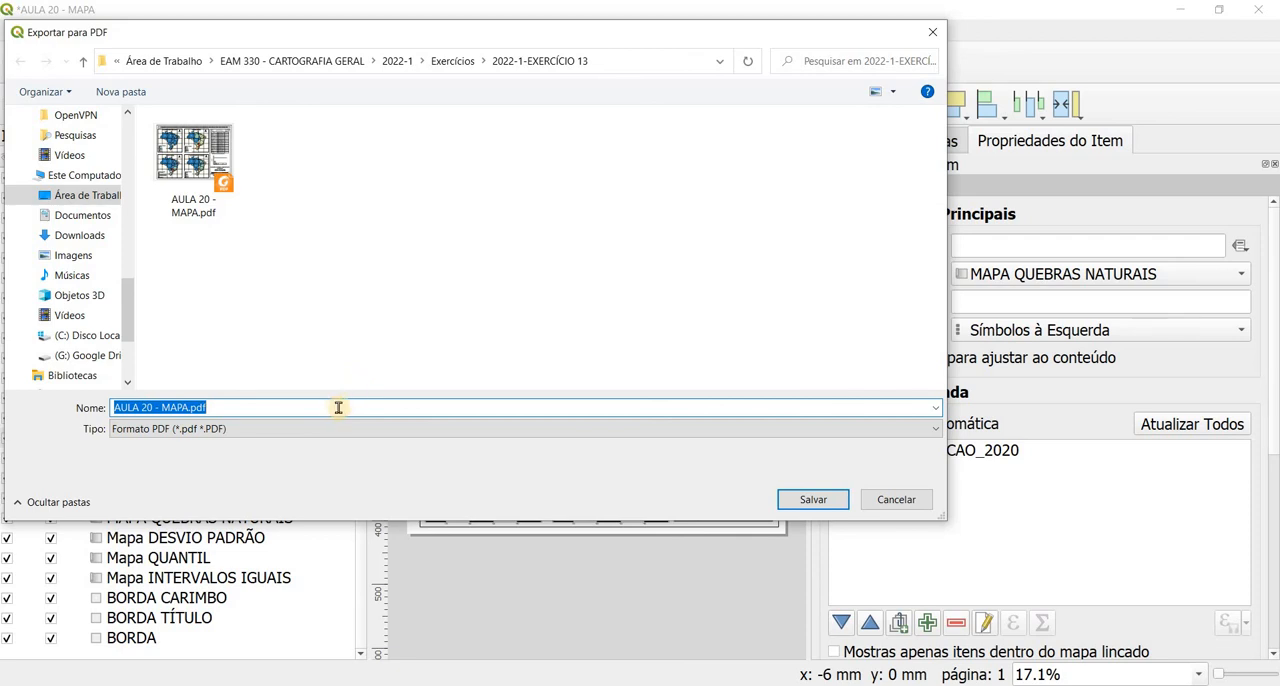
Step: Export the layout to PDF as AULA 20 - MAPA T0.pdf with the Geospatial PDF (GeoPDF) option enabled
{"action": "left_click", "coordinate": [187, 407]}
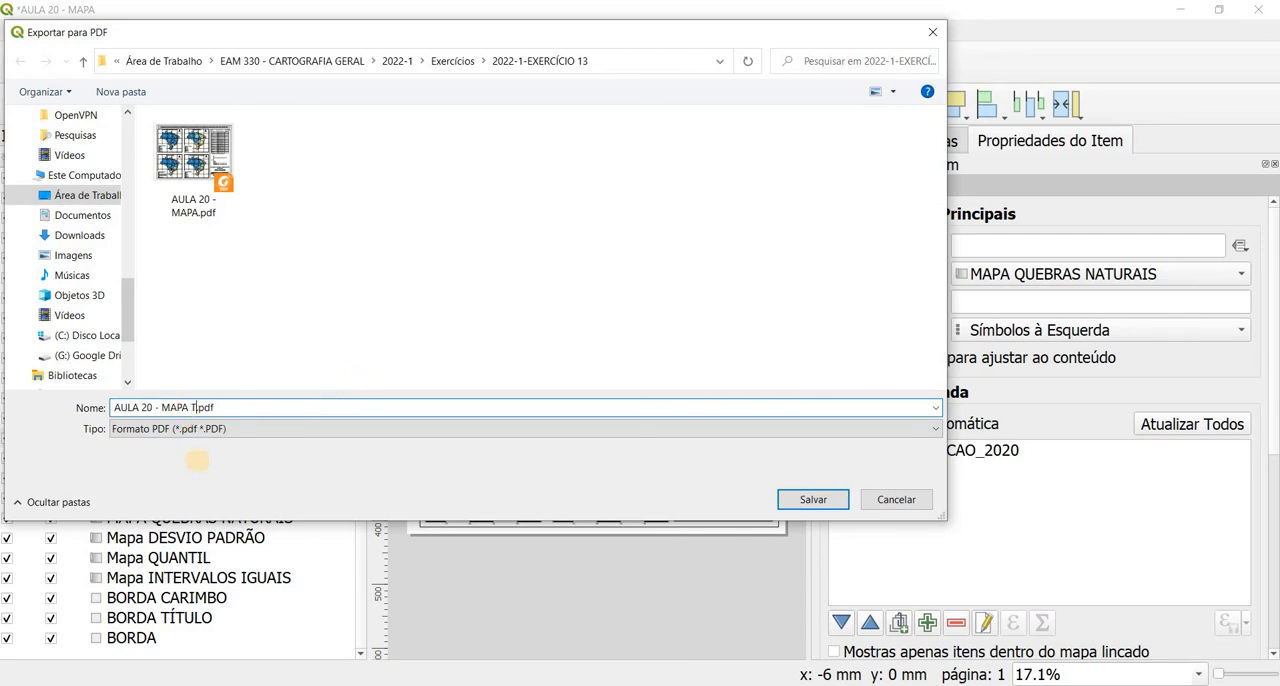
{"action": "left_click", "coordinate": [813, 500]}
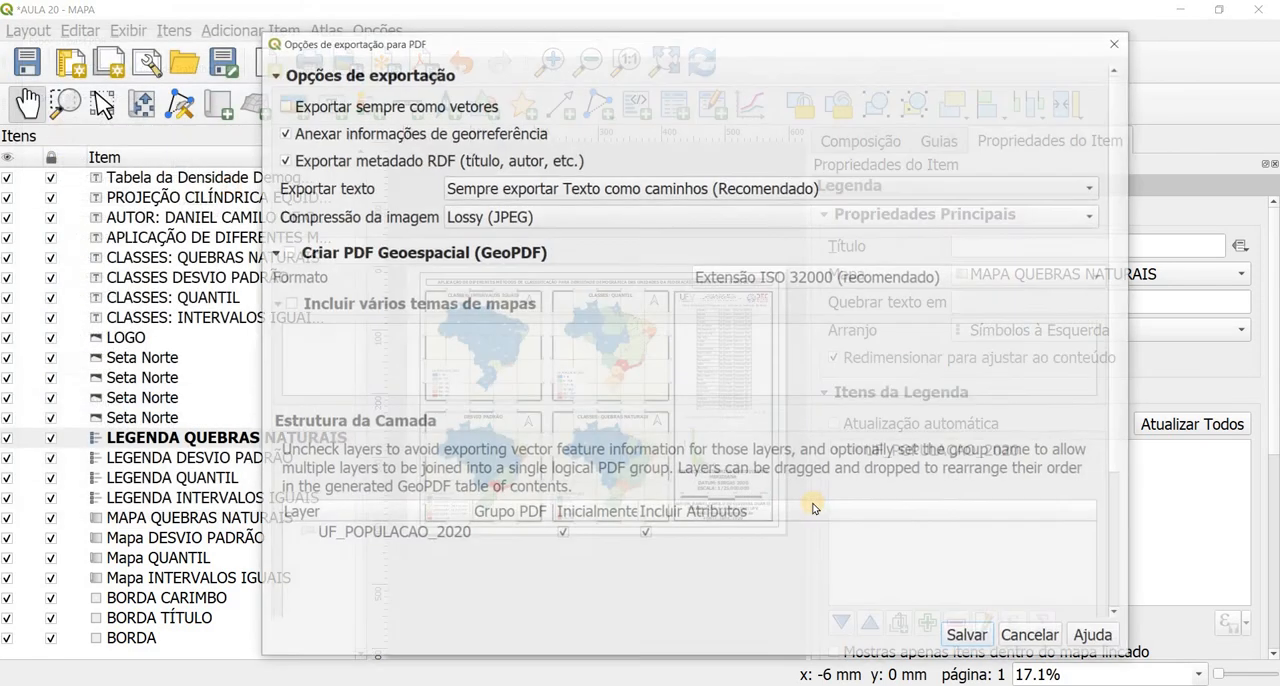
{"action": "left_click", "coordinate": [286, 253]}
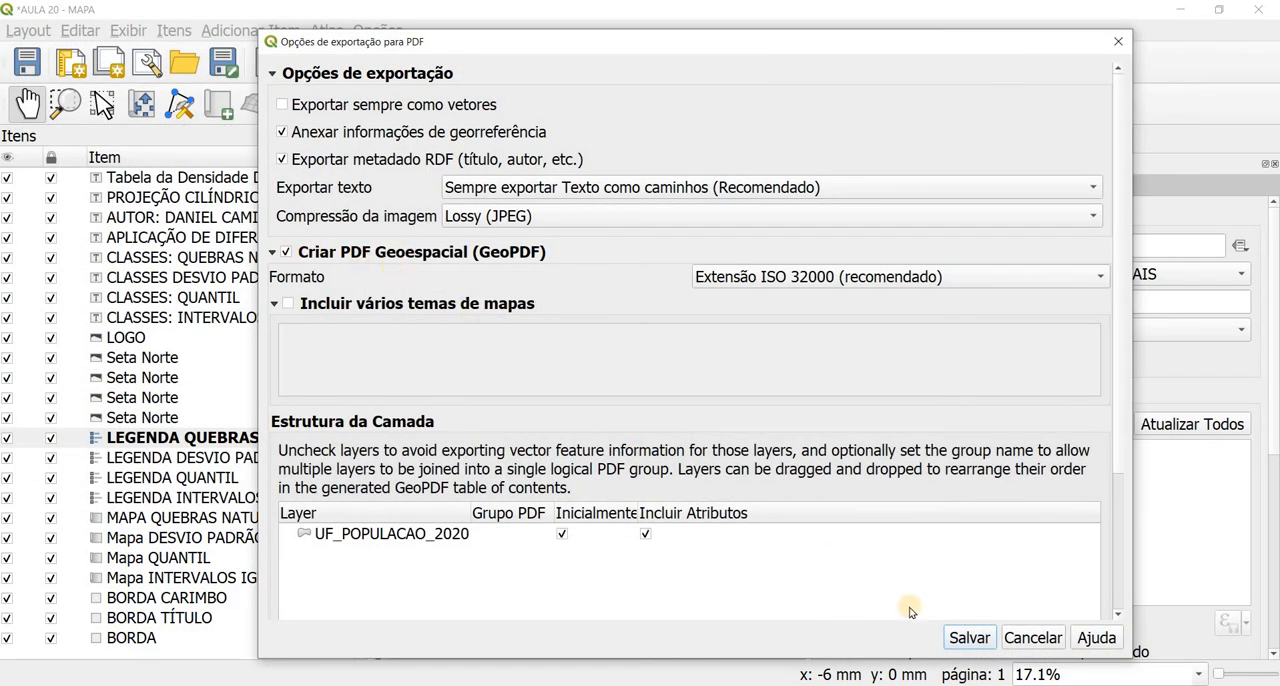
{"action": "left_click", "coordinate": [965, 637]}
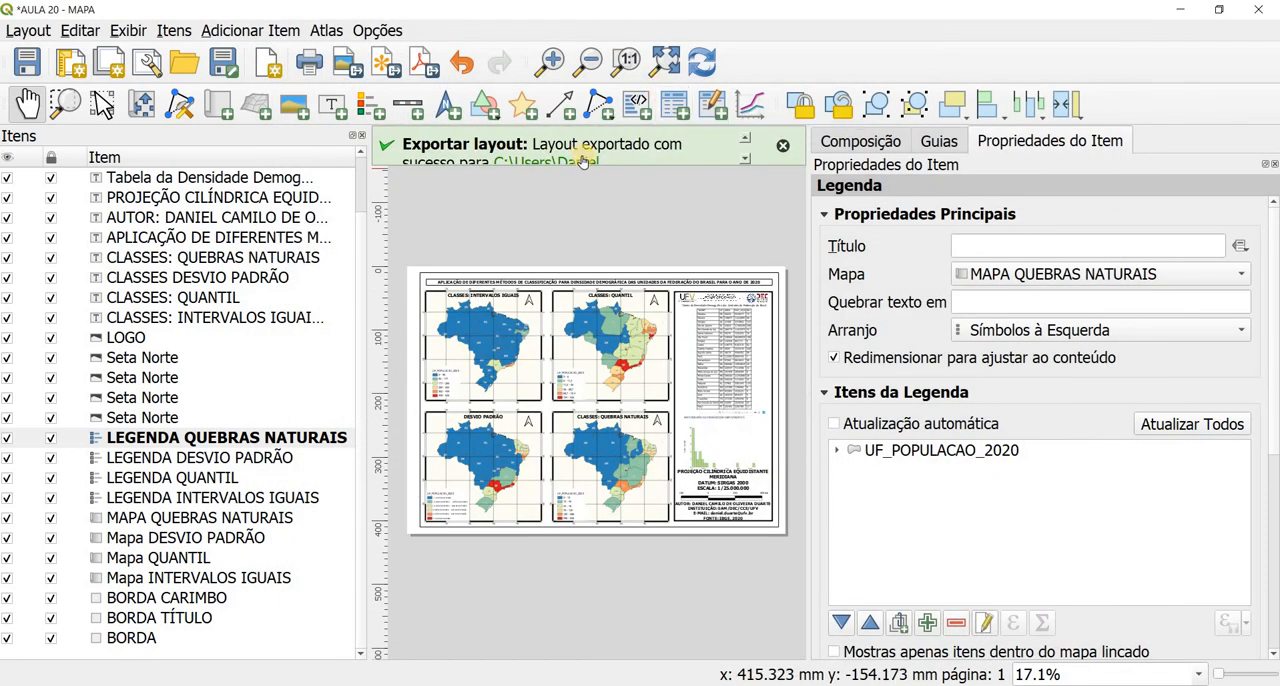
Step: Open the exported AULA 20 - MAPA T0.pdf from its folder in Foxit PDF Reader and view it full screen
{"action": "left_click", "coordinate": [584, 160]}
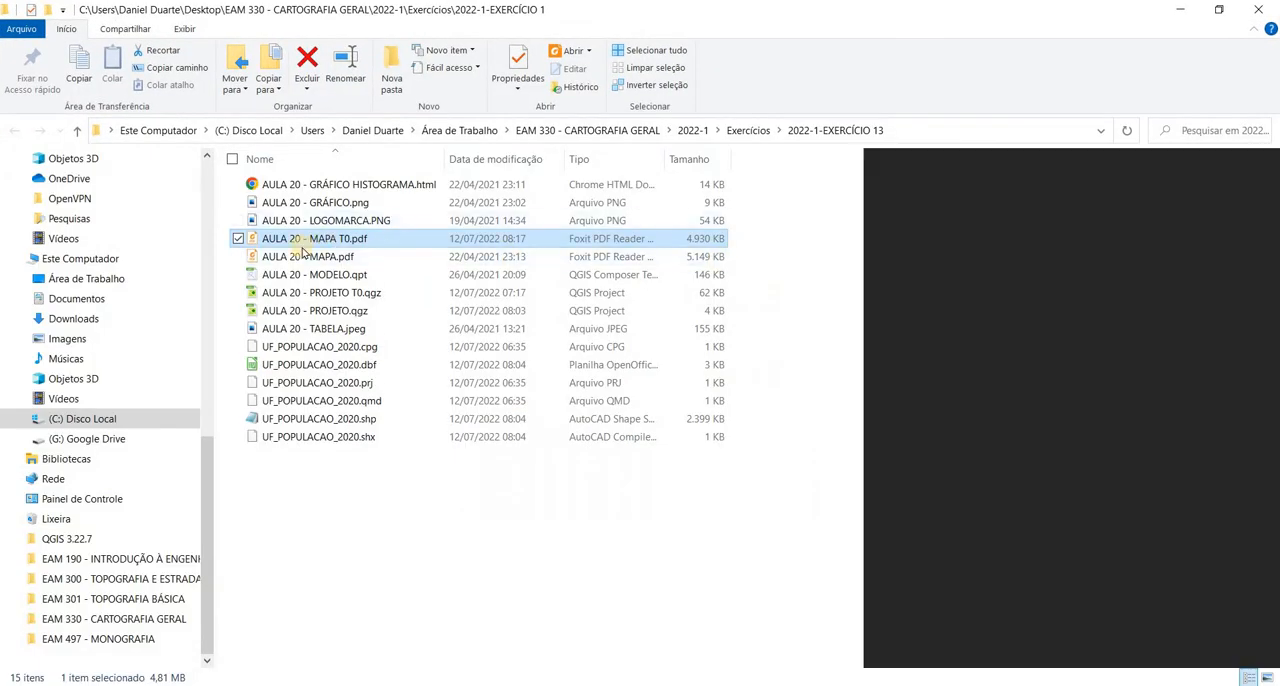
{"action": "double_click", "coordinate": [303, 241]}
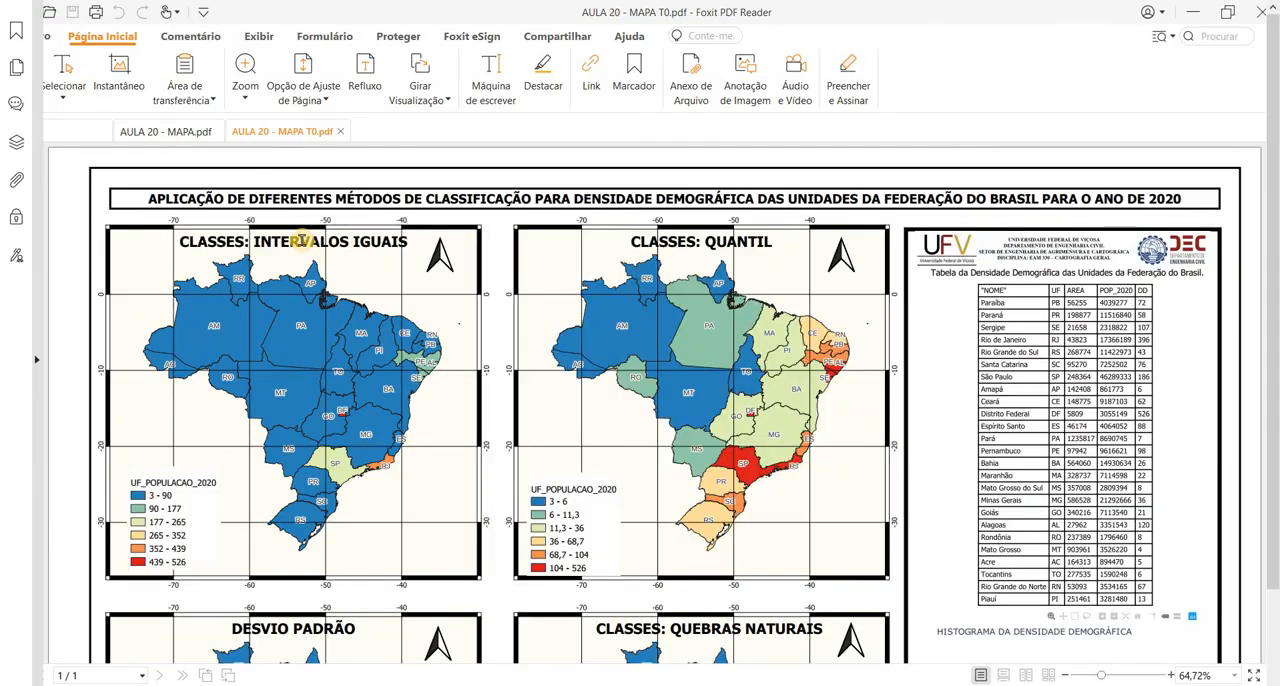
{"action": "key", "text": "F11"}
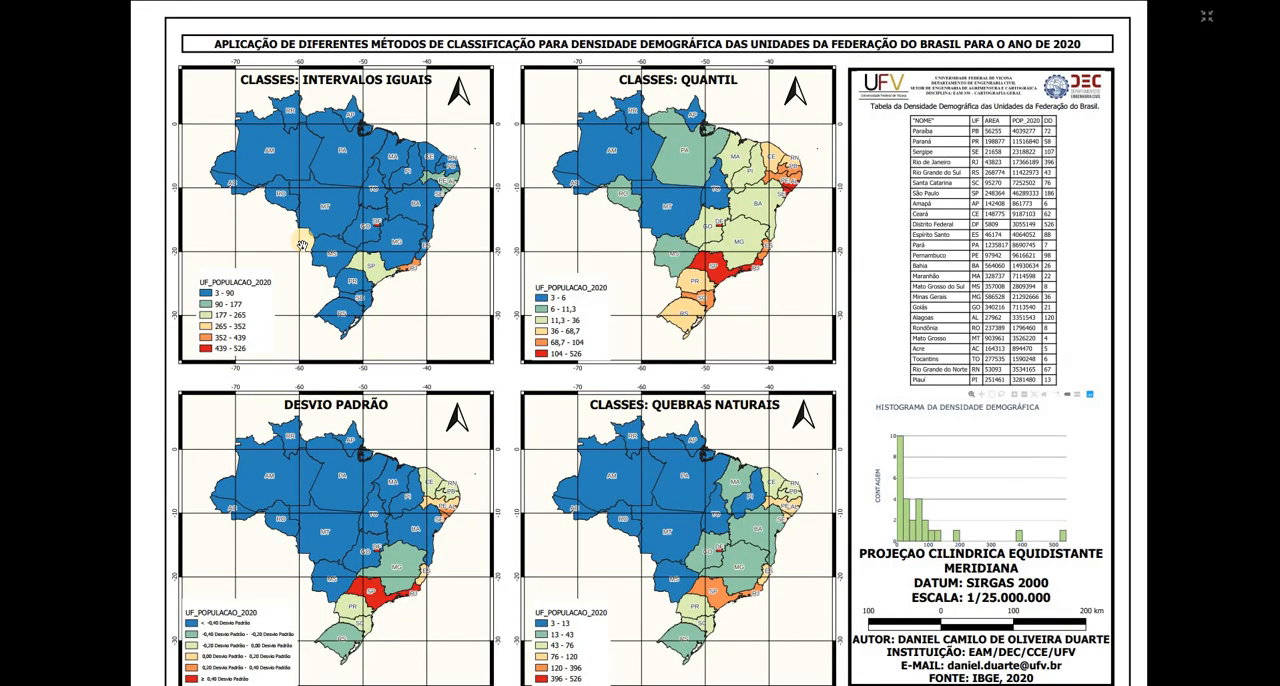